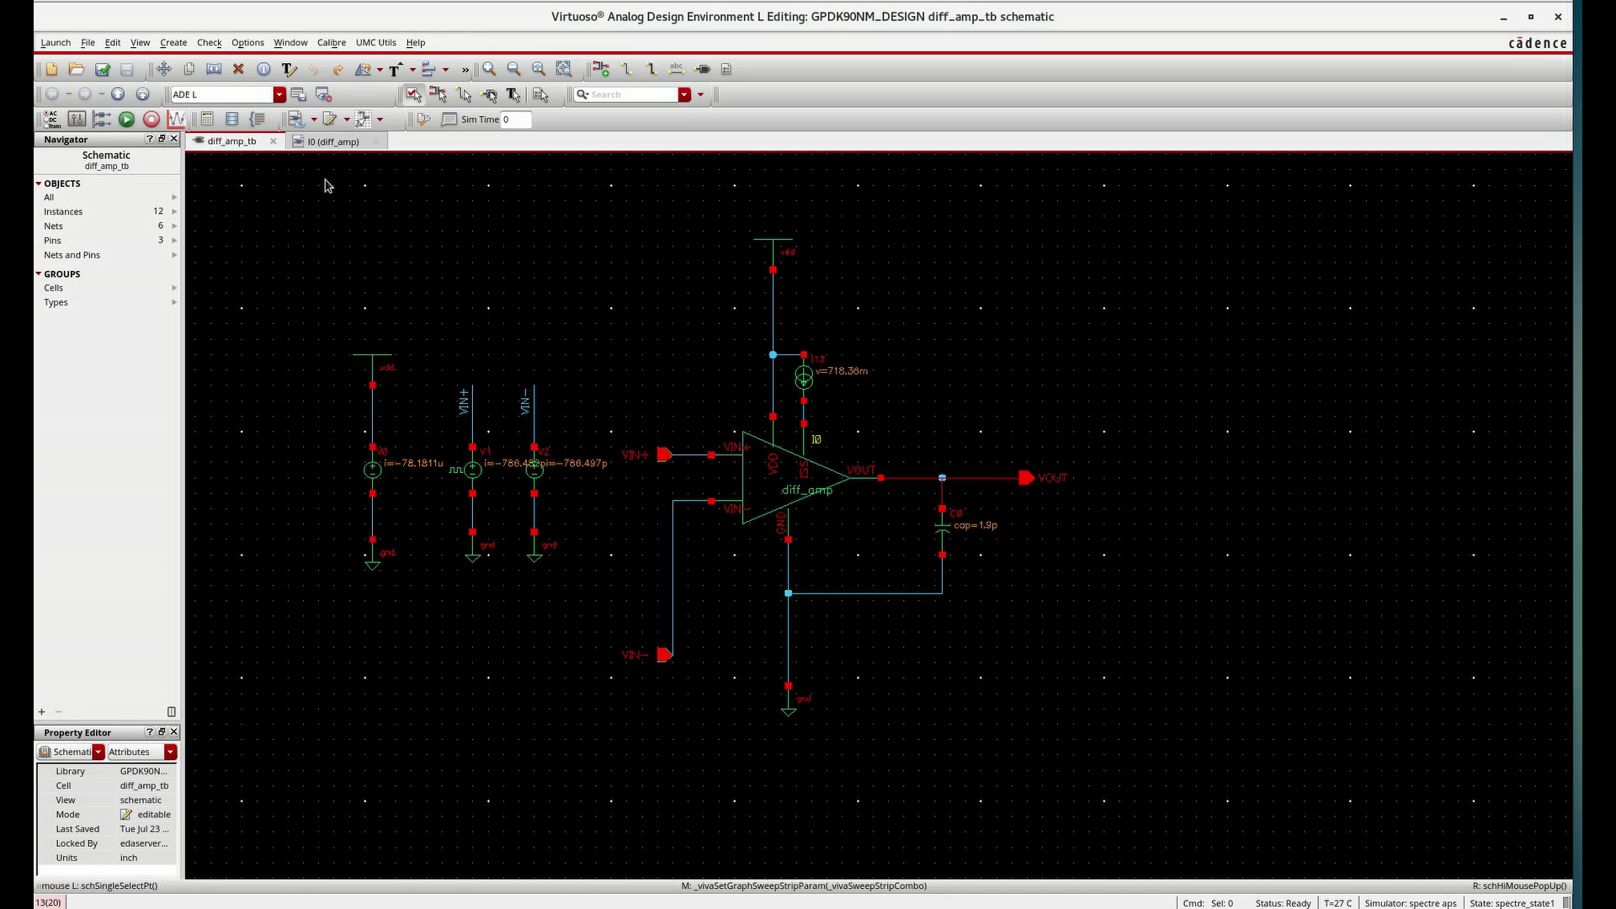
# Step: Inspect the diff_amp transistor-level schematic, then return to the testbench
pyautogui.click(327, 142)
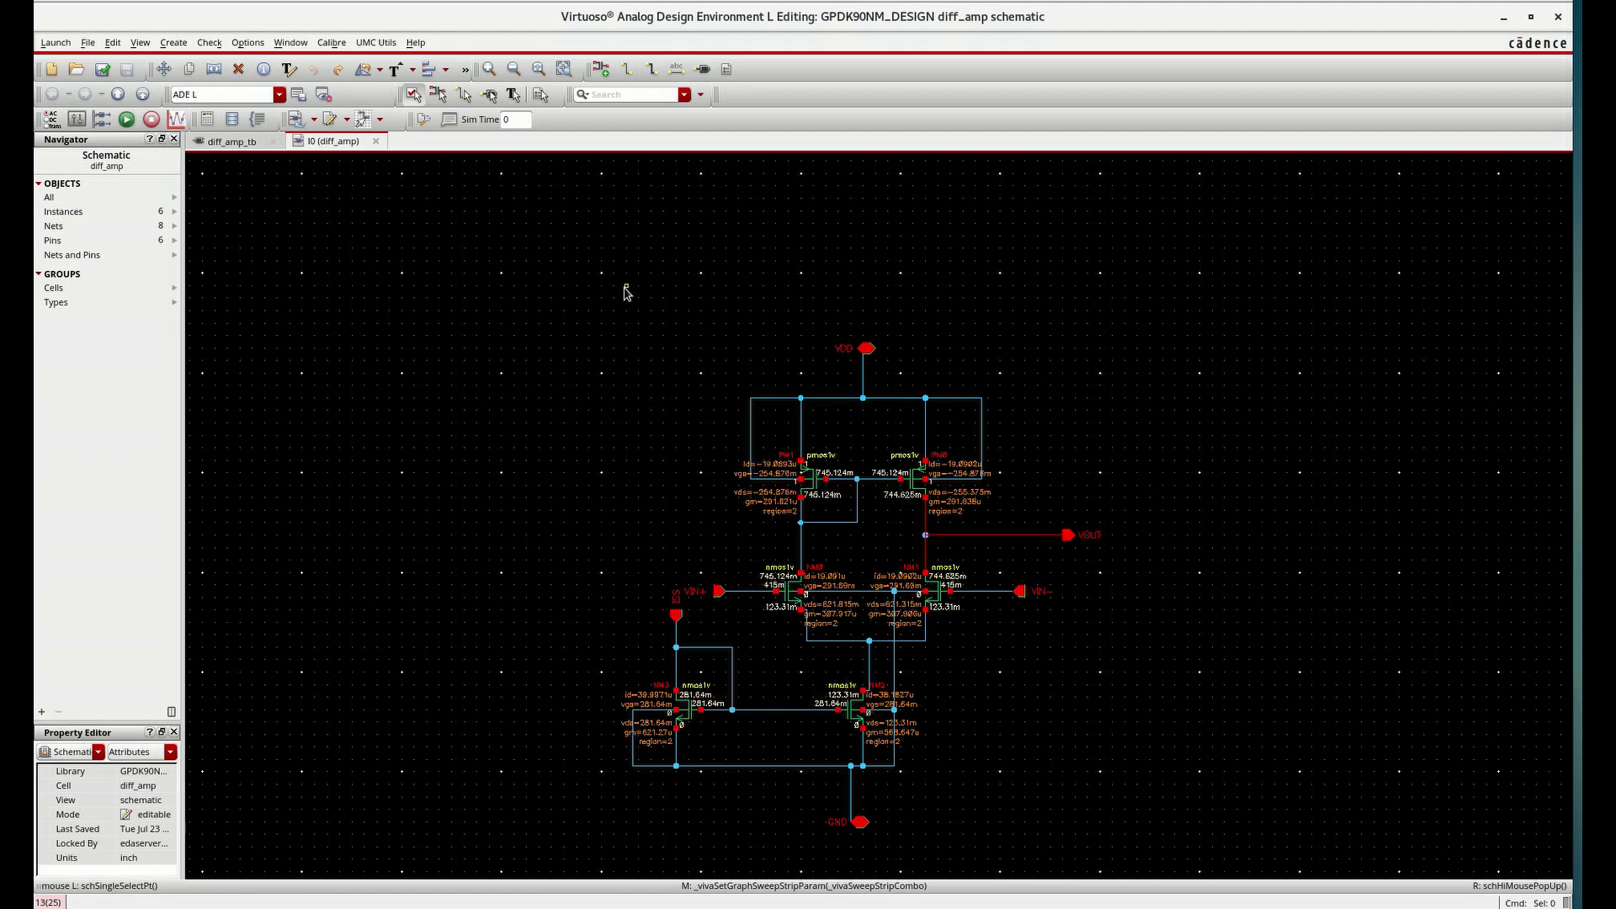
pyautogui.scroll(-1, 628, 292)
pyautogui.scroll(1, 666, 467)
pyautogui.scroll(1, 671, 462)
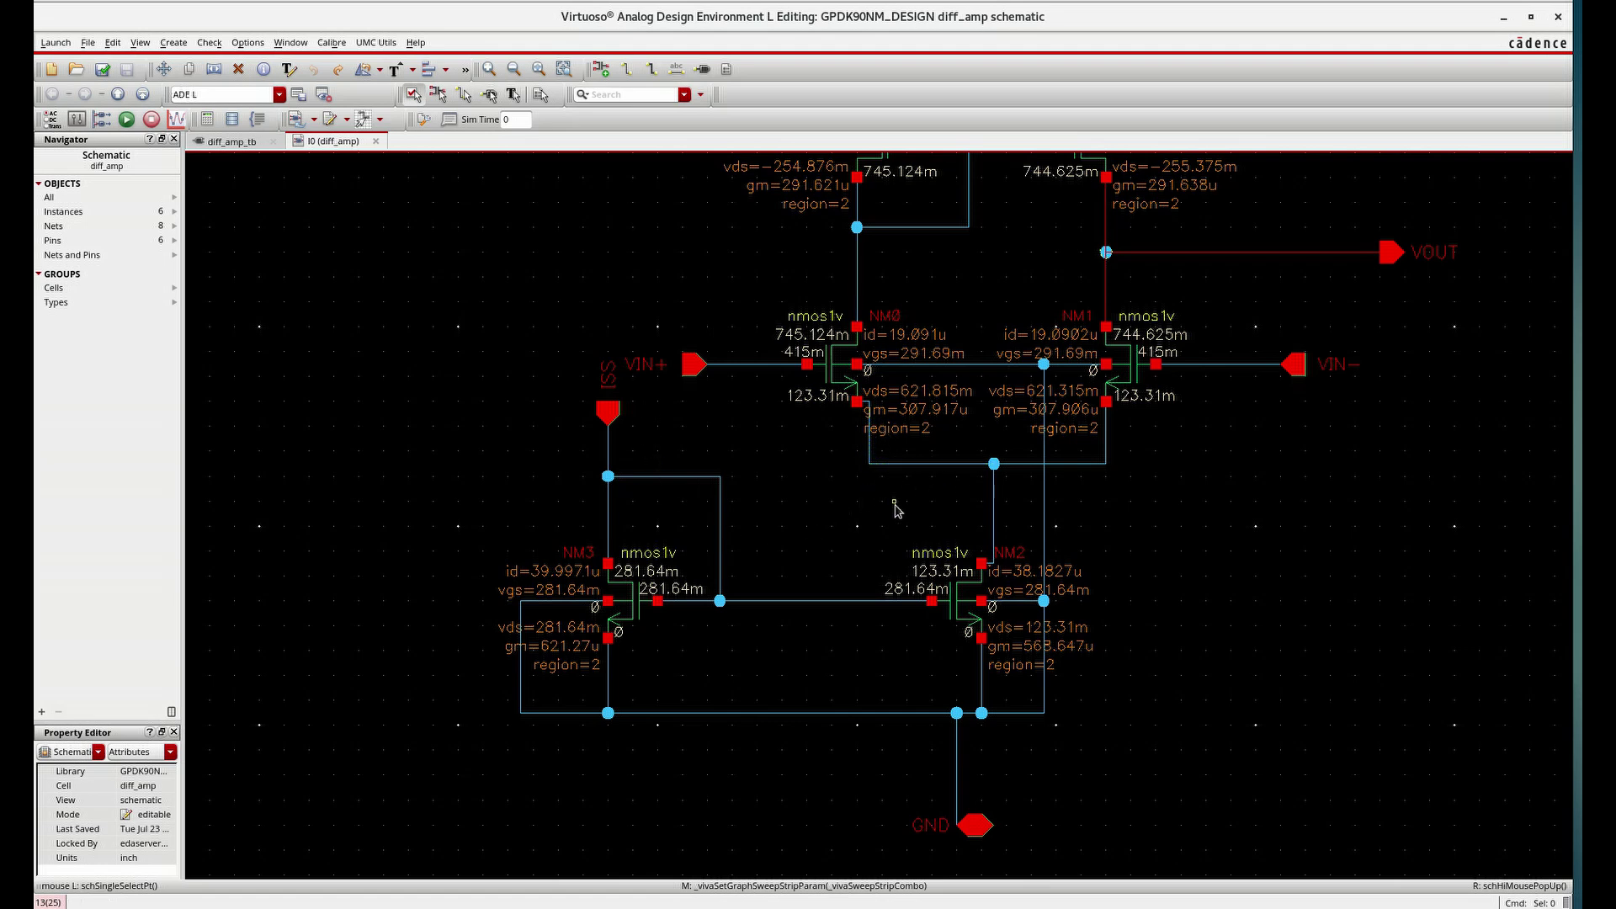
pyautogui.click(253, 143)
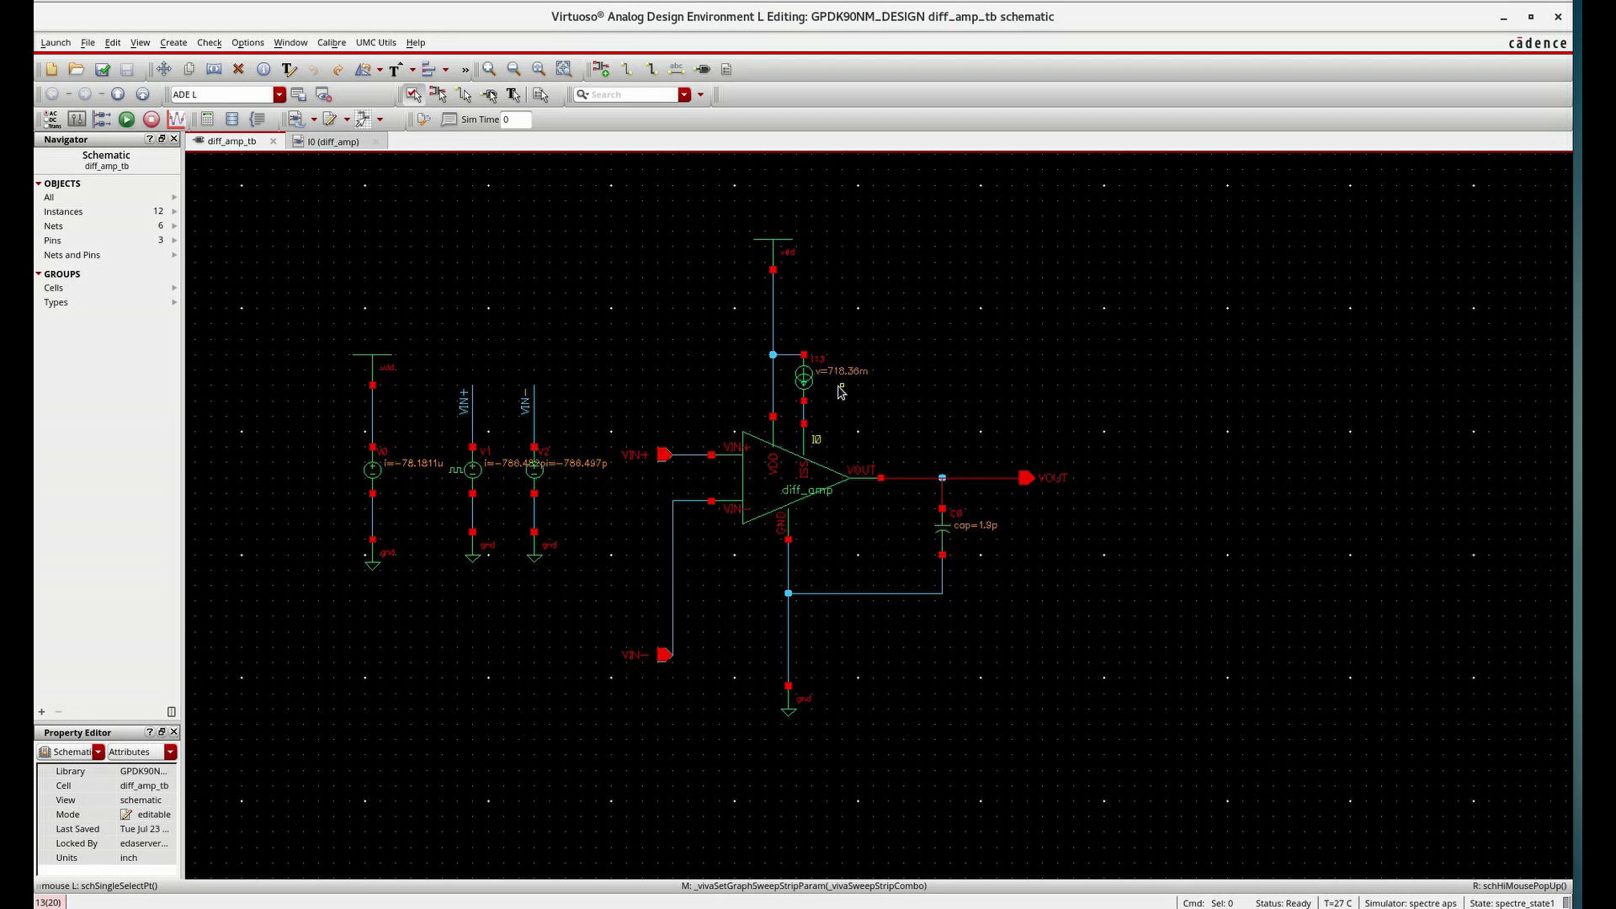
# Step: Delete current source I13 and set up an analogLib res instance with 17.95k resistance
pyautogui.click(810, 378)
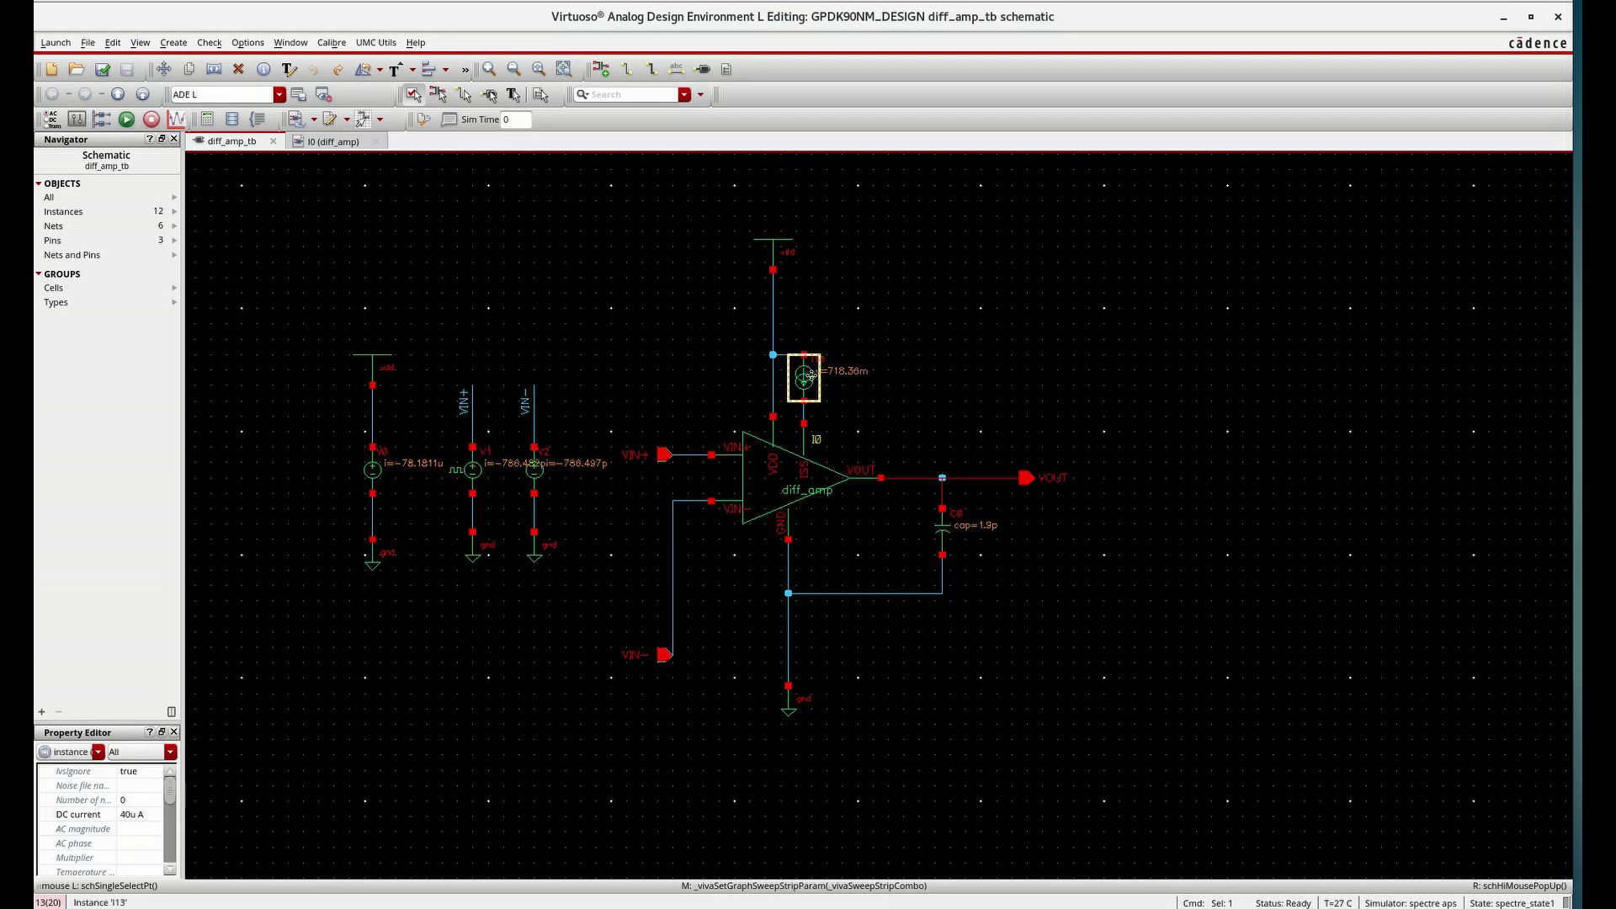
pyautogui.press('Delete')
pyautogui.press('i')
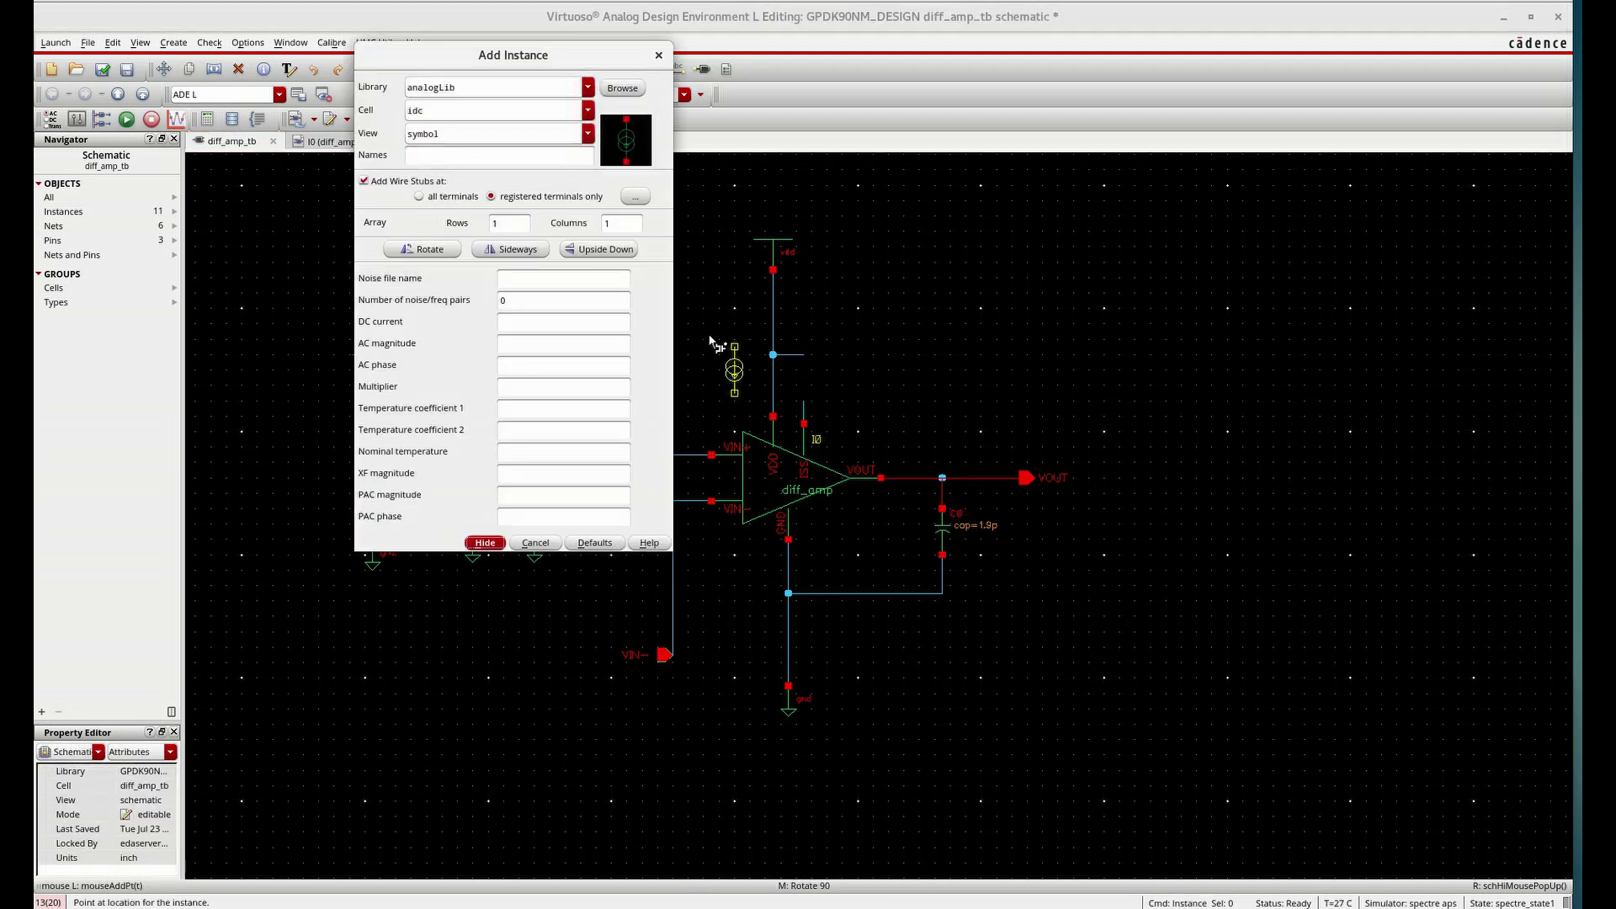
pyautogui.write('res')
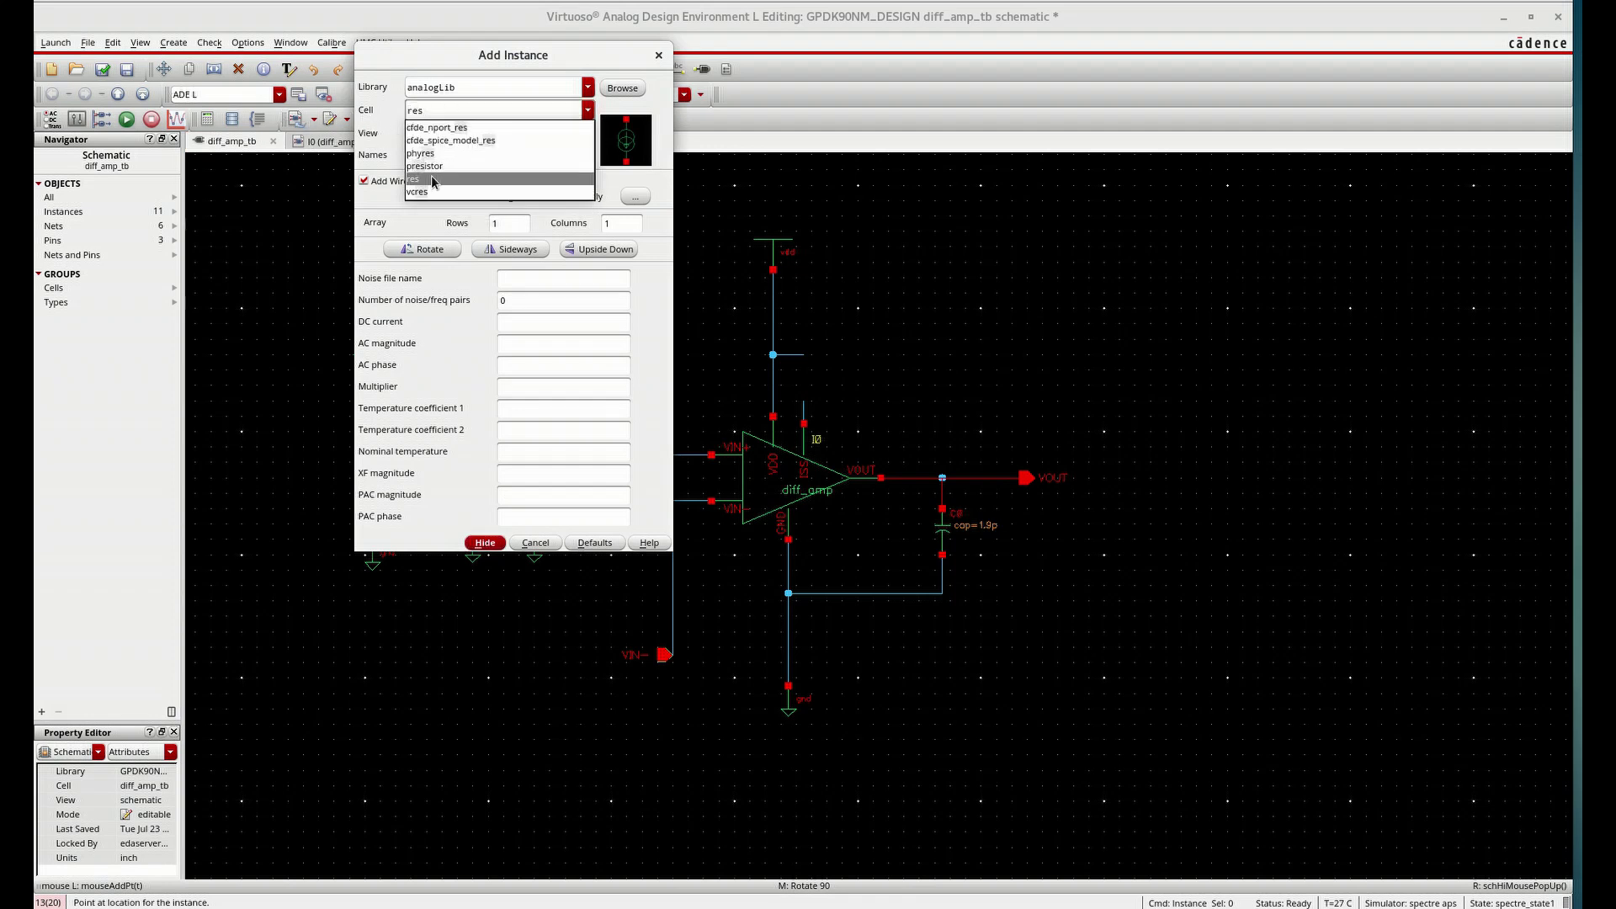
pyautogui.click(438, 178)
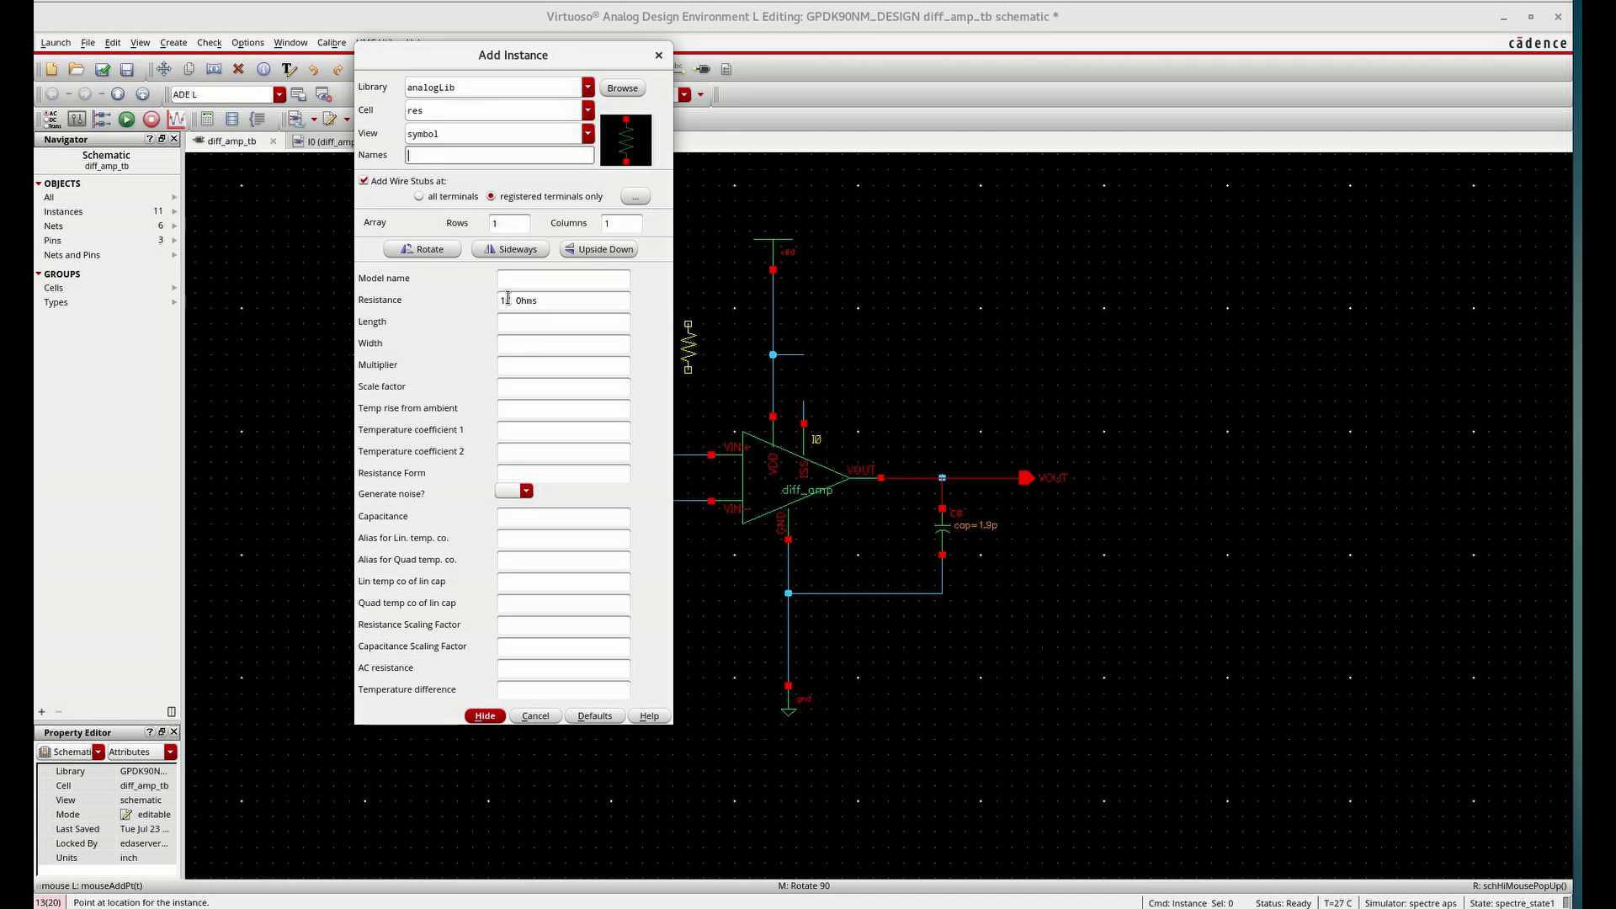
pyautogui.click(508, 299)
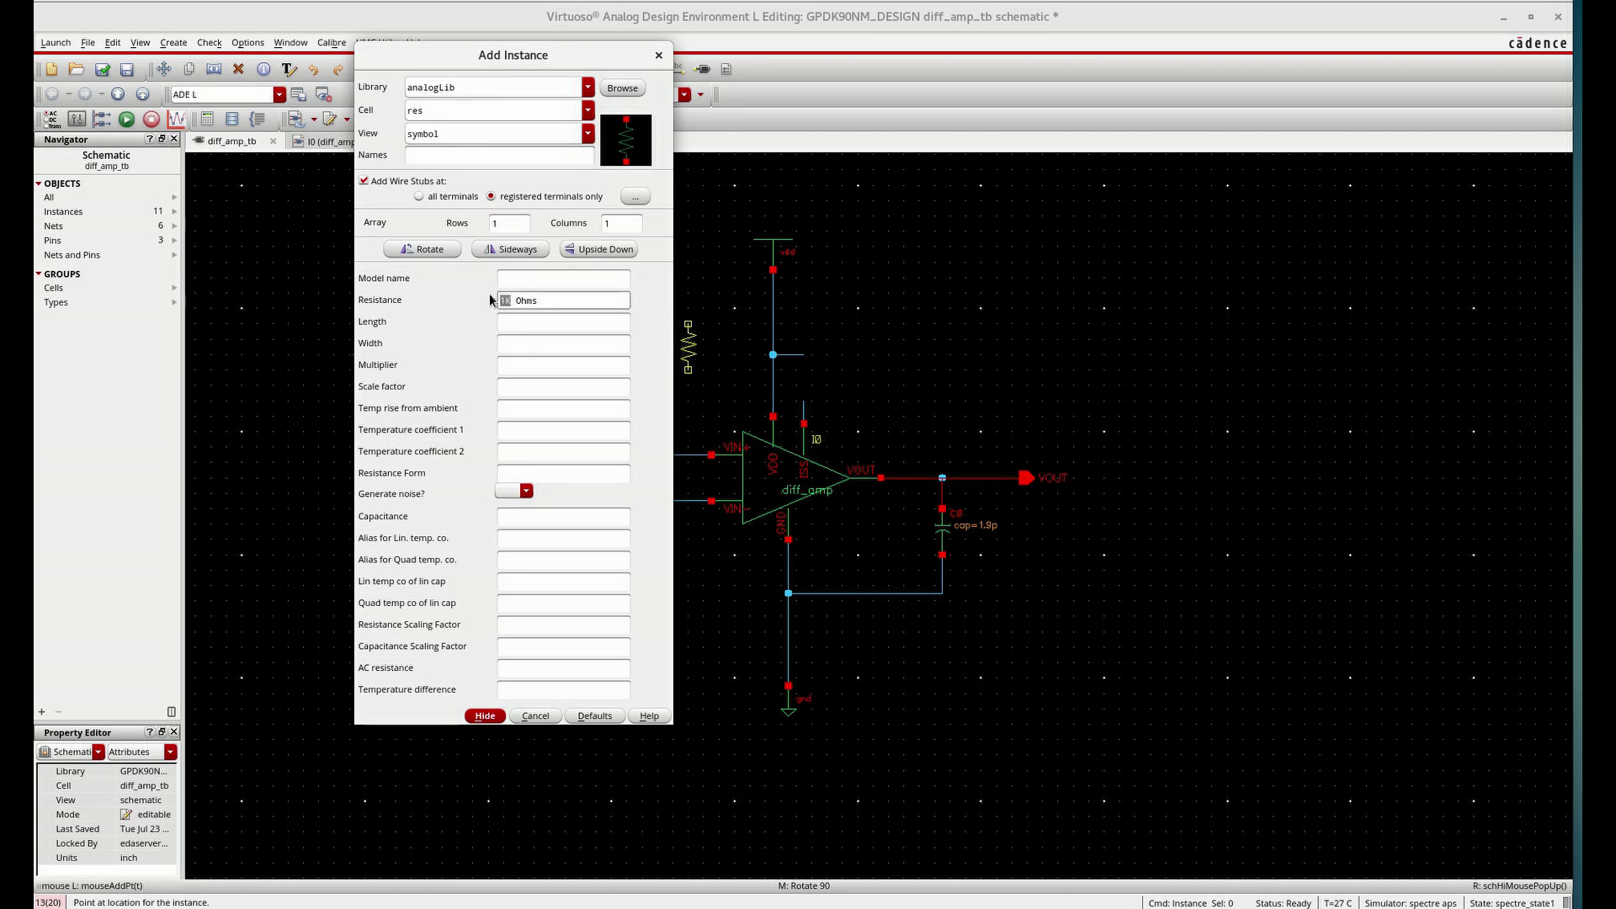
pyautogui.write('7.')
pyautogui.write('5k')
# Step: Place the 17.95k resistor on the vdd wire and check and save the testbench
pyautogui.click(478, 717)
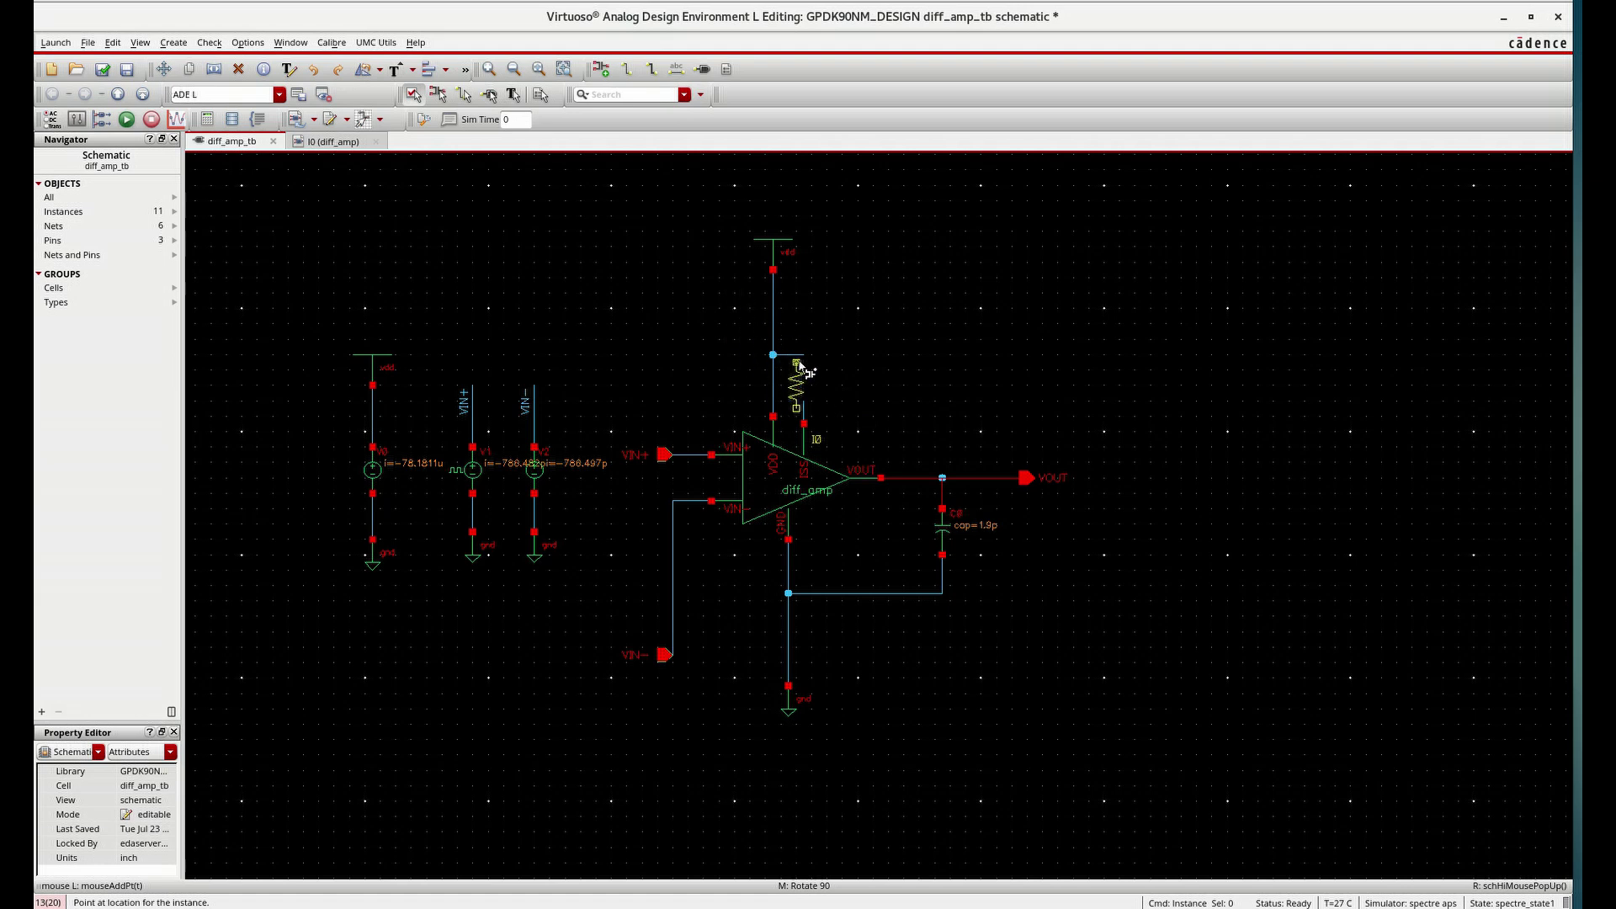
pyautogui.click(804, 360)
pyautogui.press('Escape')
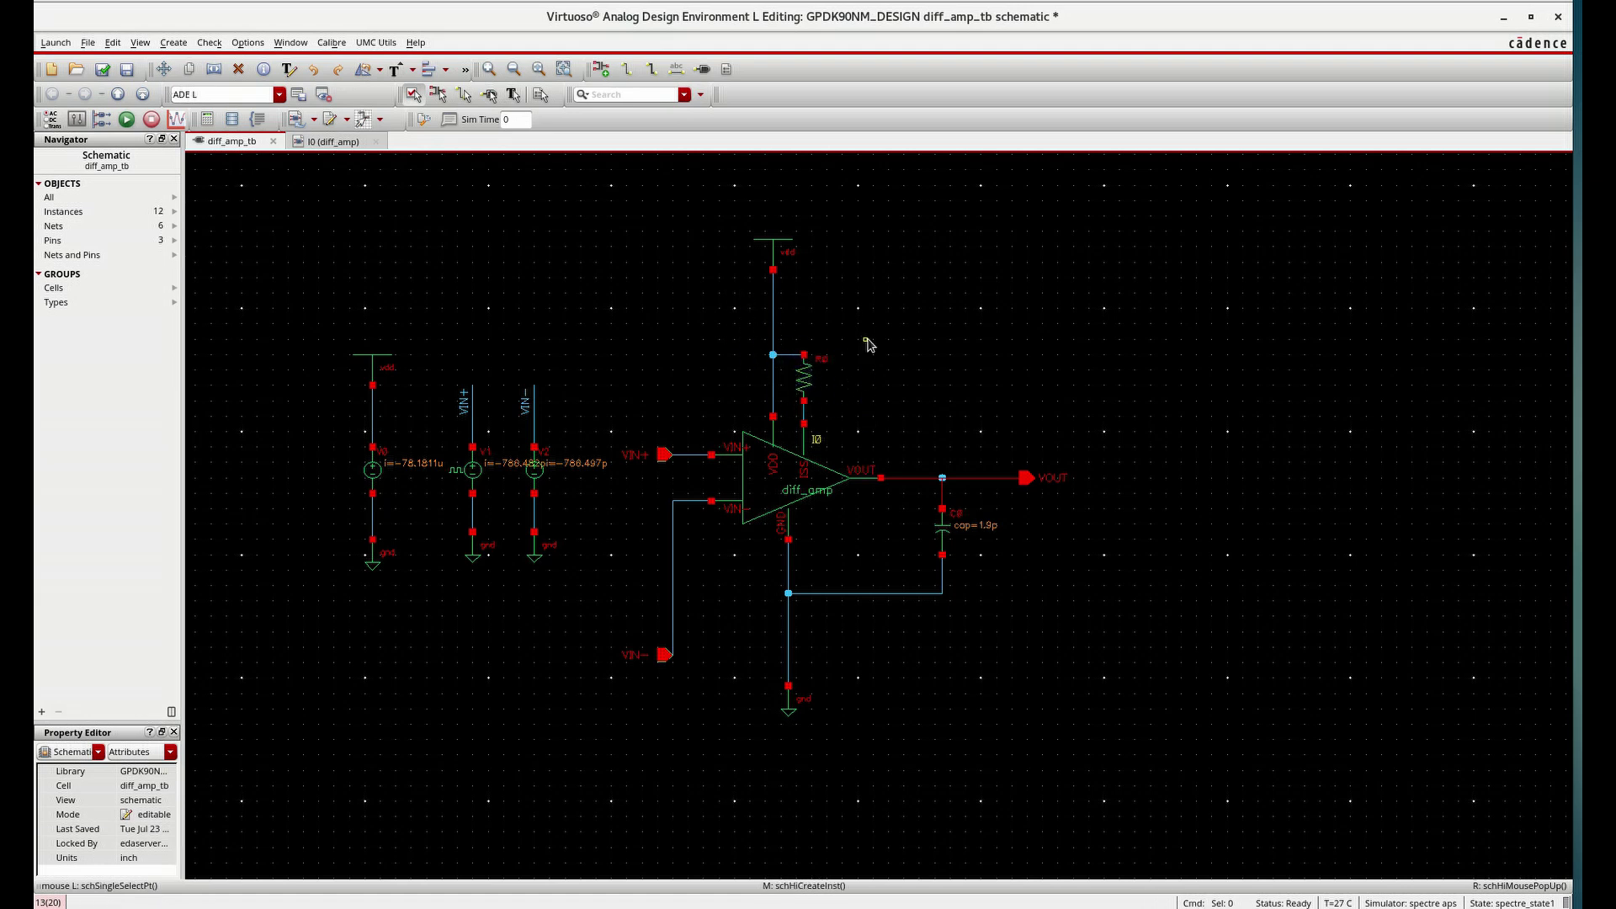
pyautogui.click(105, 71)
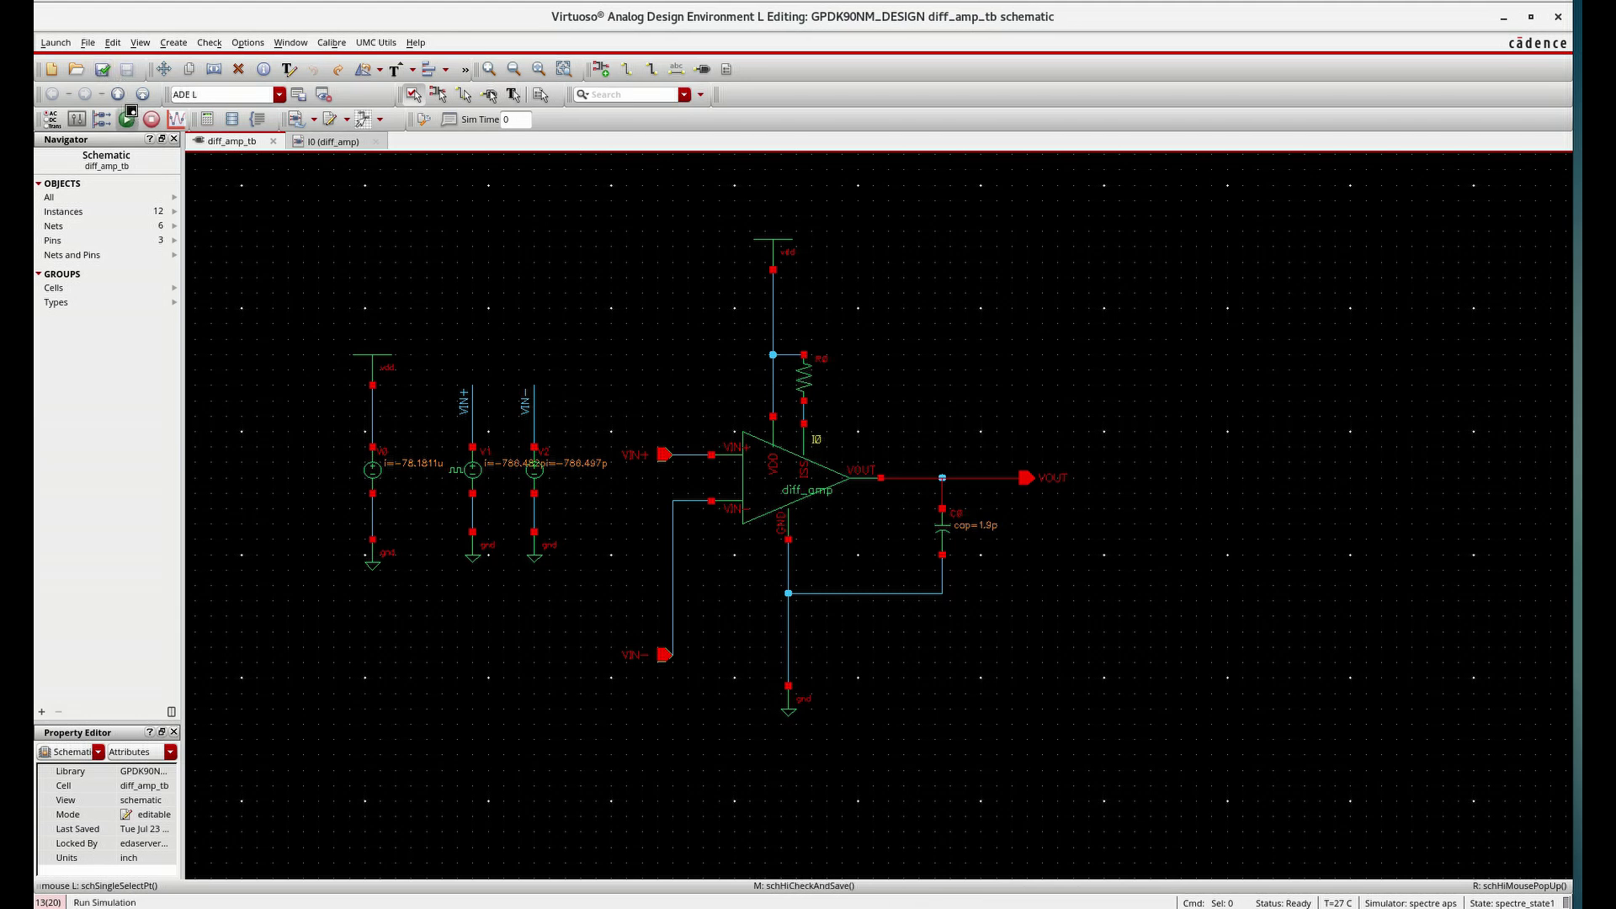
# Step: Simulate, then review the diff_amp operating points (NM3 near 40 µA) and return to the testbench
pyautogui.click(128, 119)
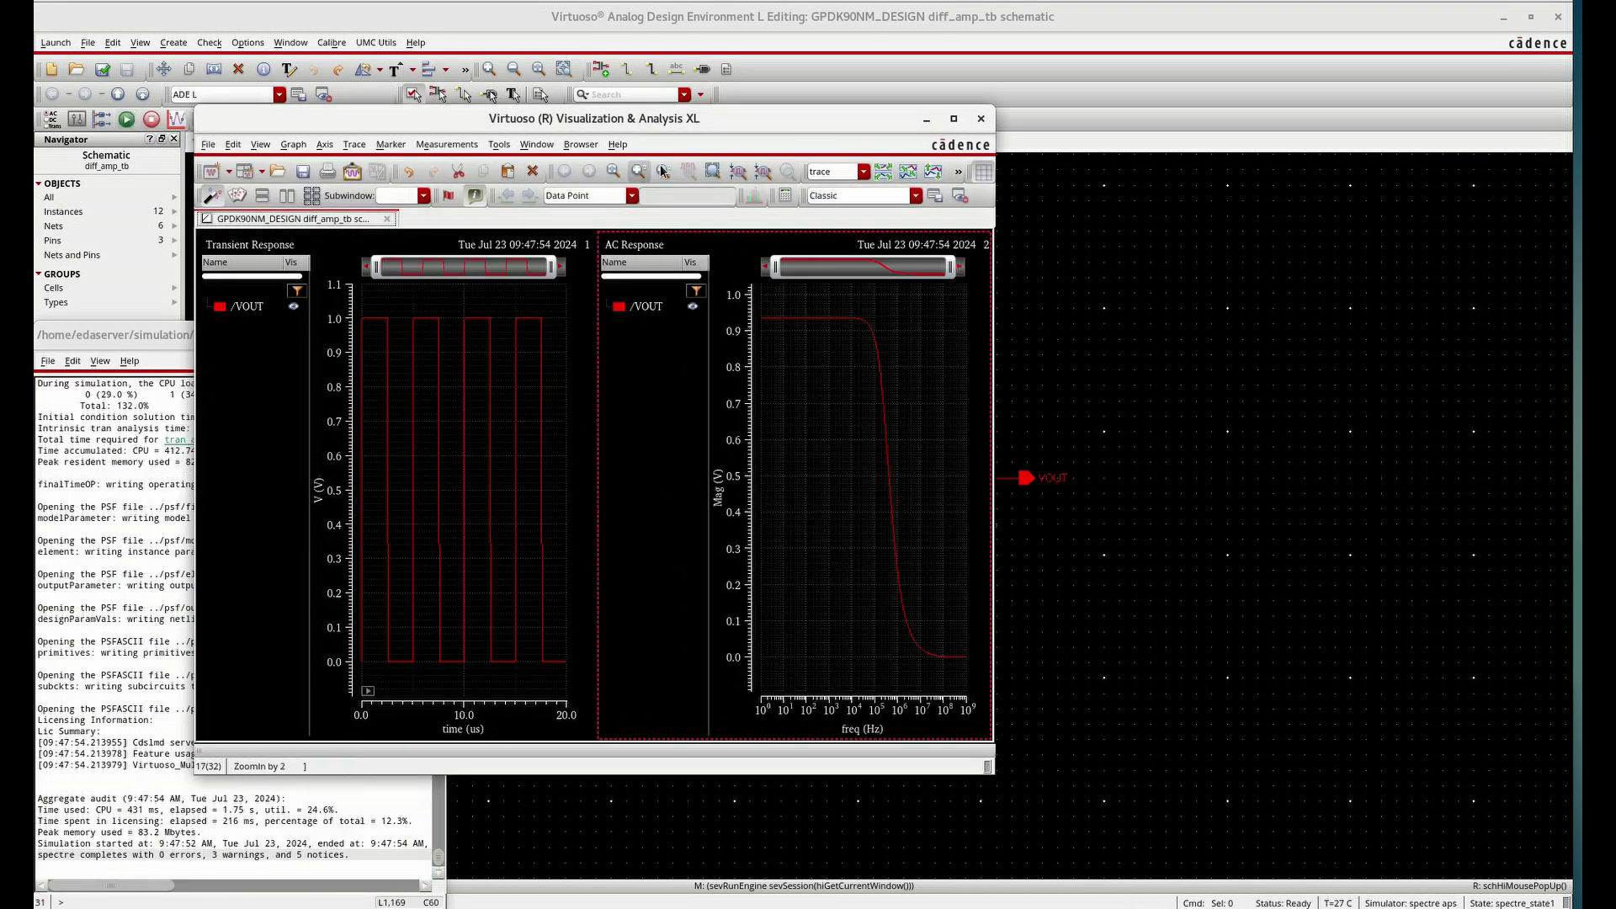
pyautogui.click(981, 120)
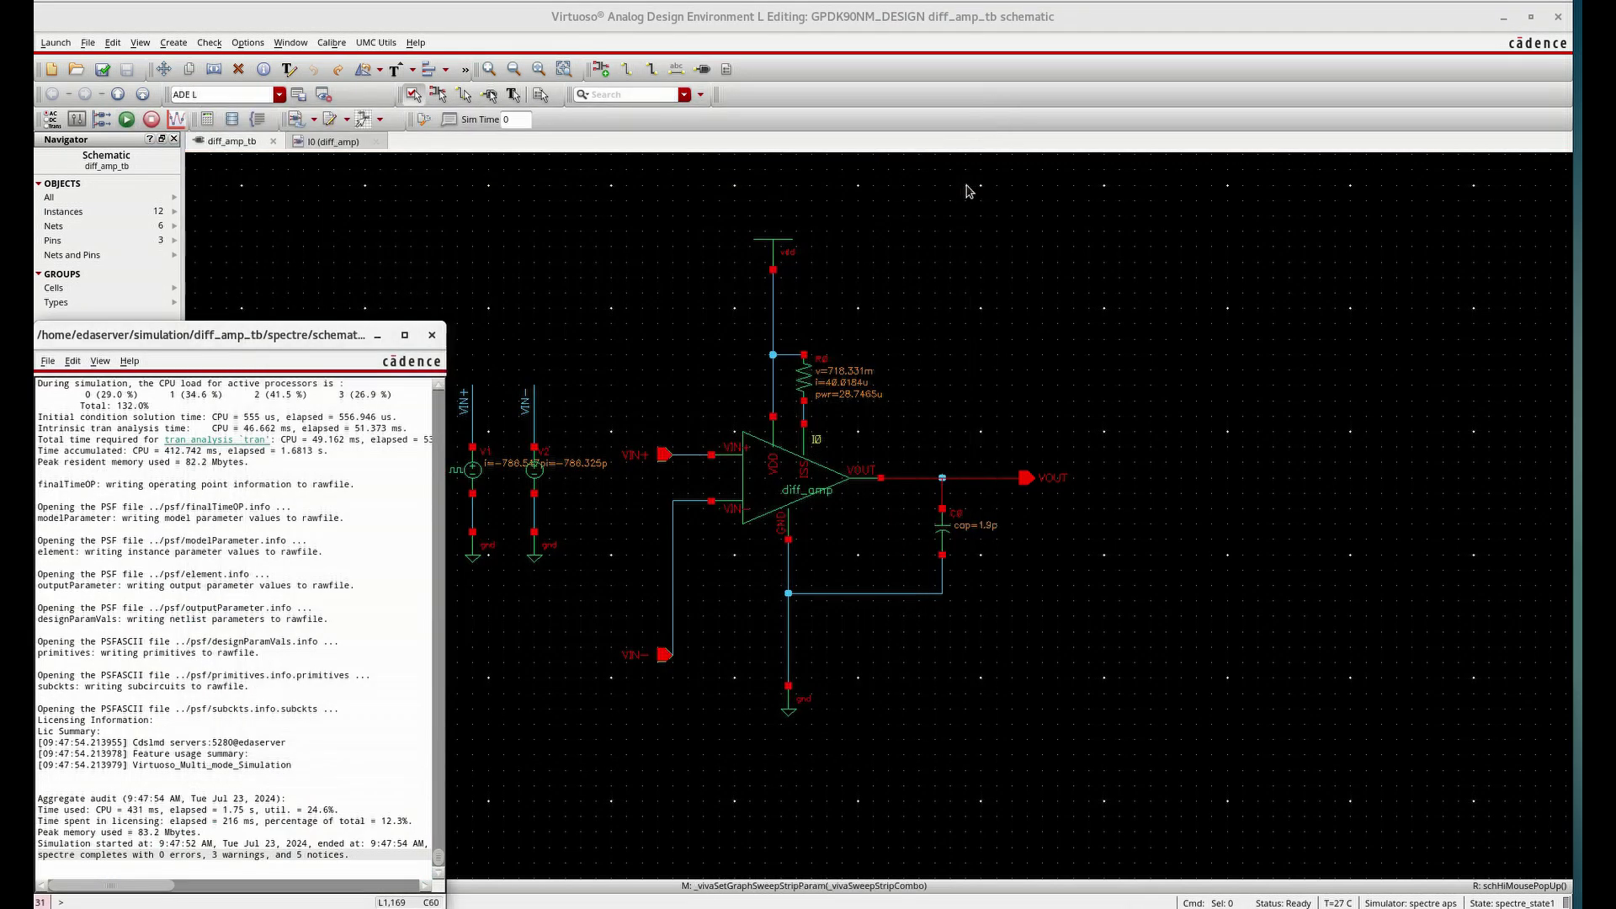
pyautogui.click(320, 143)
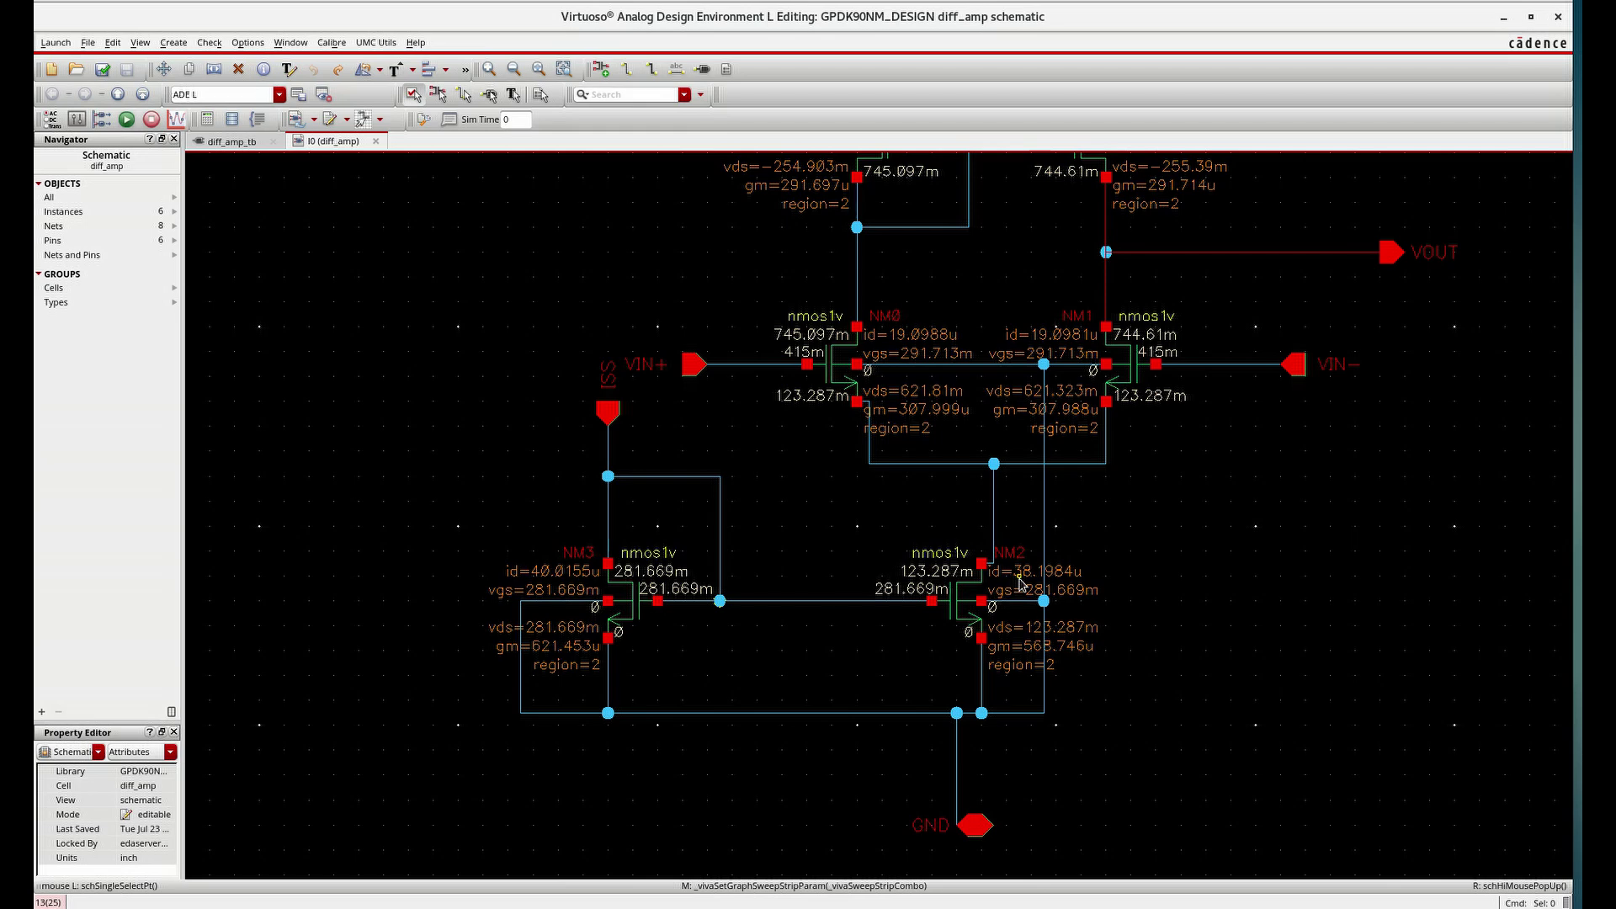
pyautogui.click(228, 141)
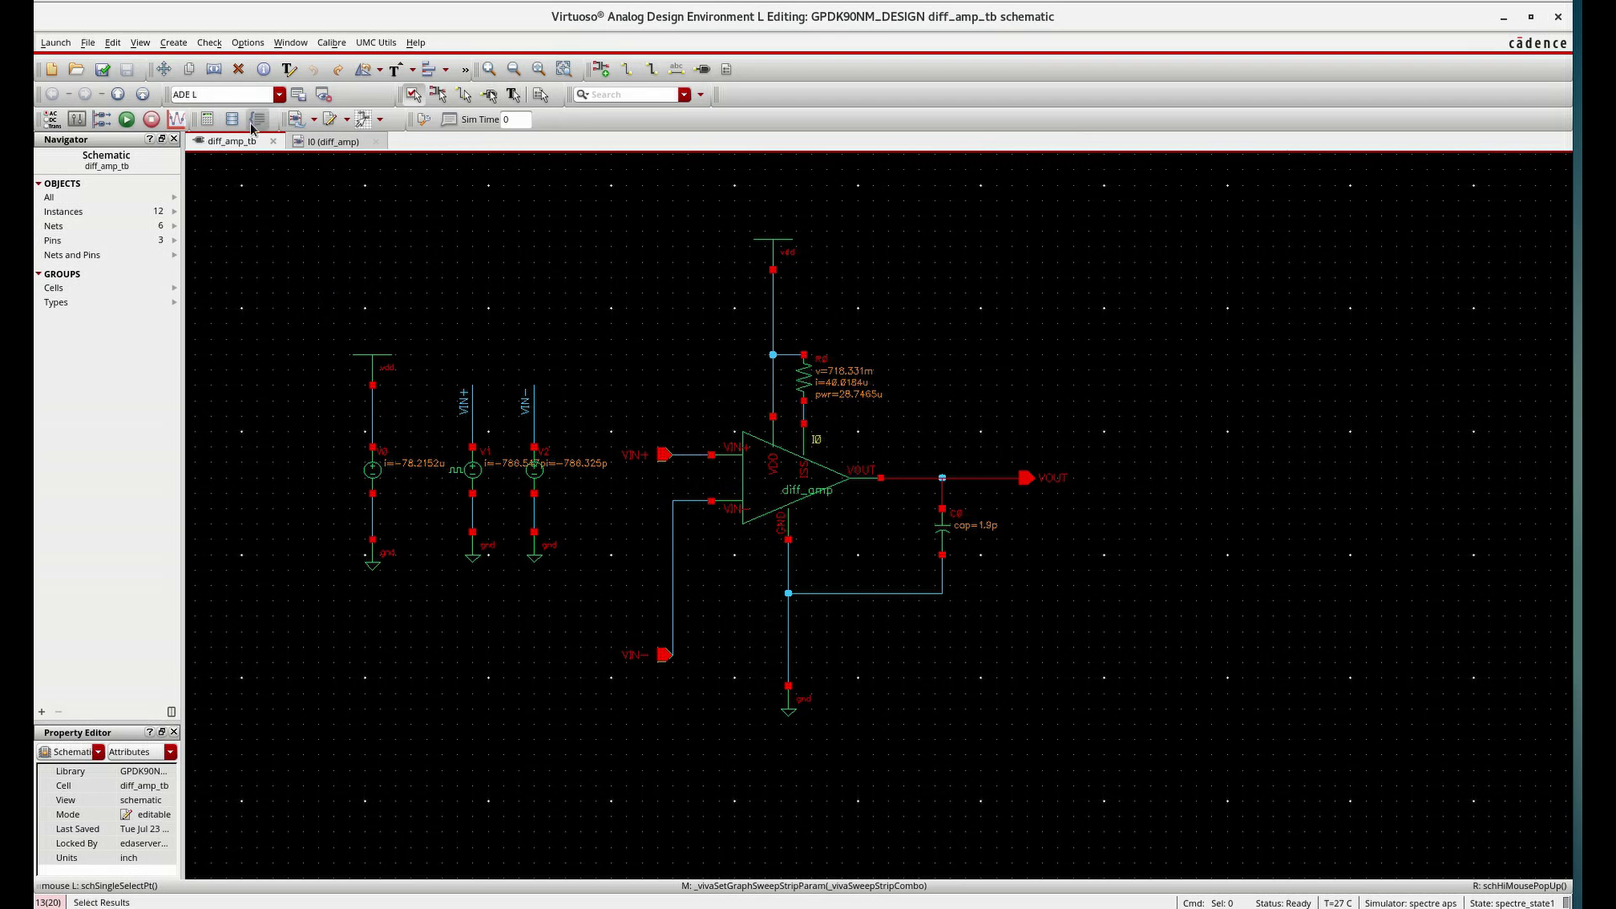
pyautogui.click(308, 143)
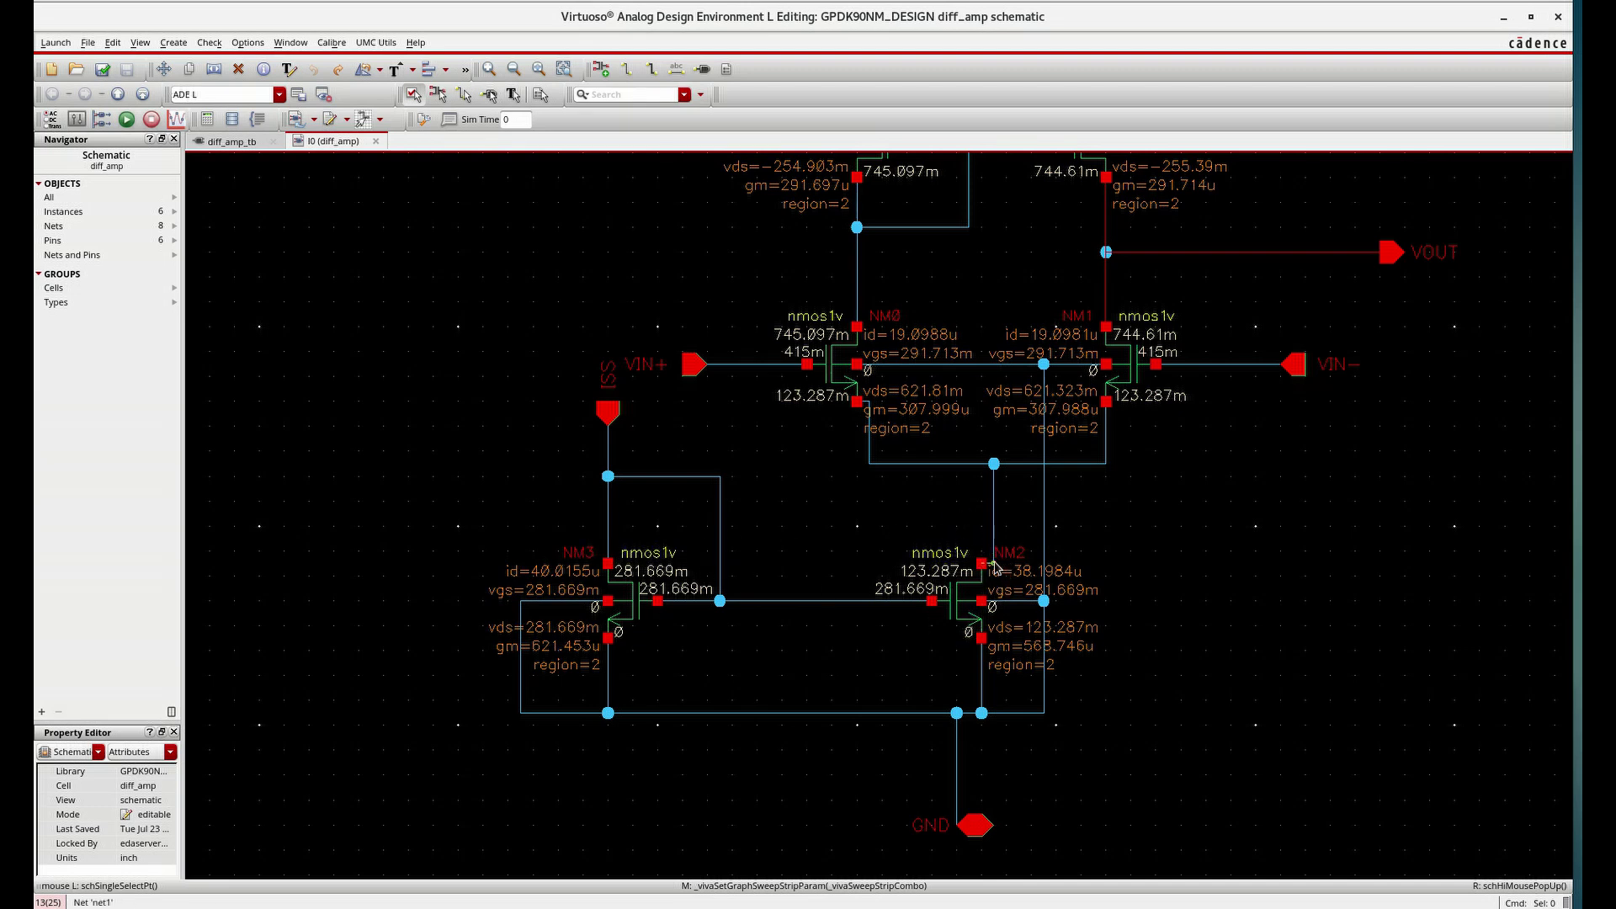
pyautogui.click(211, 144)
# Step: Direct-plot AC gain and phase with VOUT as output and VIN+ as input
pyautogui.hotkey('alt', 'Tab')
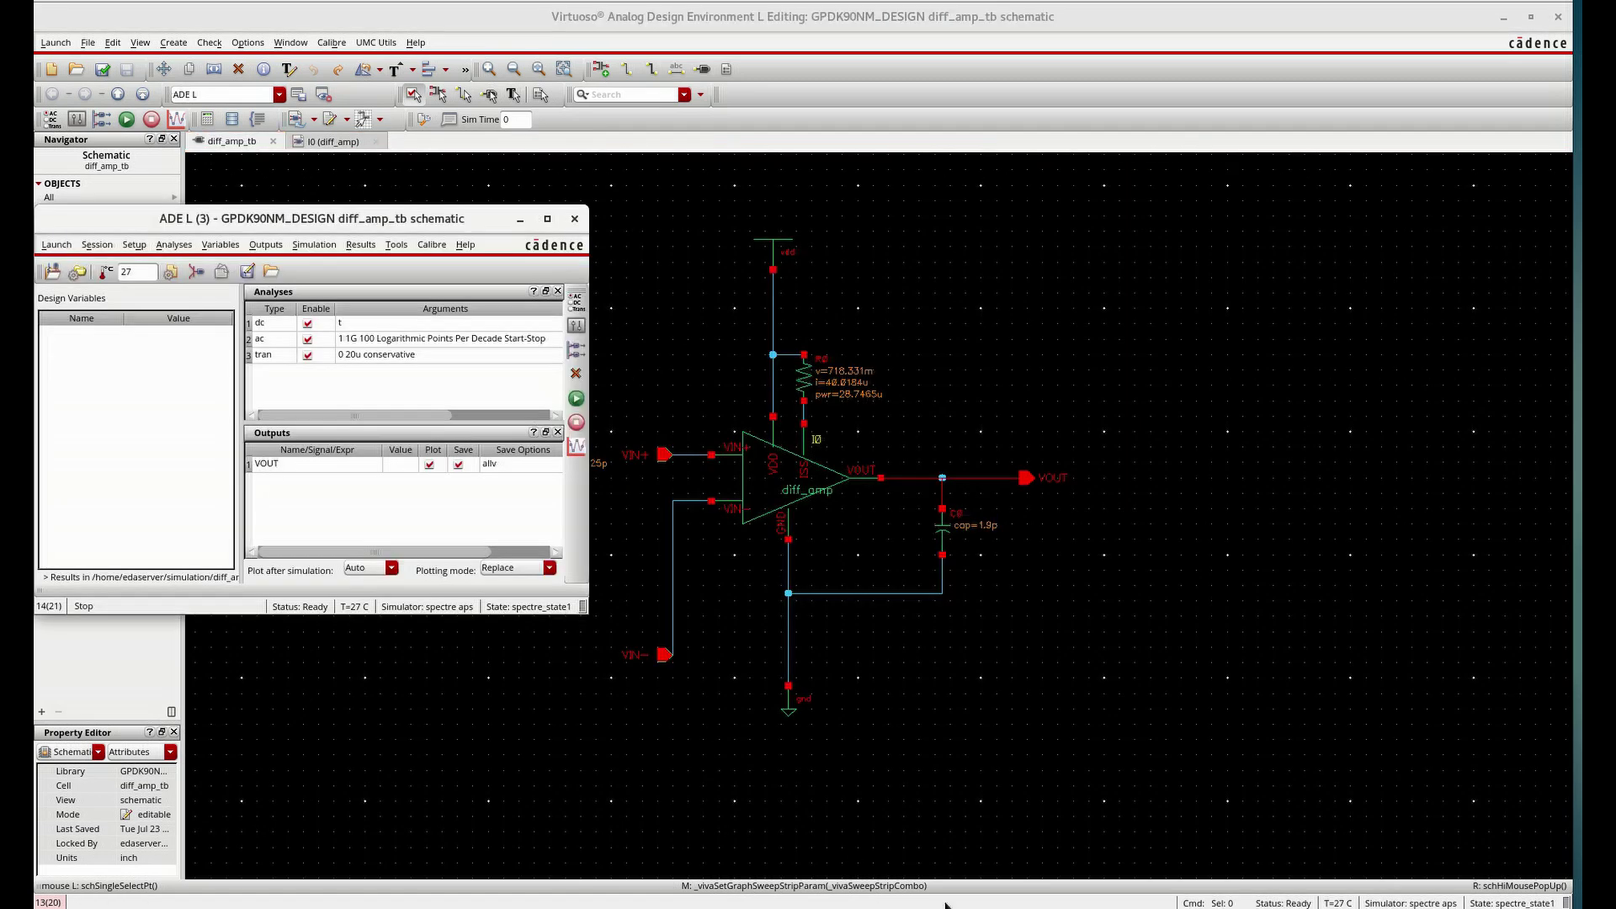
pyautogui.click(360, 245)
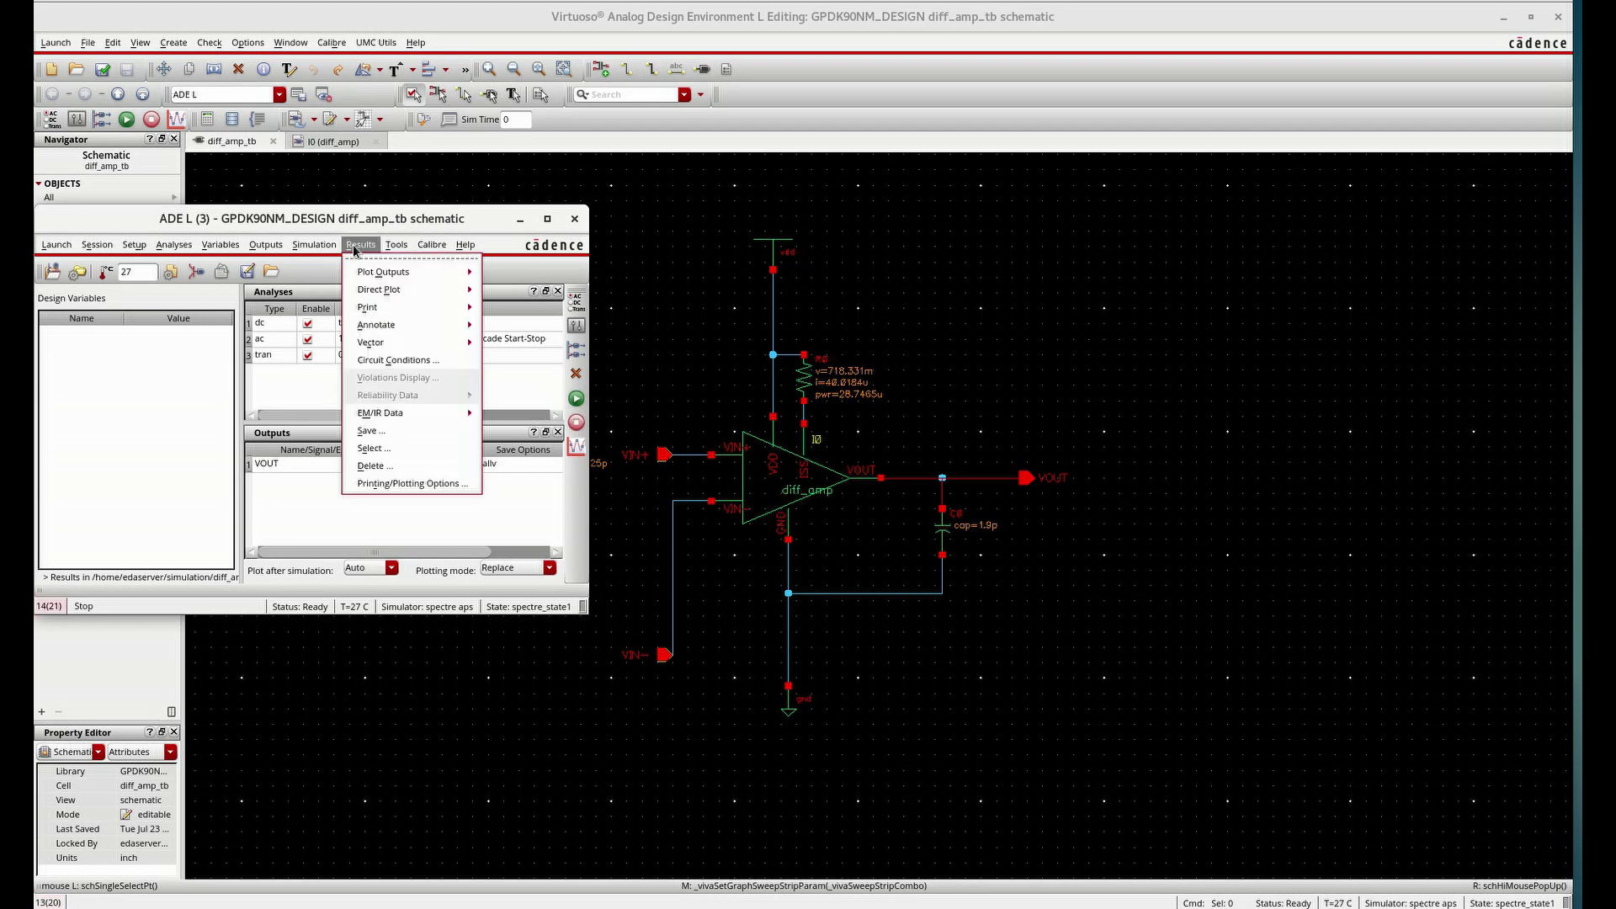
pyautogui.moveTo(375, 291)
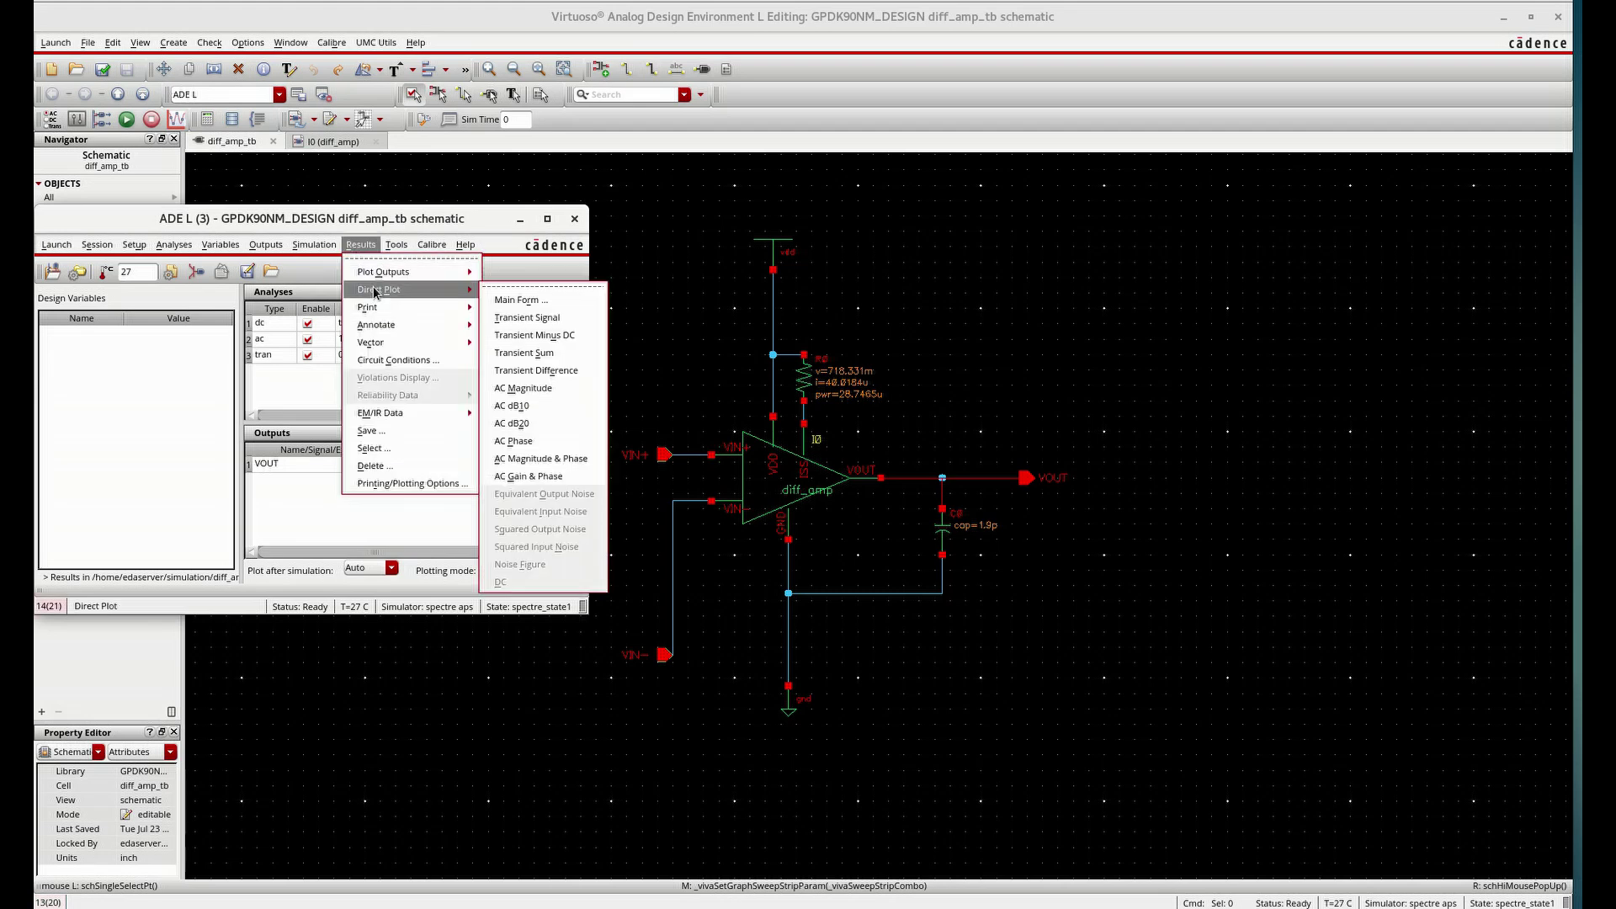
pyautogui.click(528, 477)
pyautogui.click(960, 478)
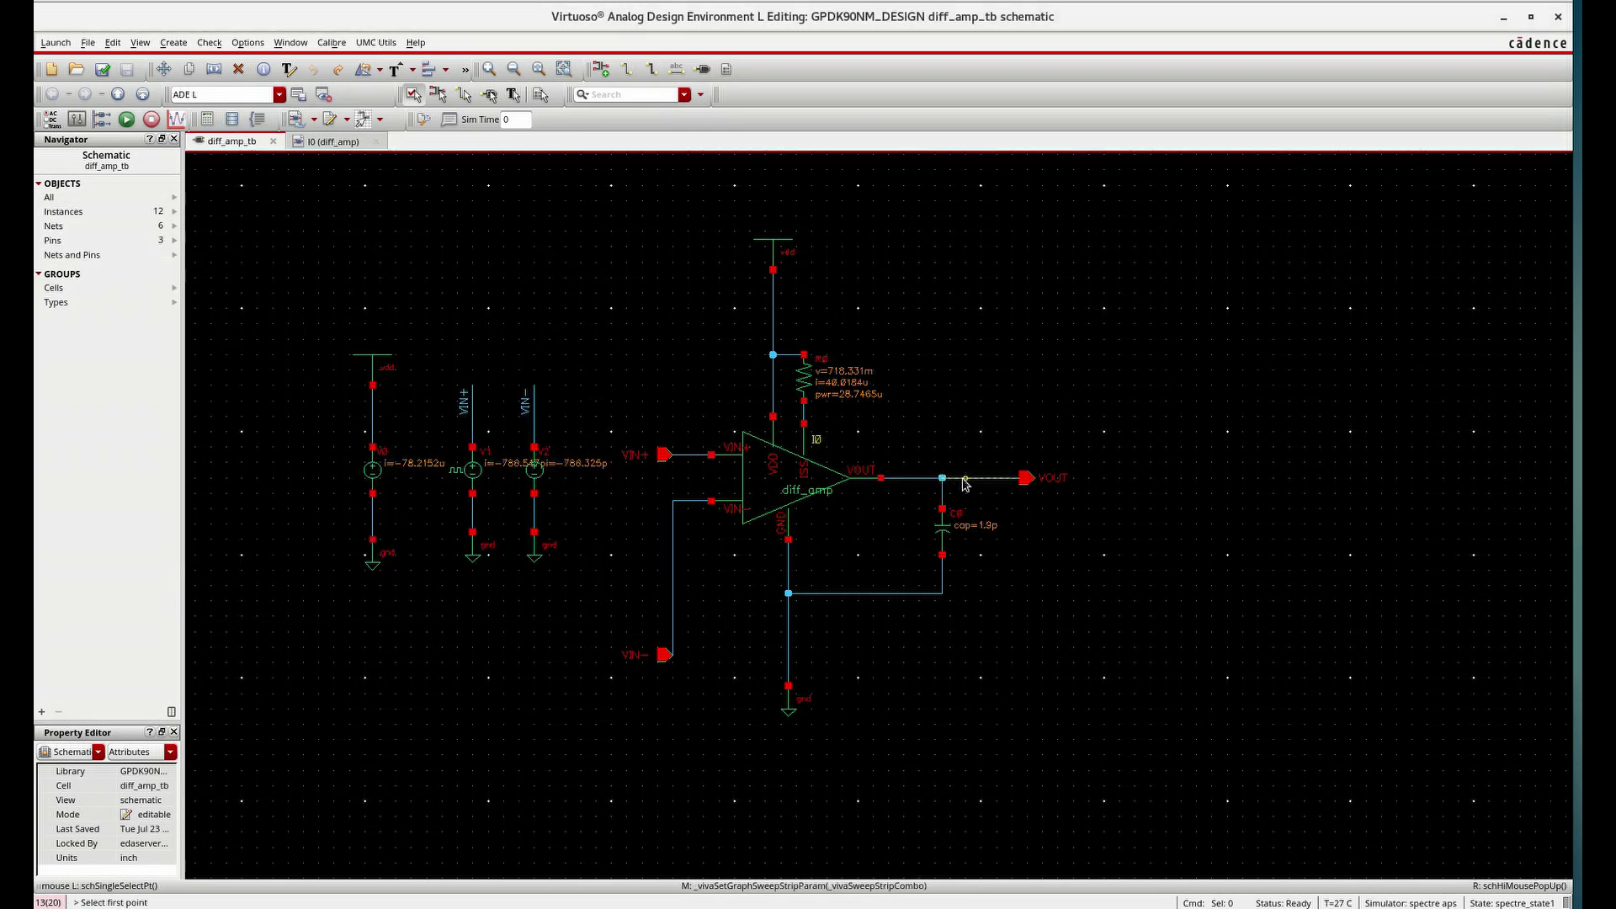
pyautogui.click(666, 455)
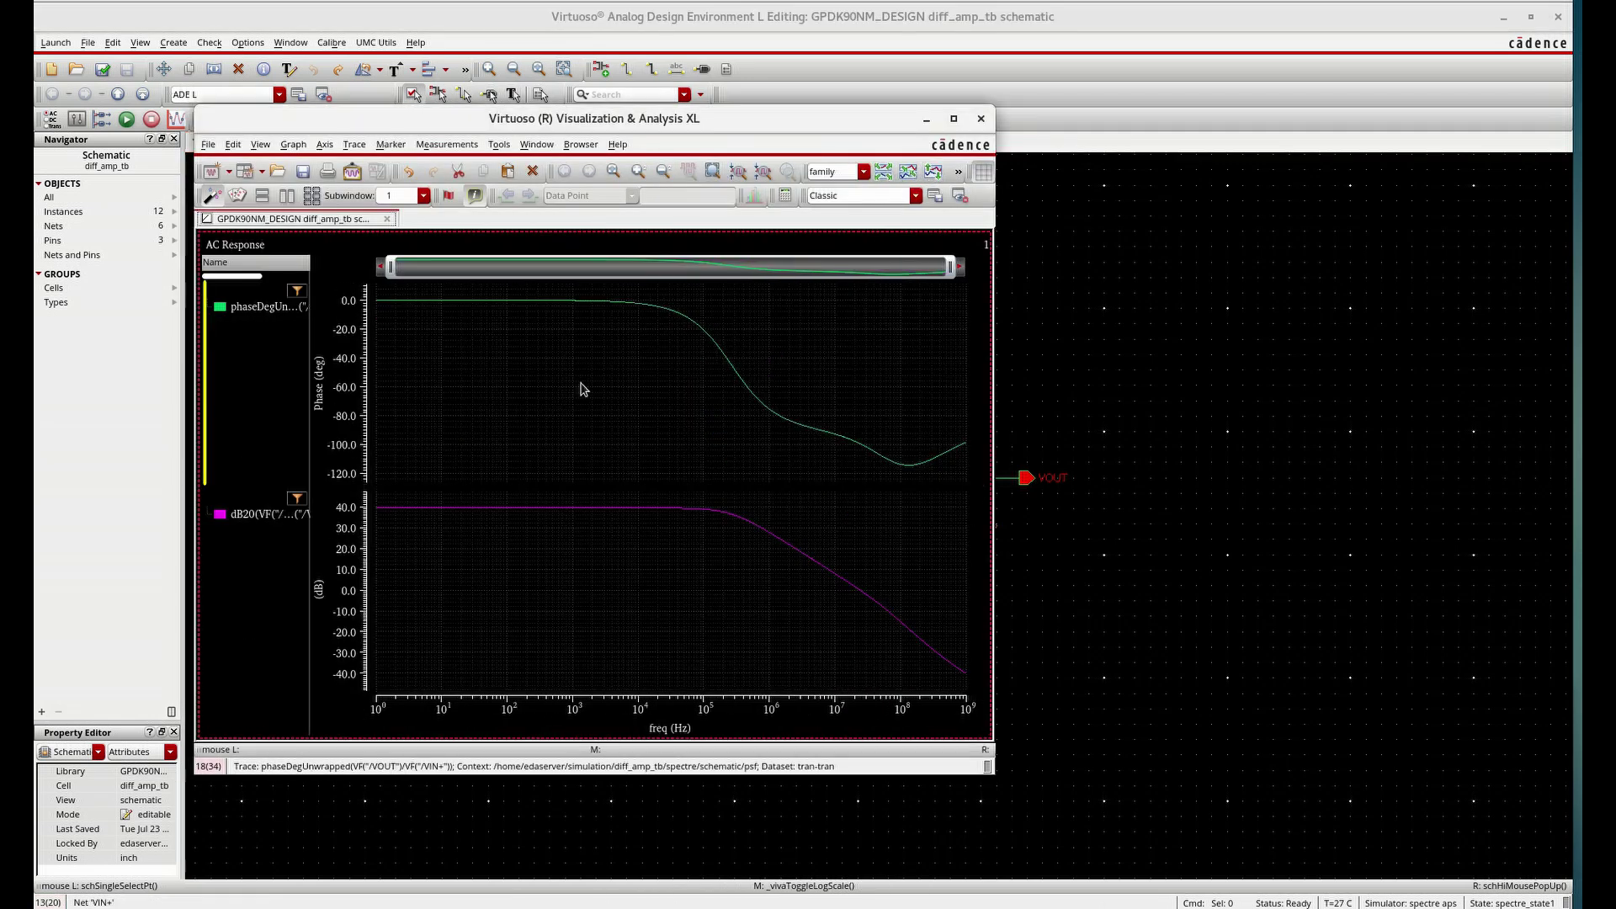
pyautogui.moveTo(507, 509)
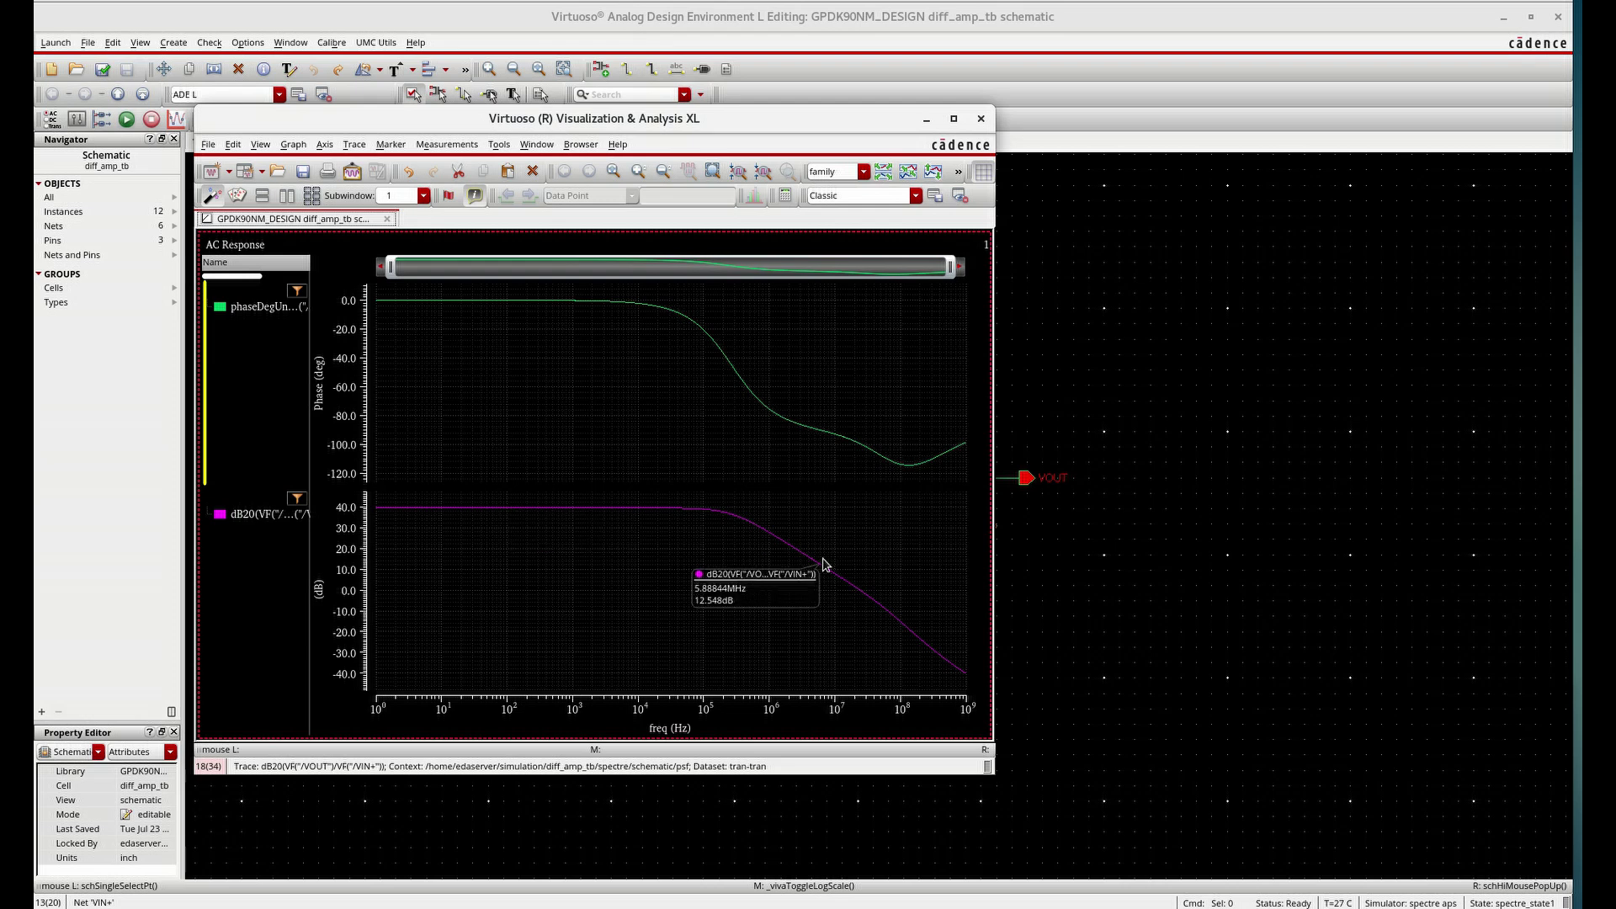
# Step: Add a horizontal marker at 0 dB on the gain plot
pyautogui.click(634, 613)
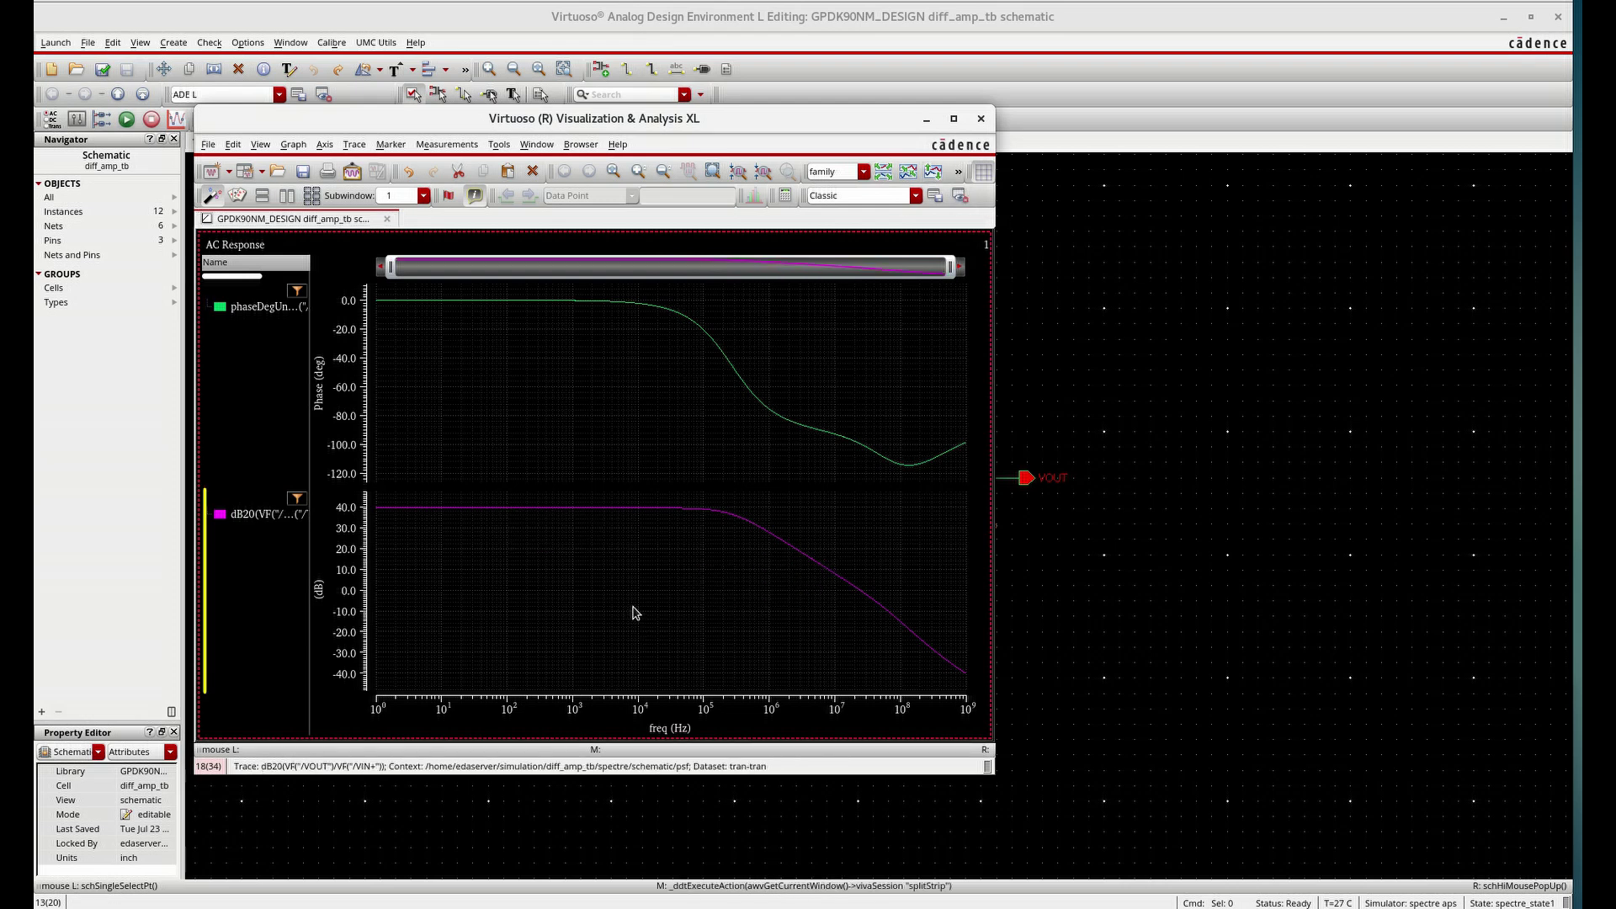
pyautogui.press('h')
pyautogui.click(411, 617)
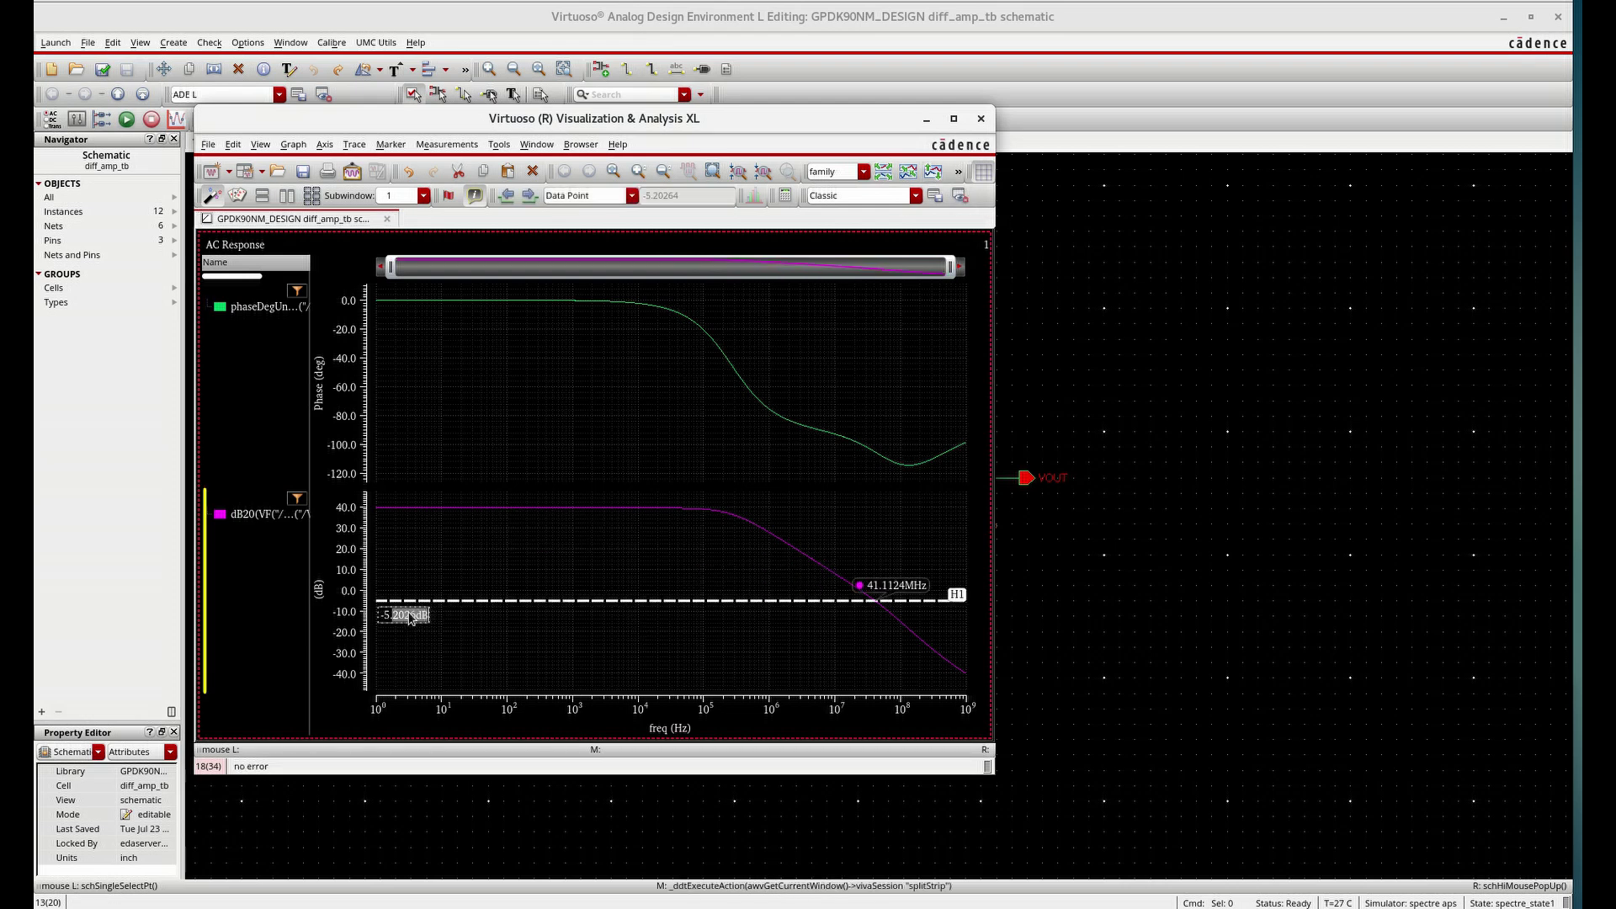
pyautogui.press('BackSpace')
pyautogui.press('BackSpace')
pyautogui.press('BackSpace')
pyautogui.press('BackSpace')
pyautogui.press('BackSpace')
pyautogui.press('BackSpace')
pyautogui.press('BackSpace')
pyautogui.press('BackSpace')
pyautogui.press('Return')
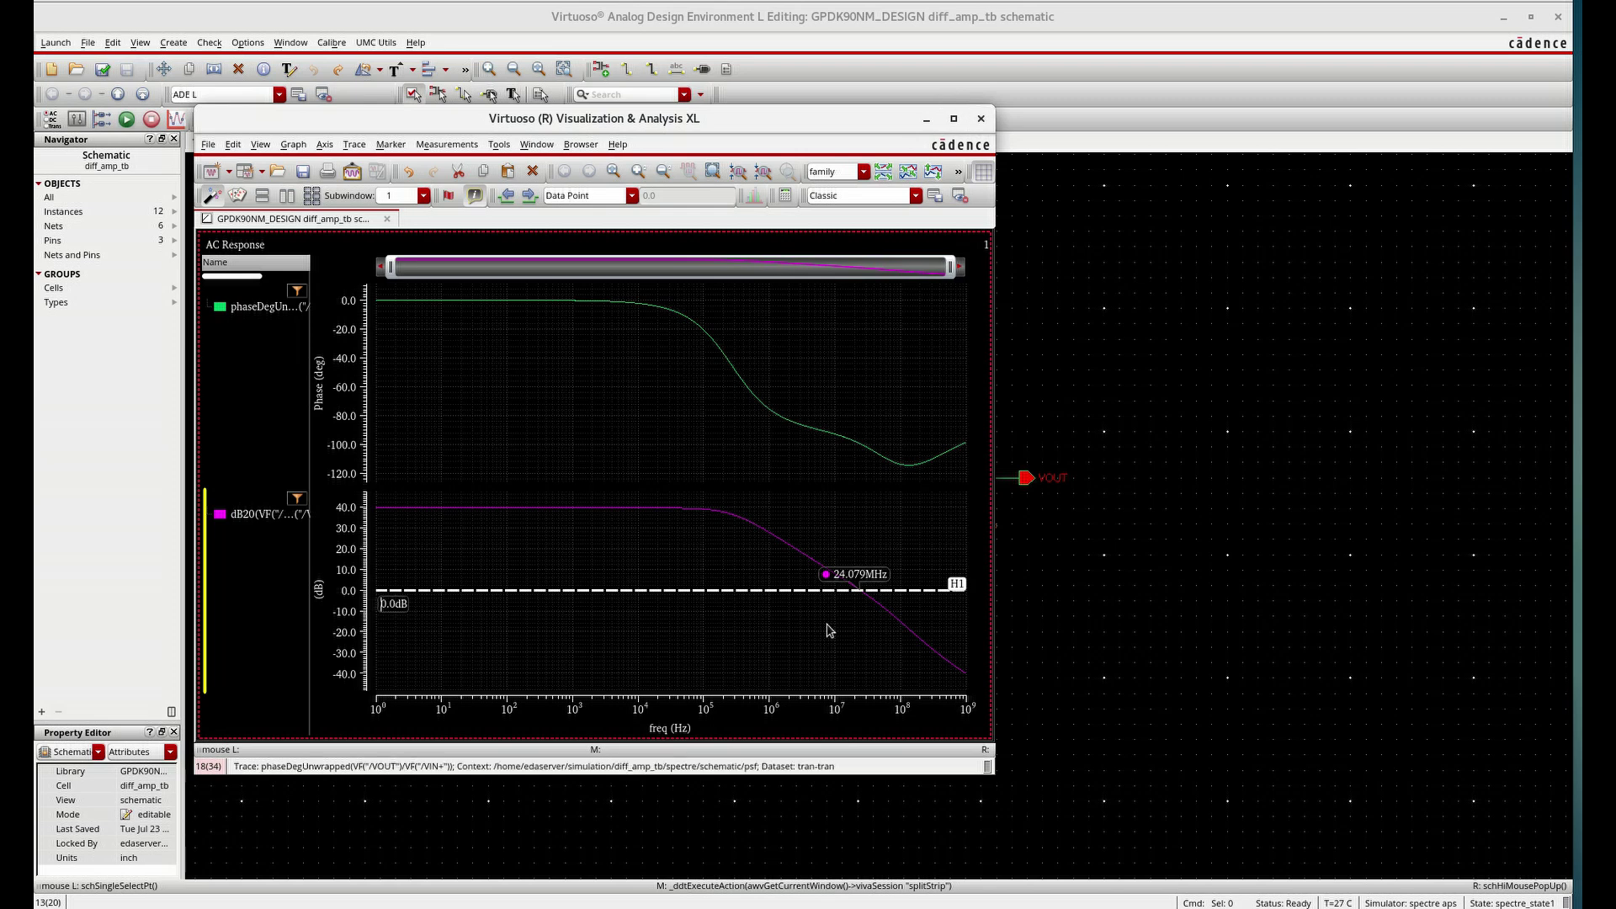
# Step: Set a vertical marker at the 0 dB crossing (~23.9 MHz, phase near -99°) and close the viewer
pyautogui.press('v')
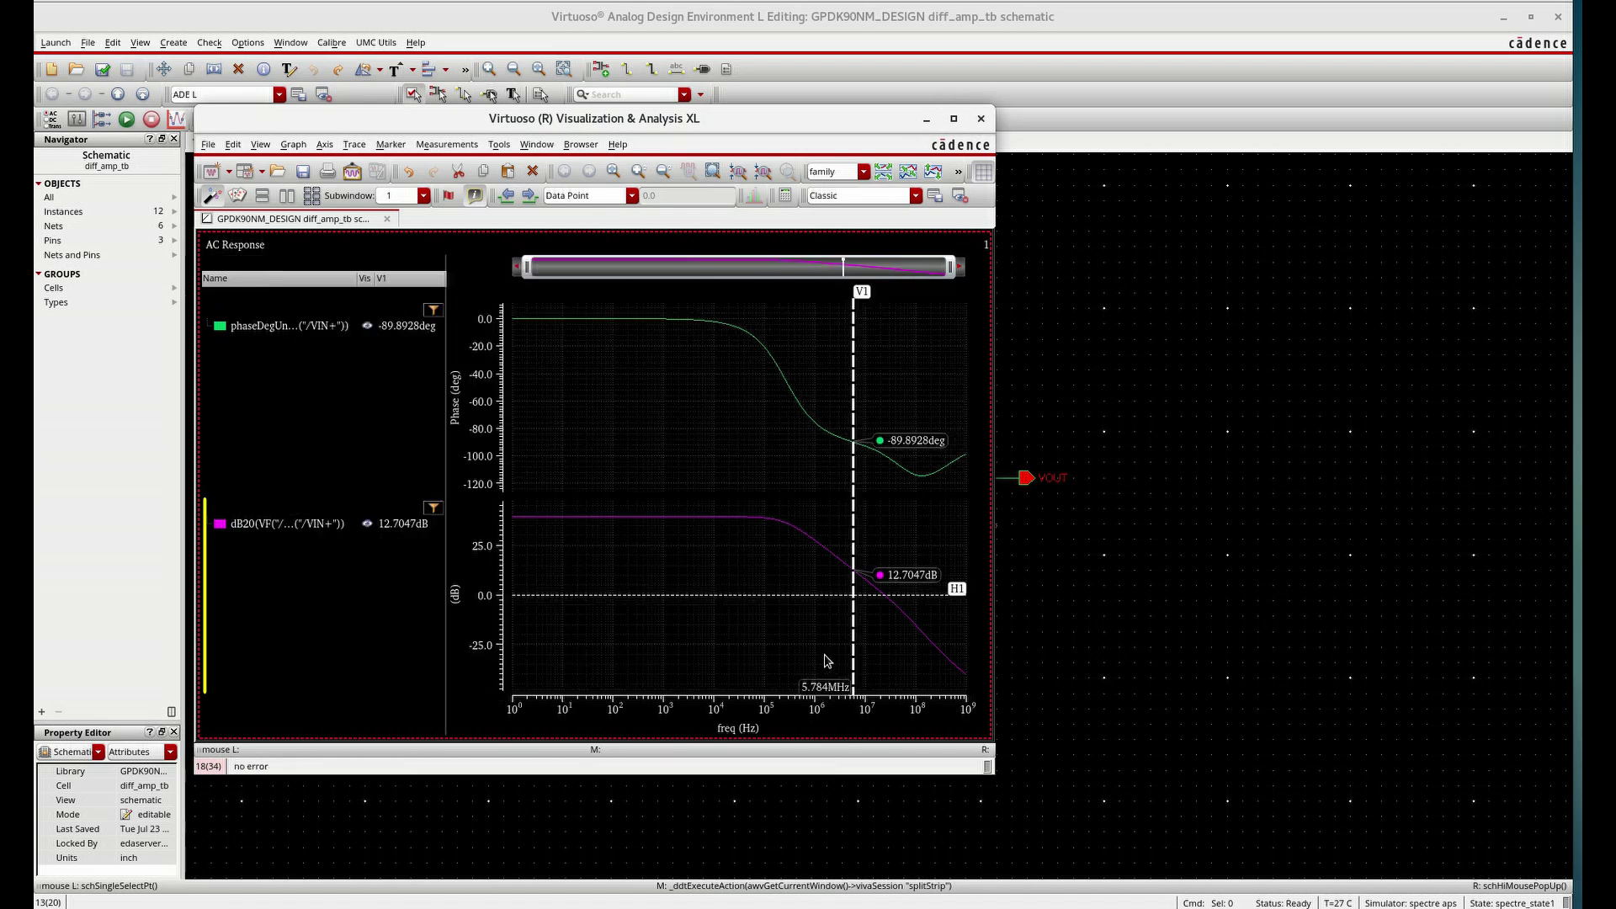
pyautogui.moveTo(852, 641); pyautogui.dragTo(882, 629)
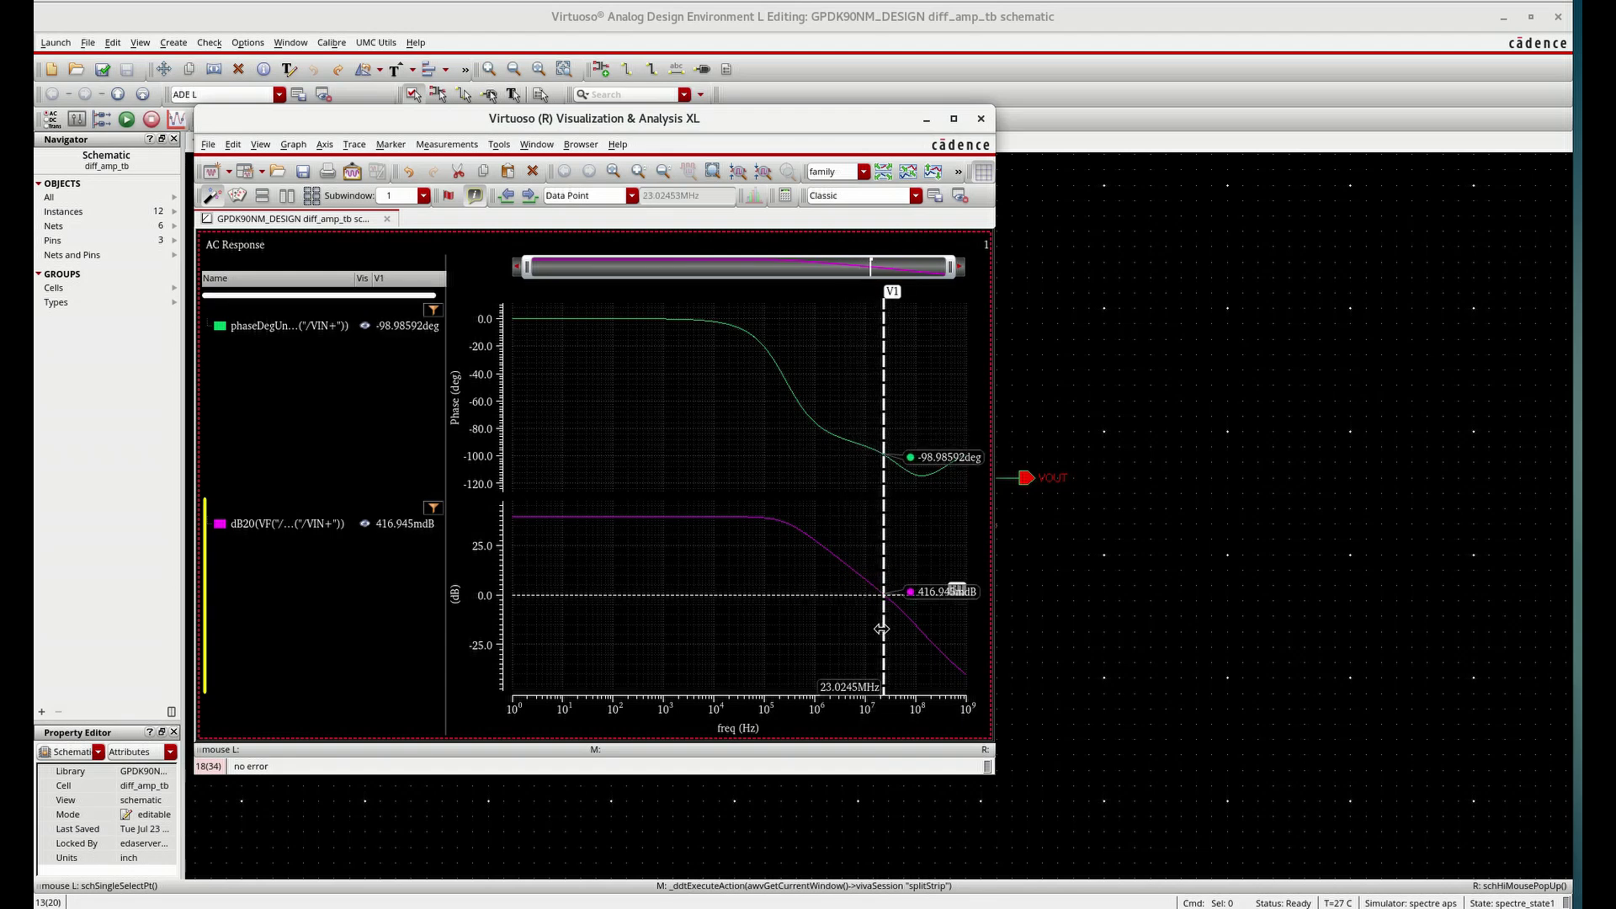
pyautogui.moveTo(882, 630); pyautogui.dragTo(883, 630)
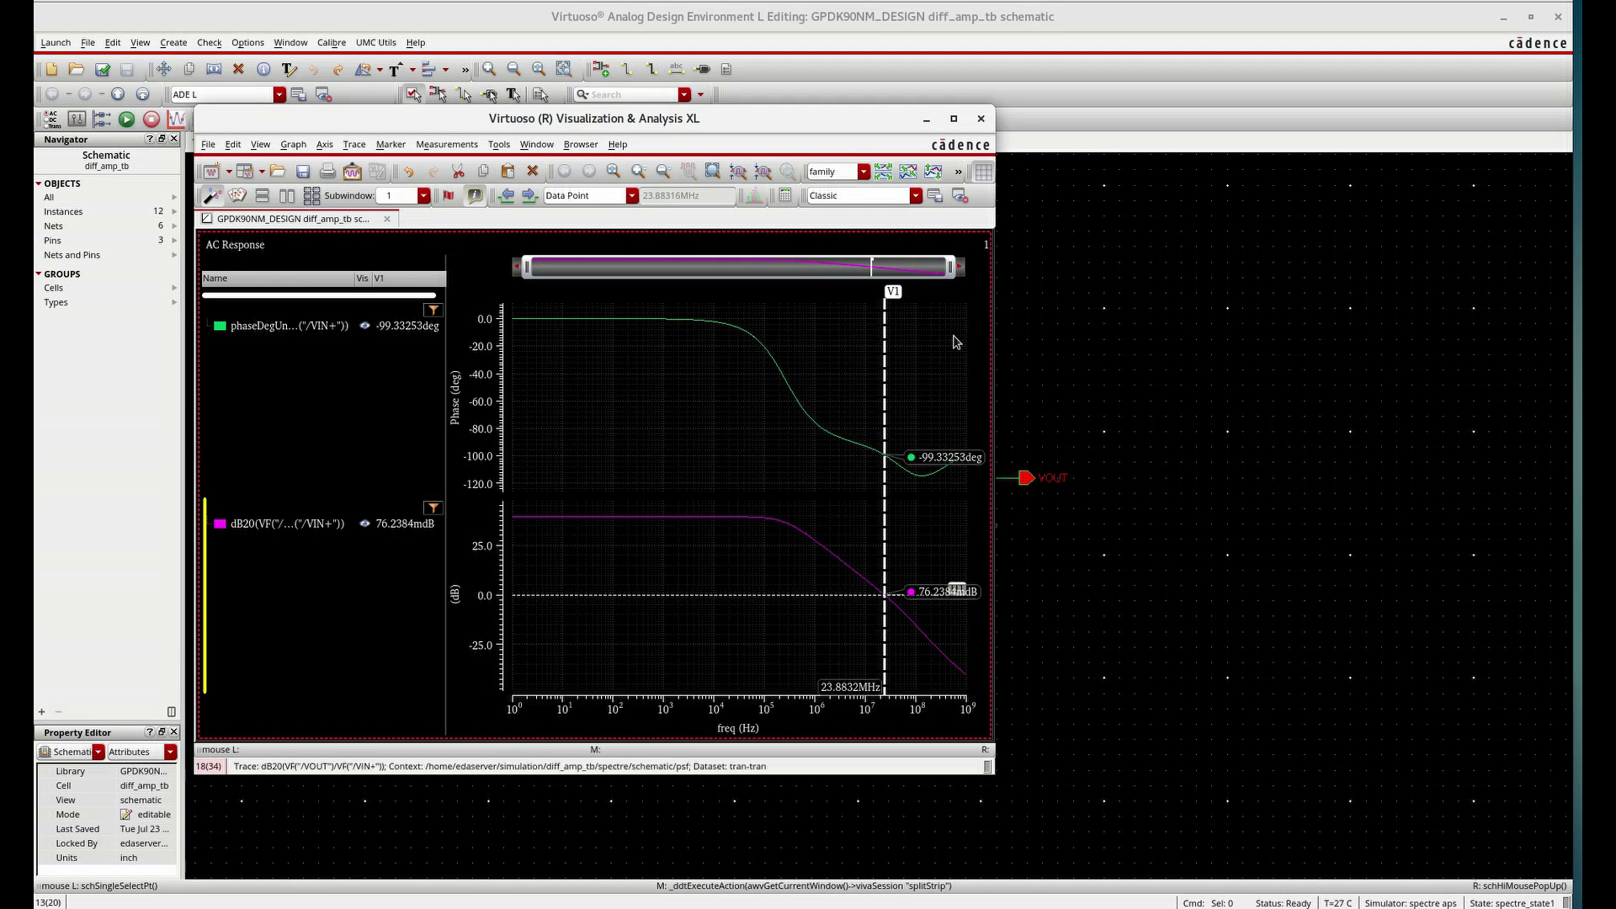
pyautogui.click(981, 119)
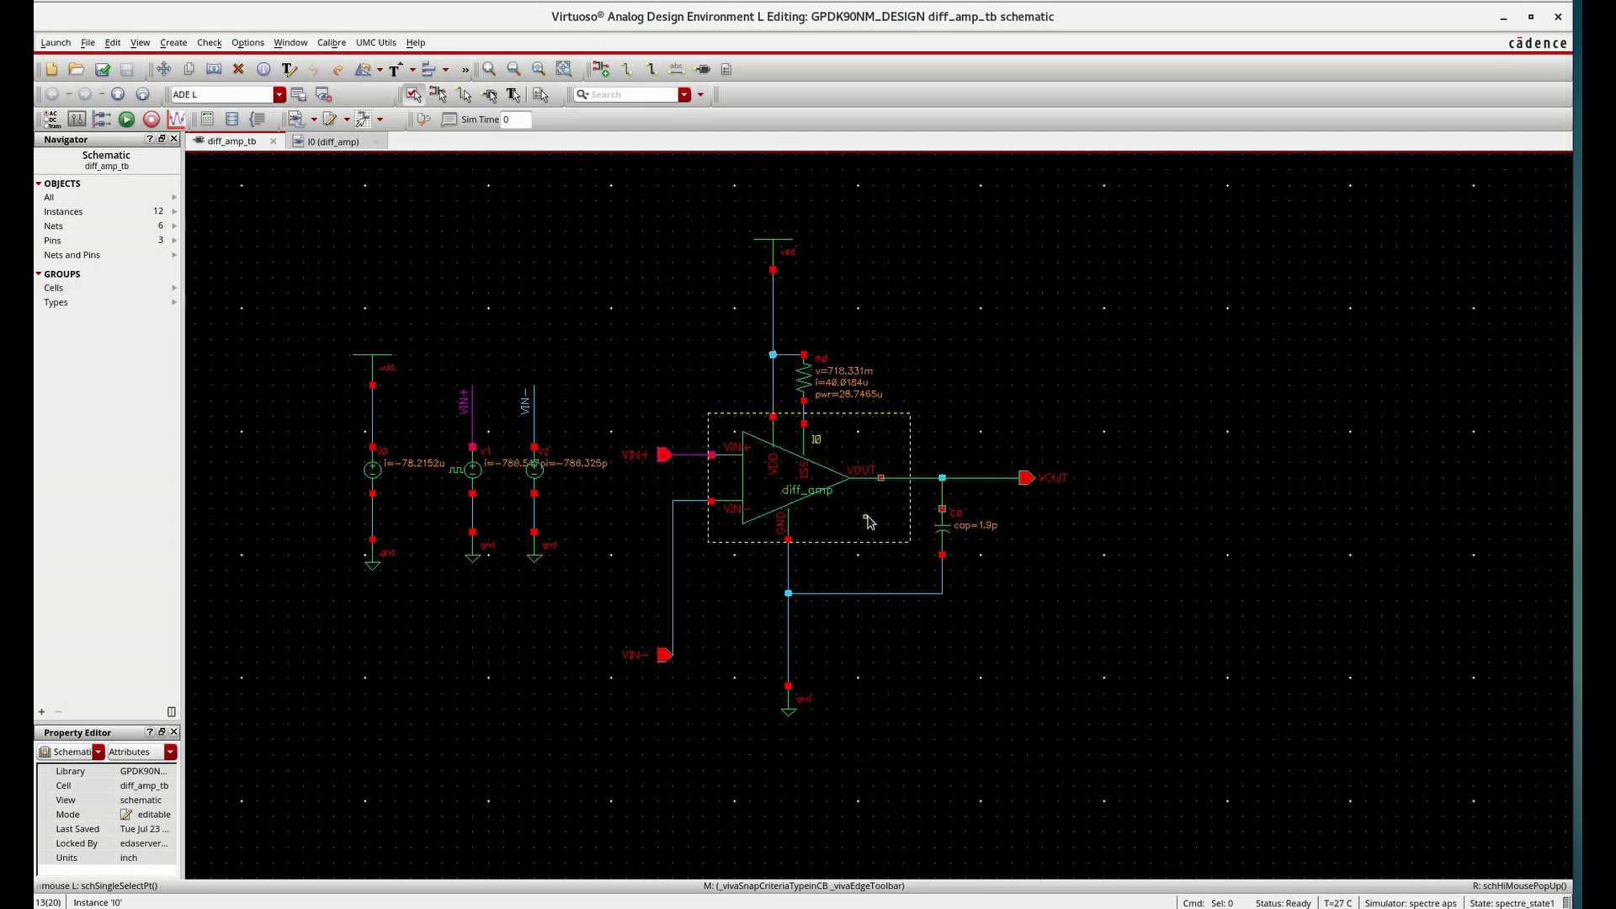
# Step: Delete resistor R0 from the testbench
pyautogui.keyDown('ctrl'); pyautogui.scroll(2, 814, 395); pyautogui.keyUp('ctrl')
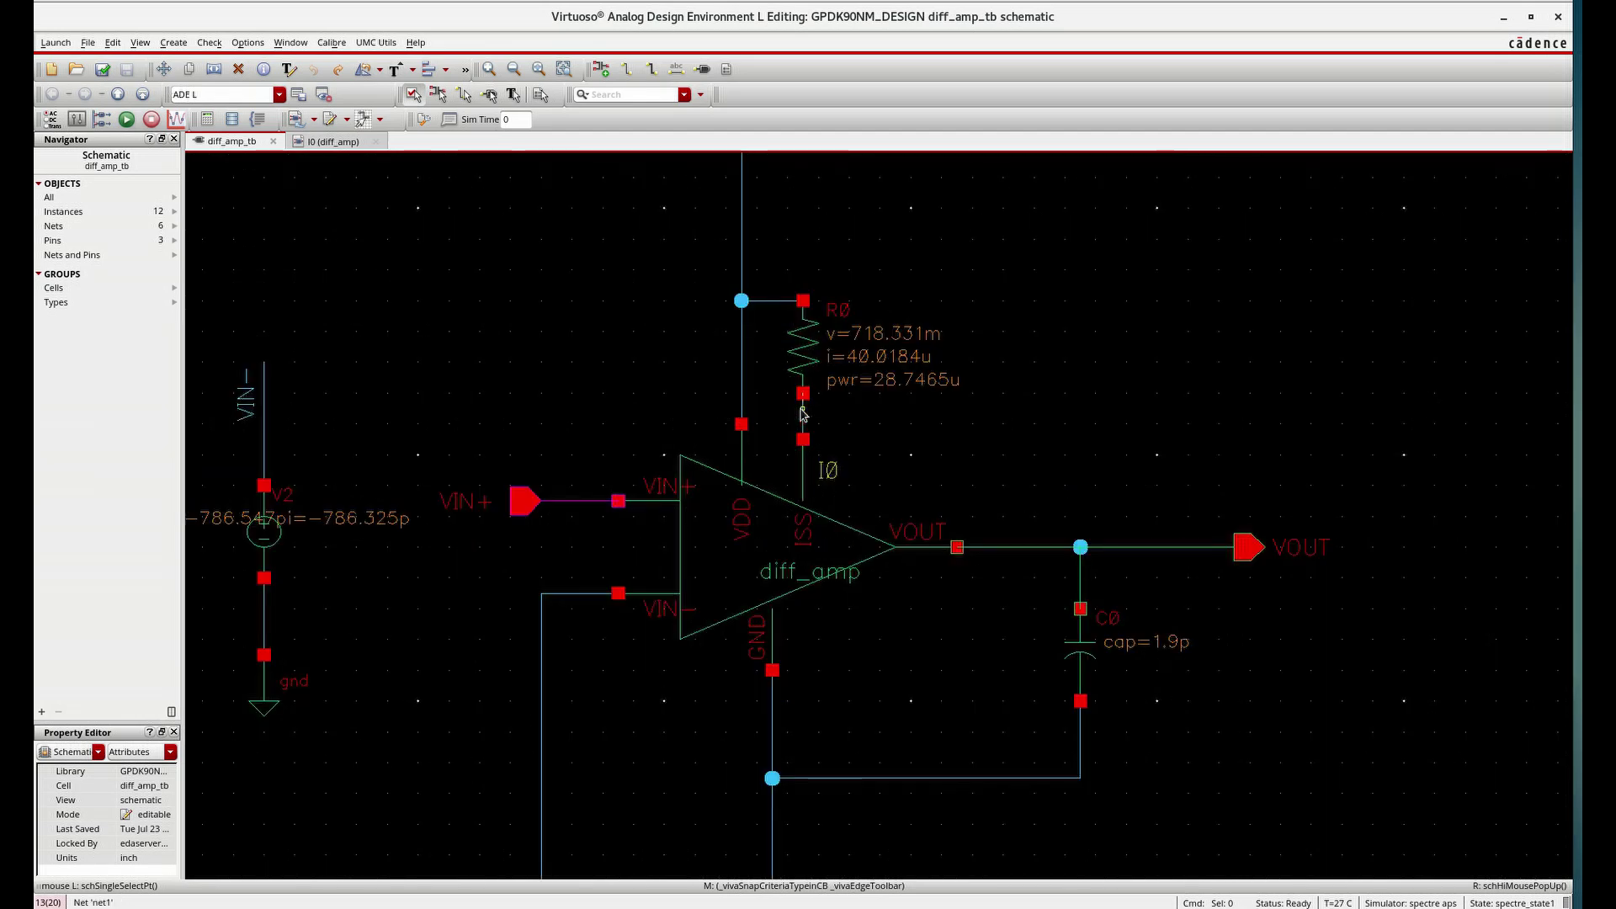
pyautogui.press('Delete')
pyautogui.click(808, 360)
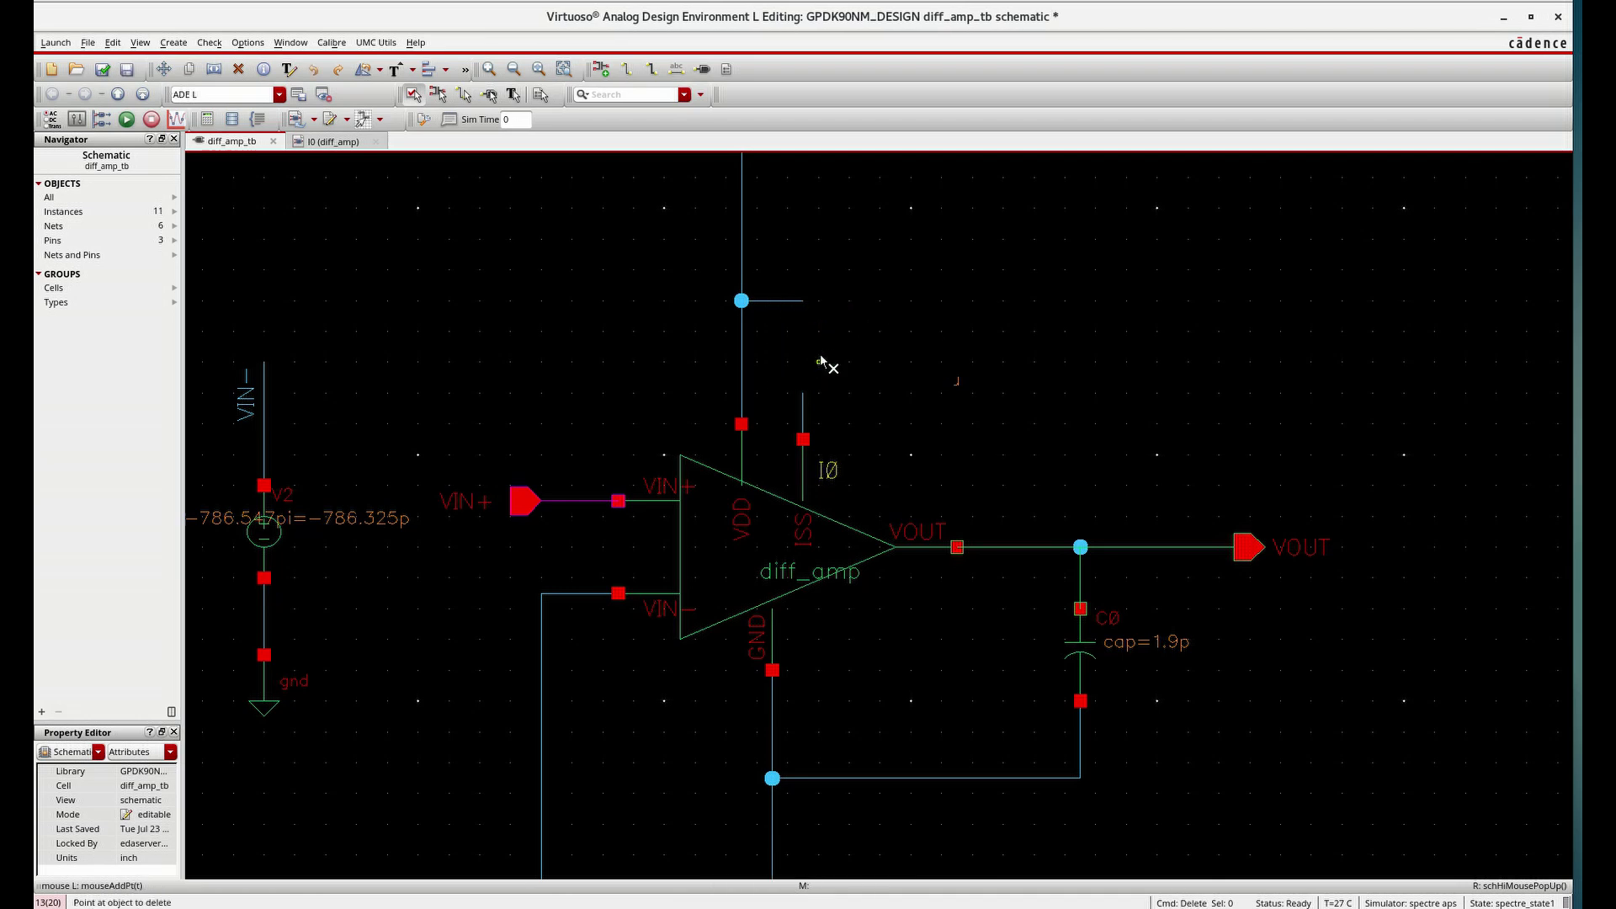
# Step: Place a sideways-mirrored gpdk090 pmos1v transistor, PM0, above the ISS pin
pyautogui.press('i')
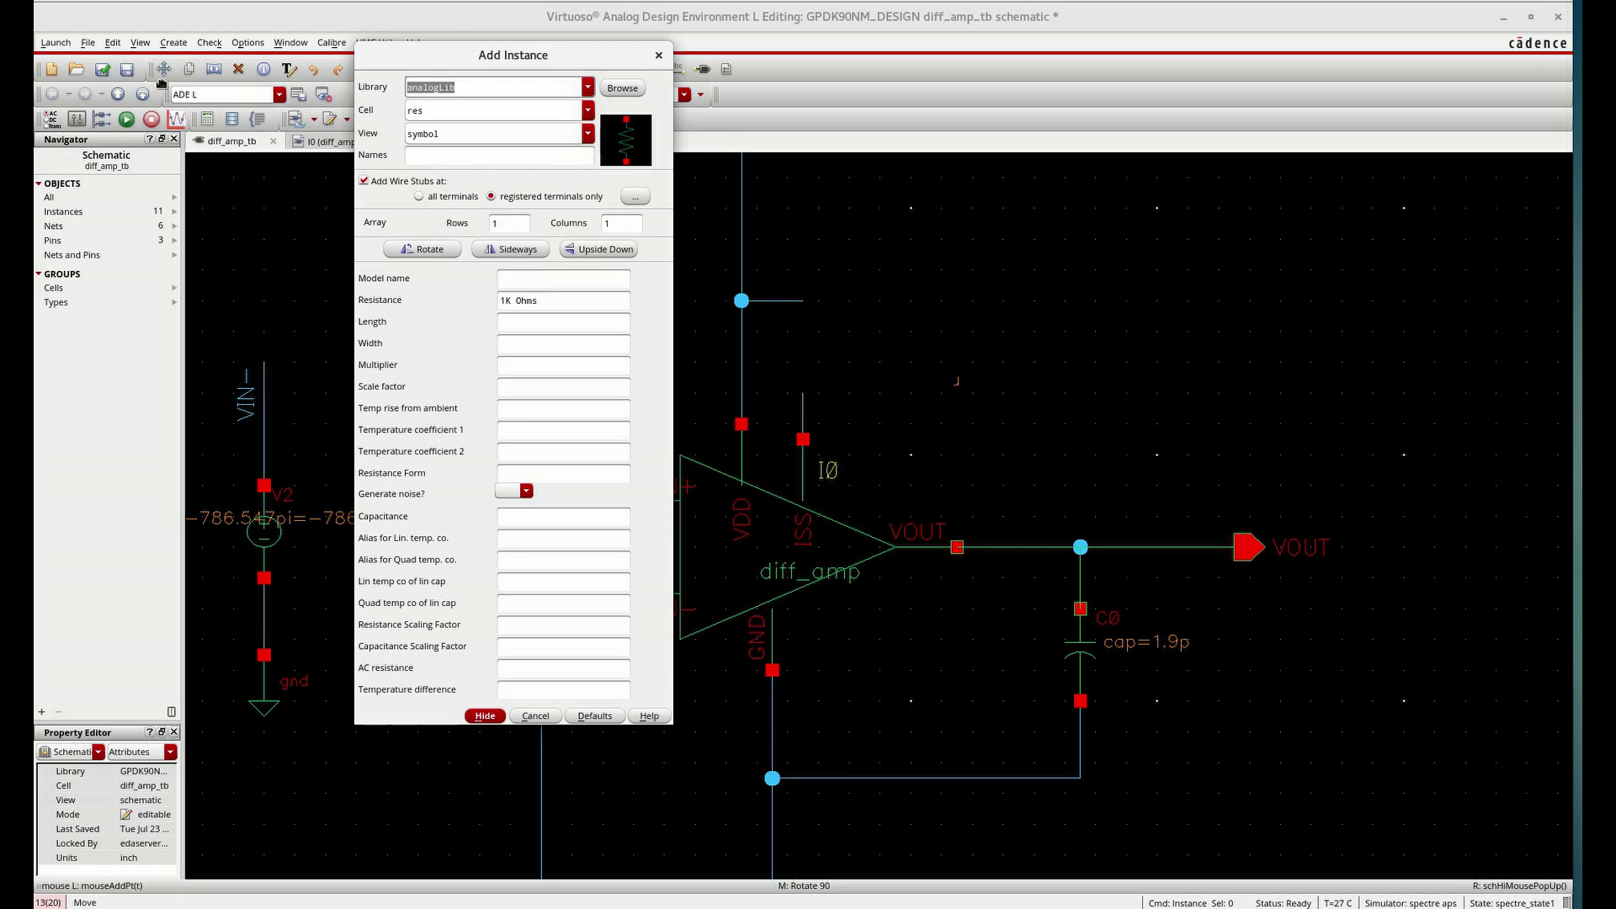
pyautogui.write('gpdk045')
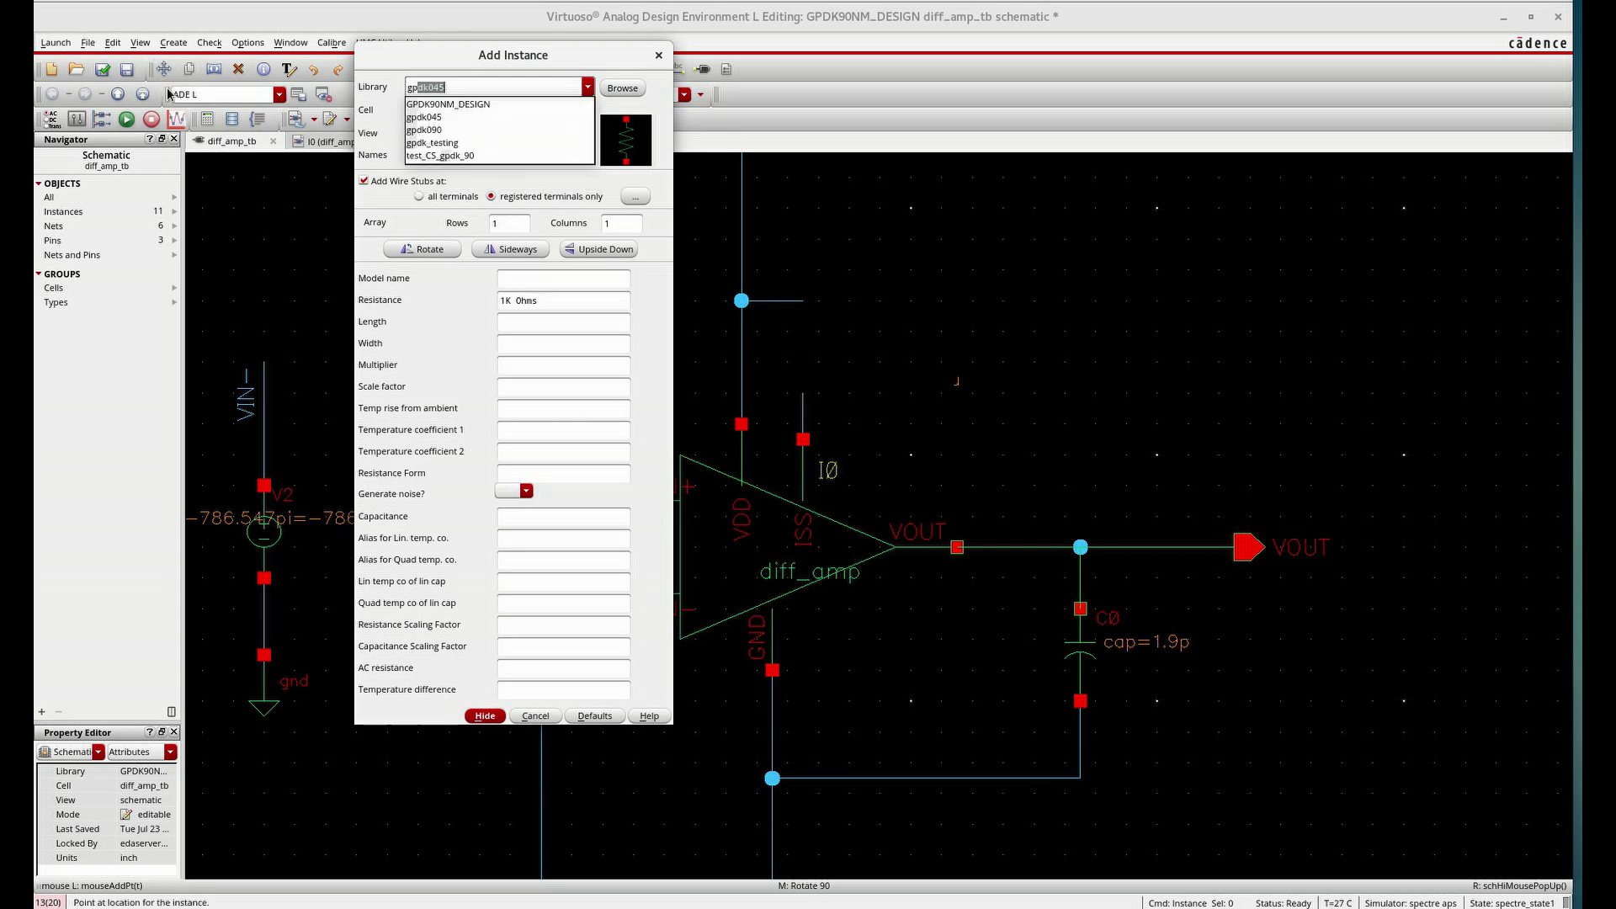
pyautogui.click(428, 118)
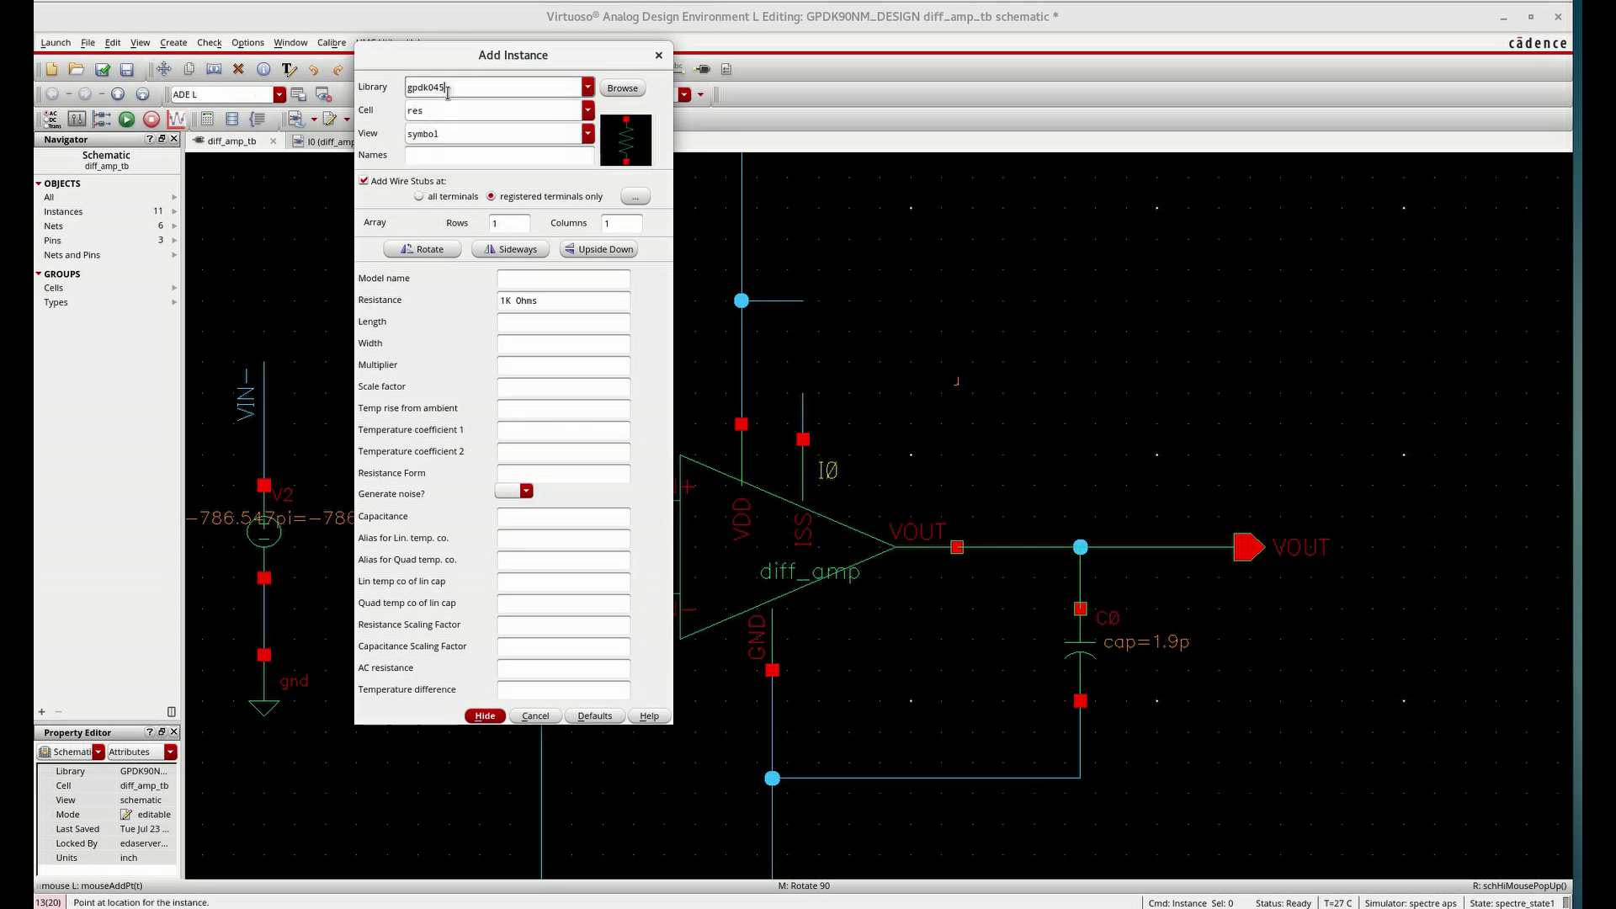
pyautogui.moveTo(447, 93); pyautogui.dragTo(436, 94)
pyautogui.write('90')
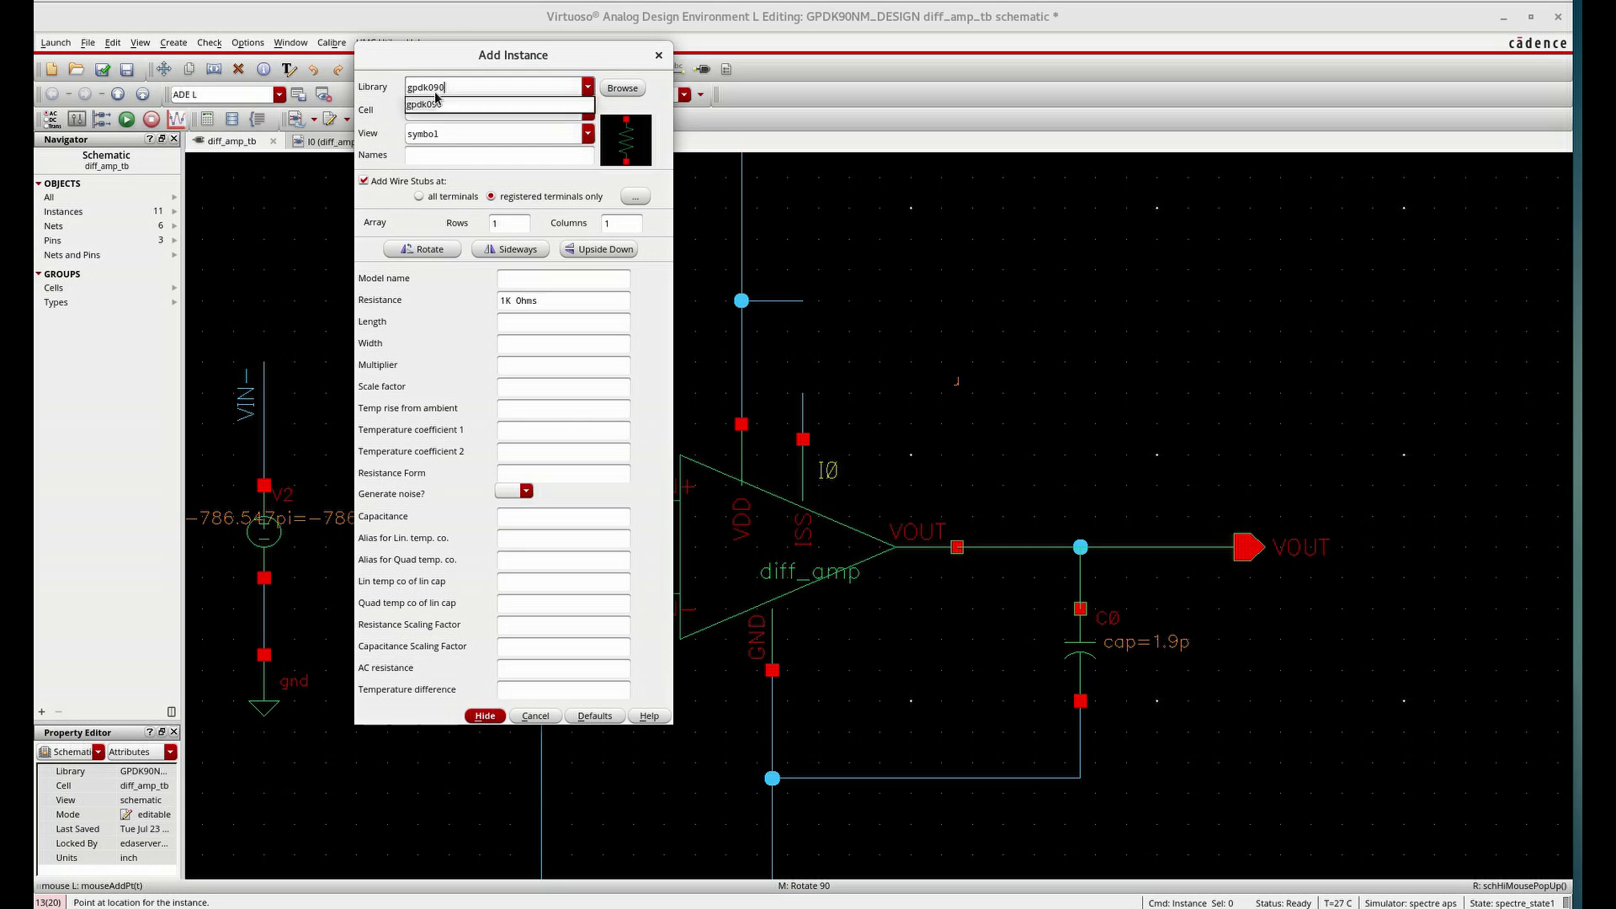
pyautogui.doubleClick(443, 109)
pyautogui.press('BackSpace')
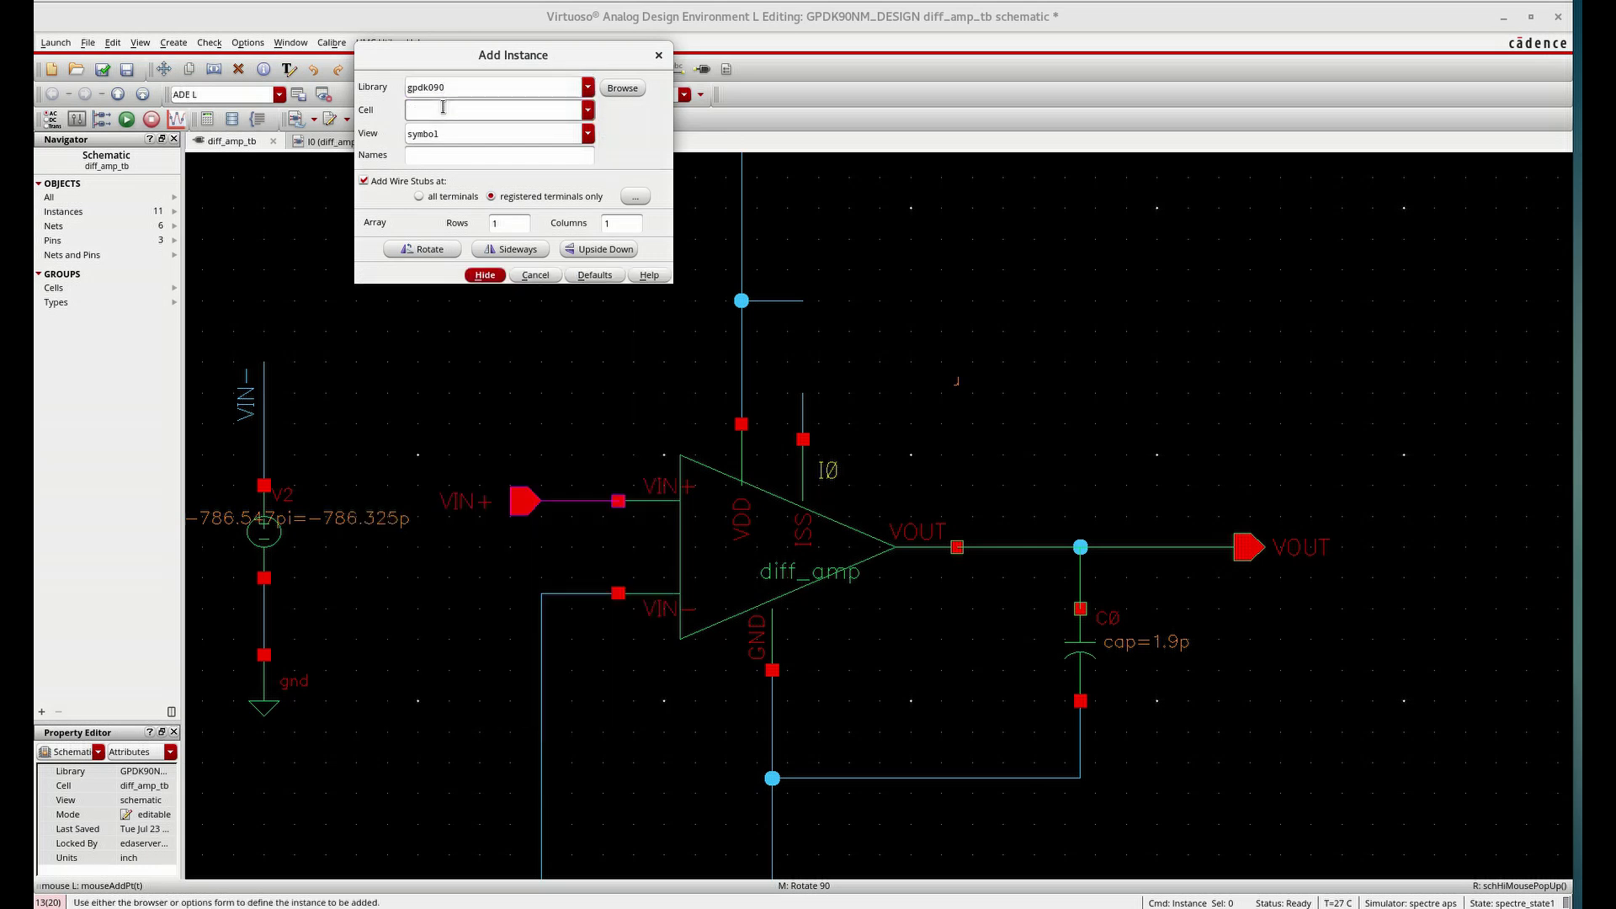
pyautogui.write('p')
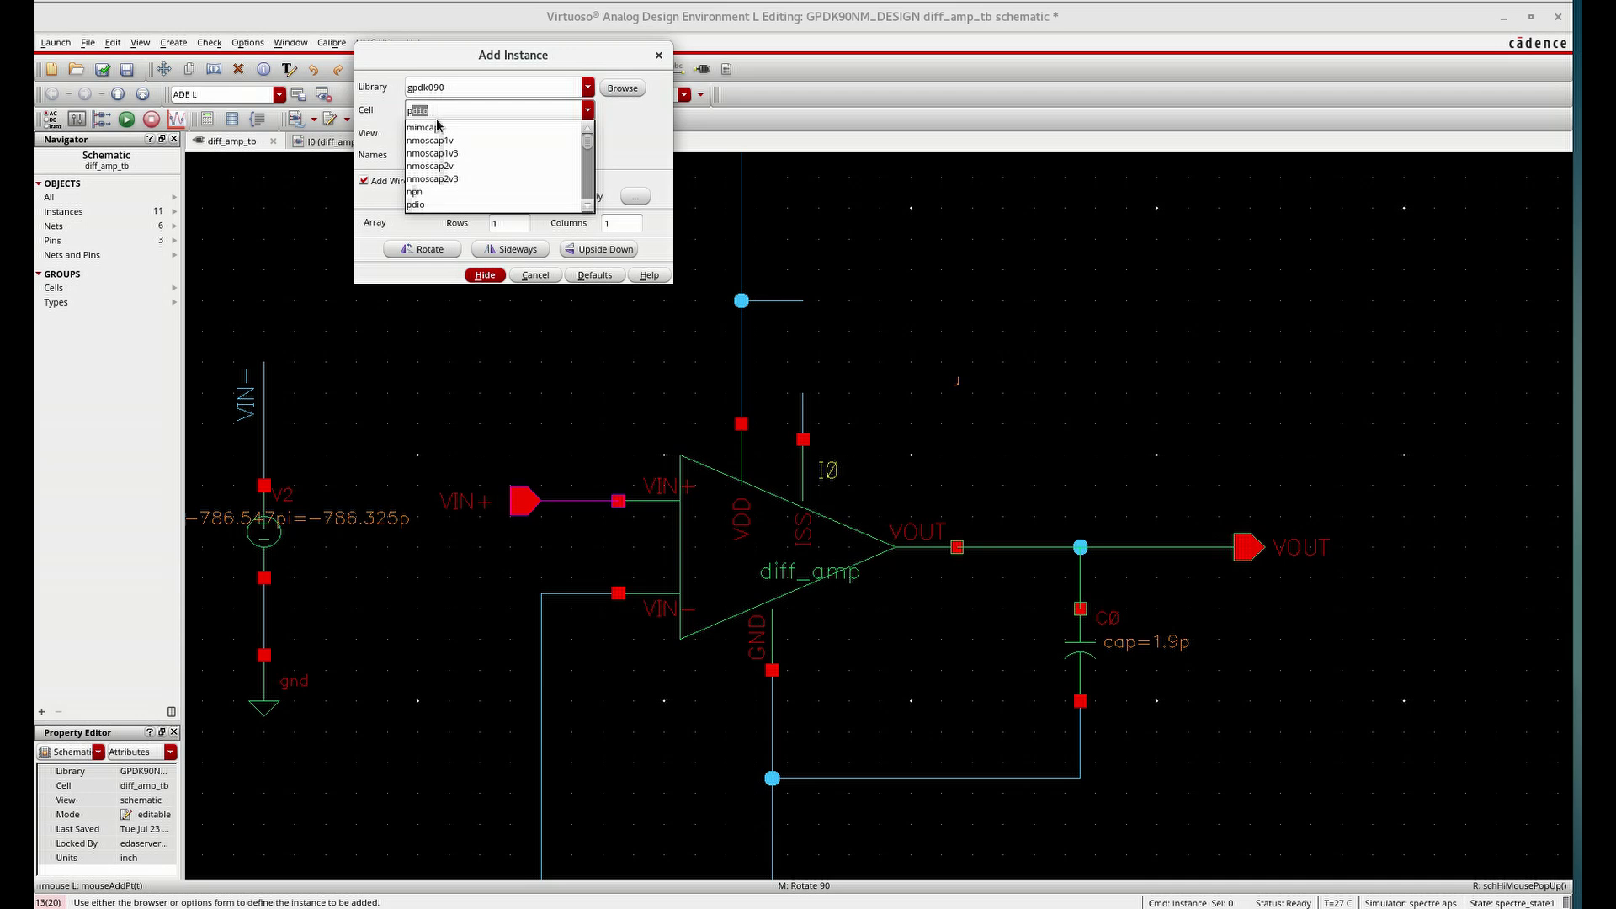
pyautogui.write('mos1v')
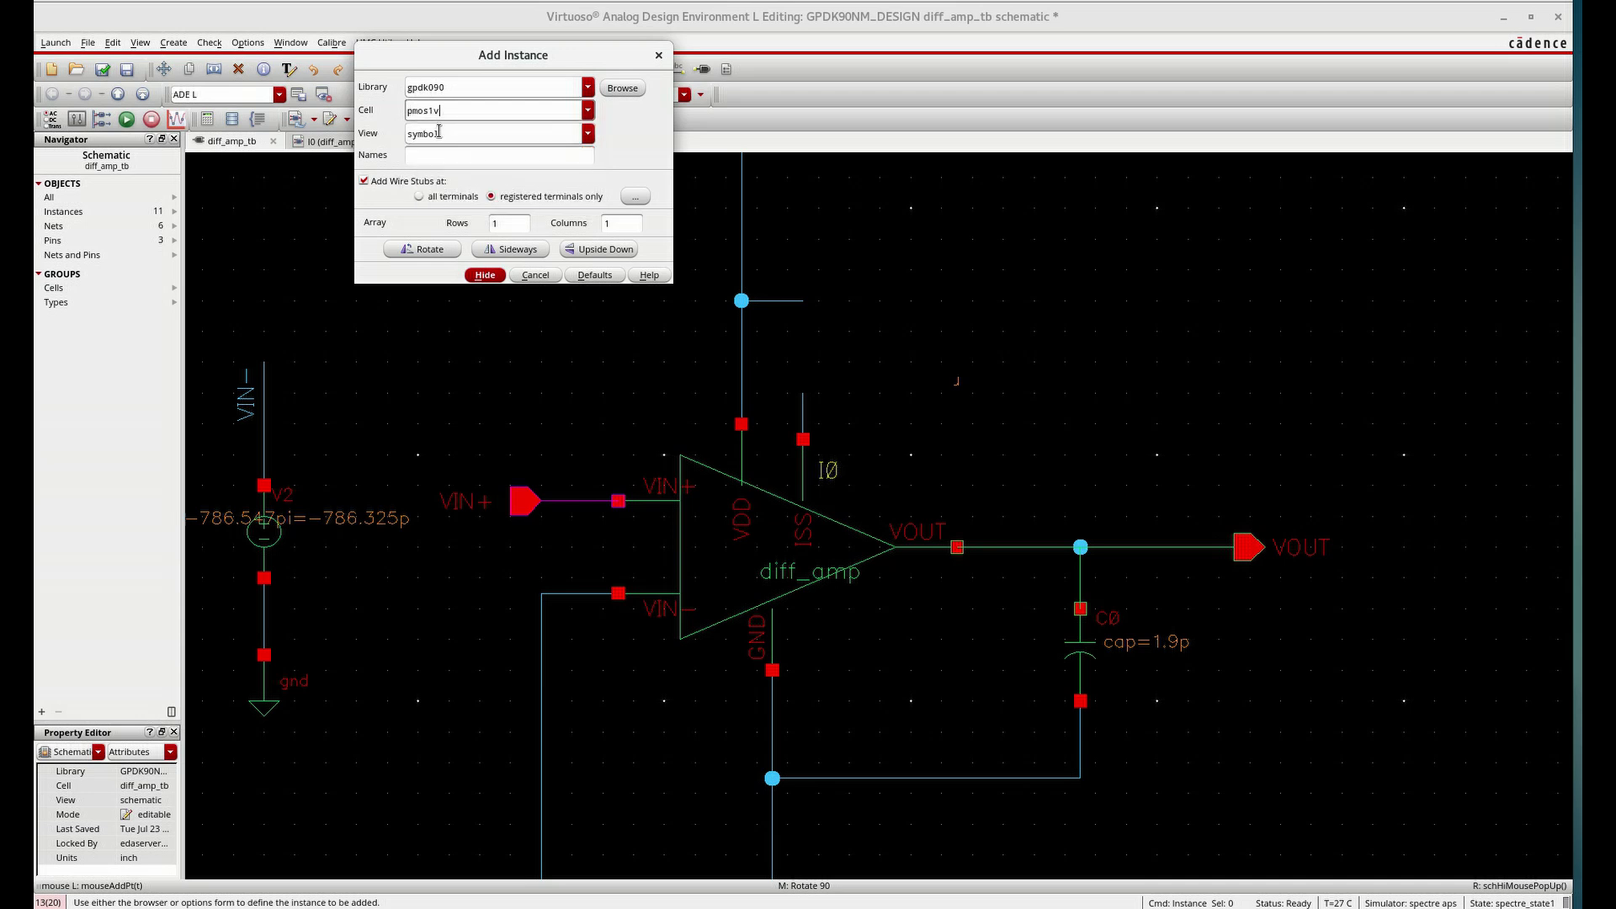
pyautogui.click(509, 251)
pyautogui.click(567, 847)
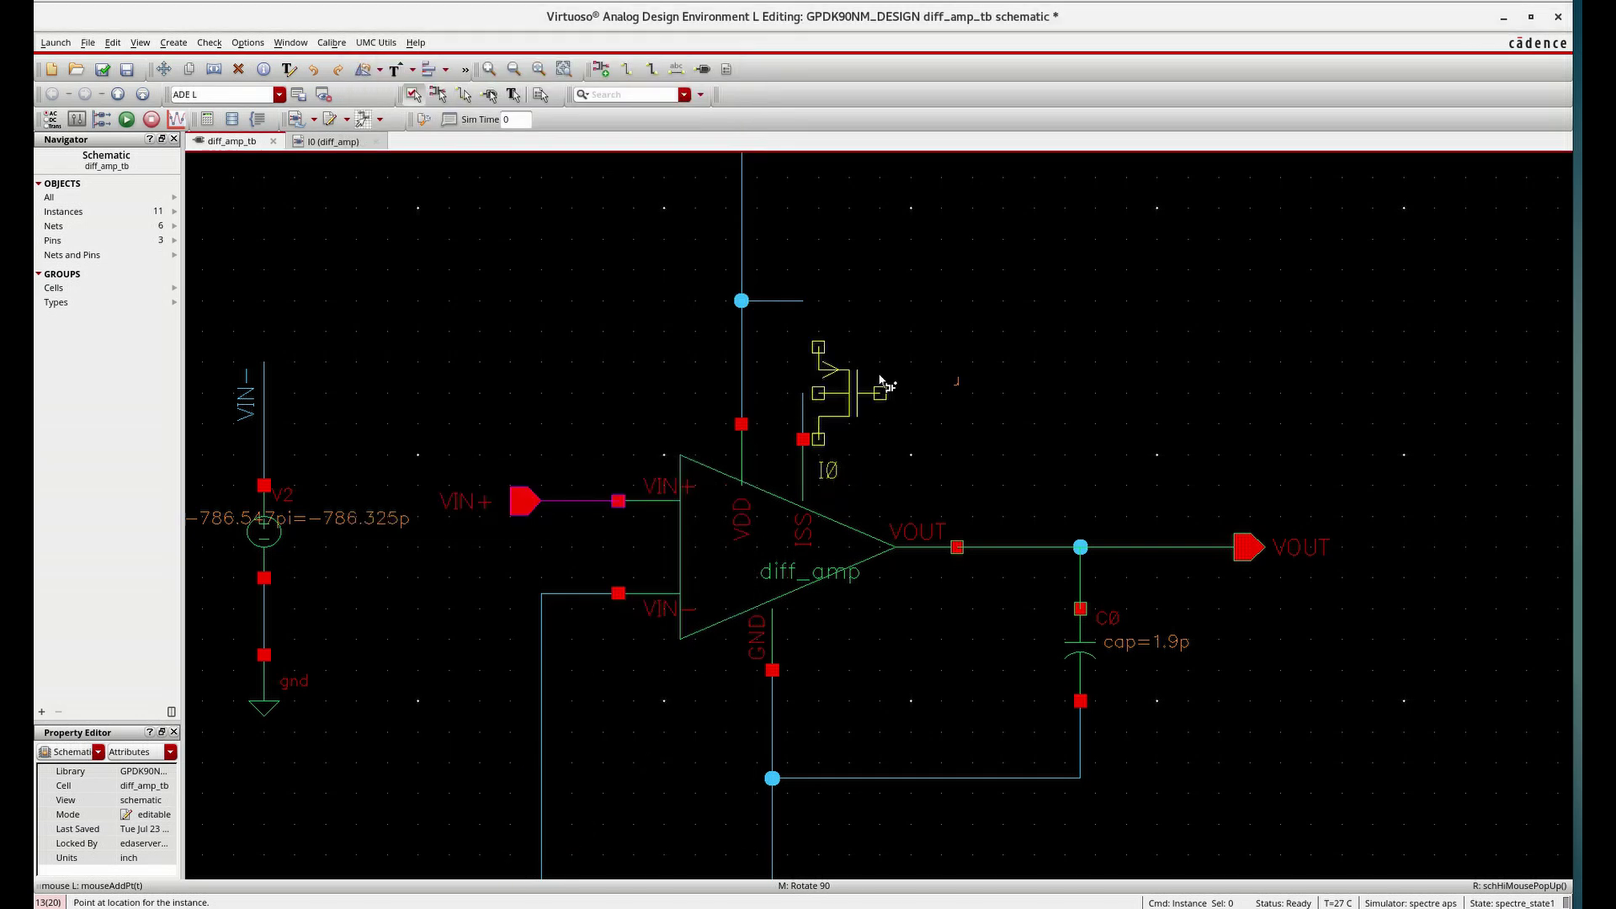
pyautogui.click(866, 348)
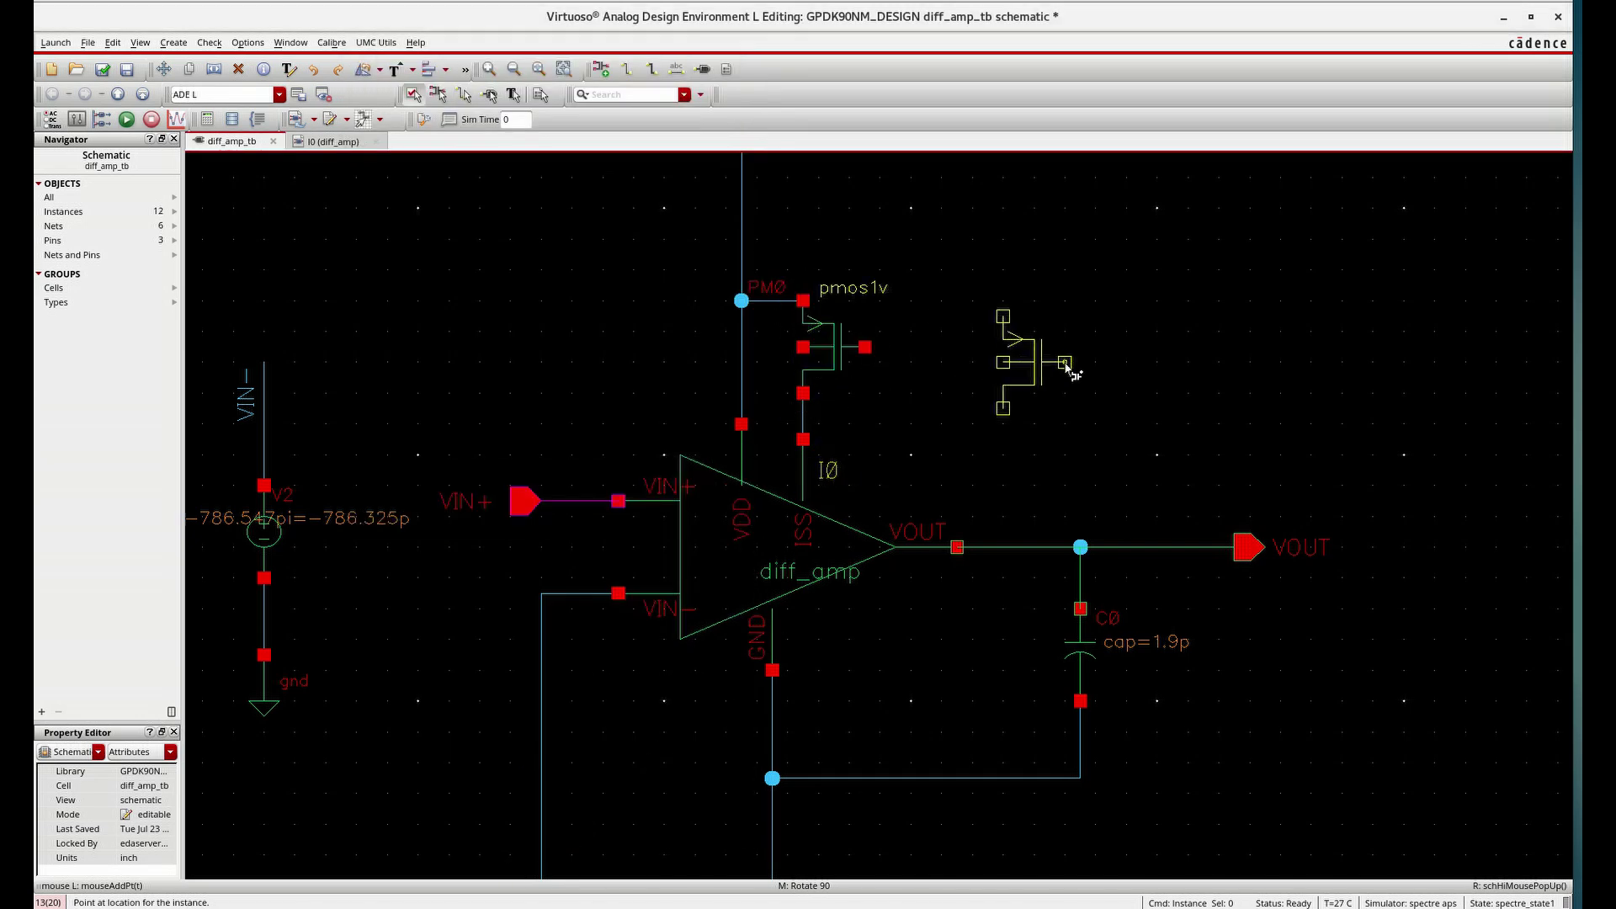
pyautogui.press('Escape')
# Step: Wire PM0's body to the supply and its gate to the drain node
pyautogui.press('w')
pyautogui.click(803, 348)
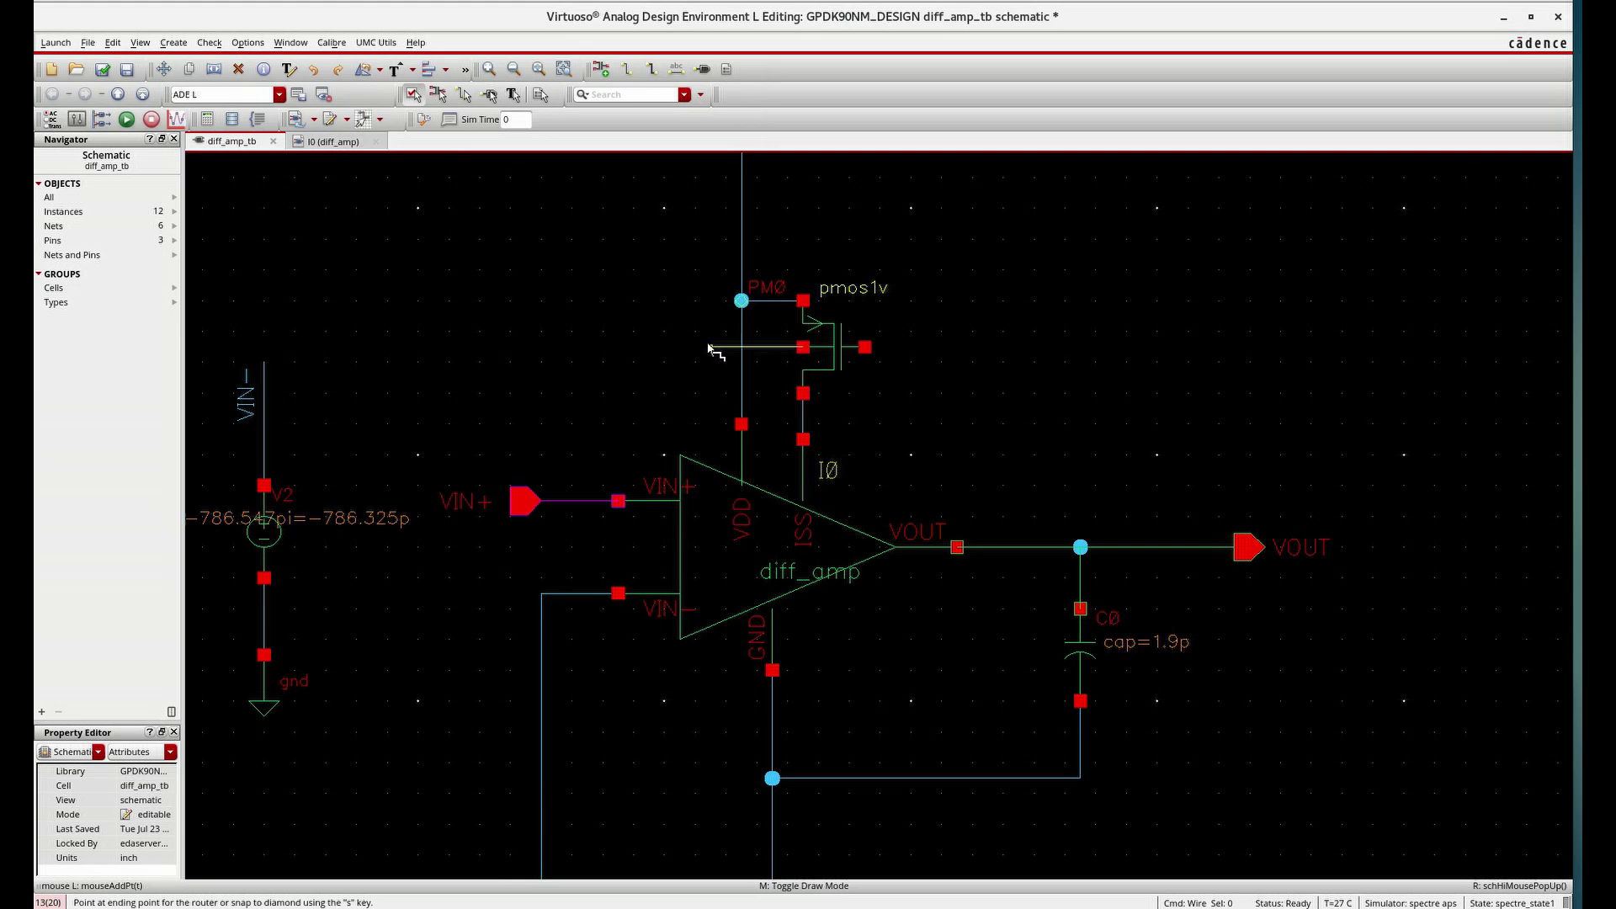
pyautogui.click(741, 347)
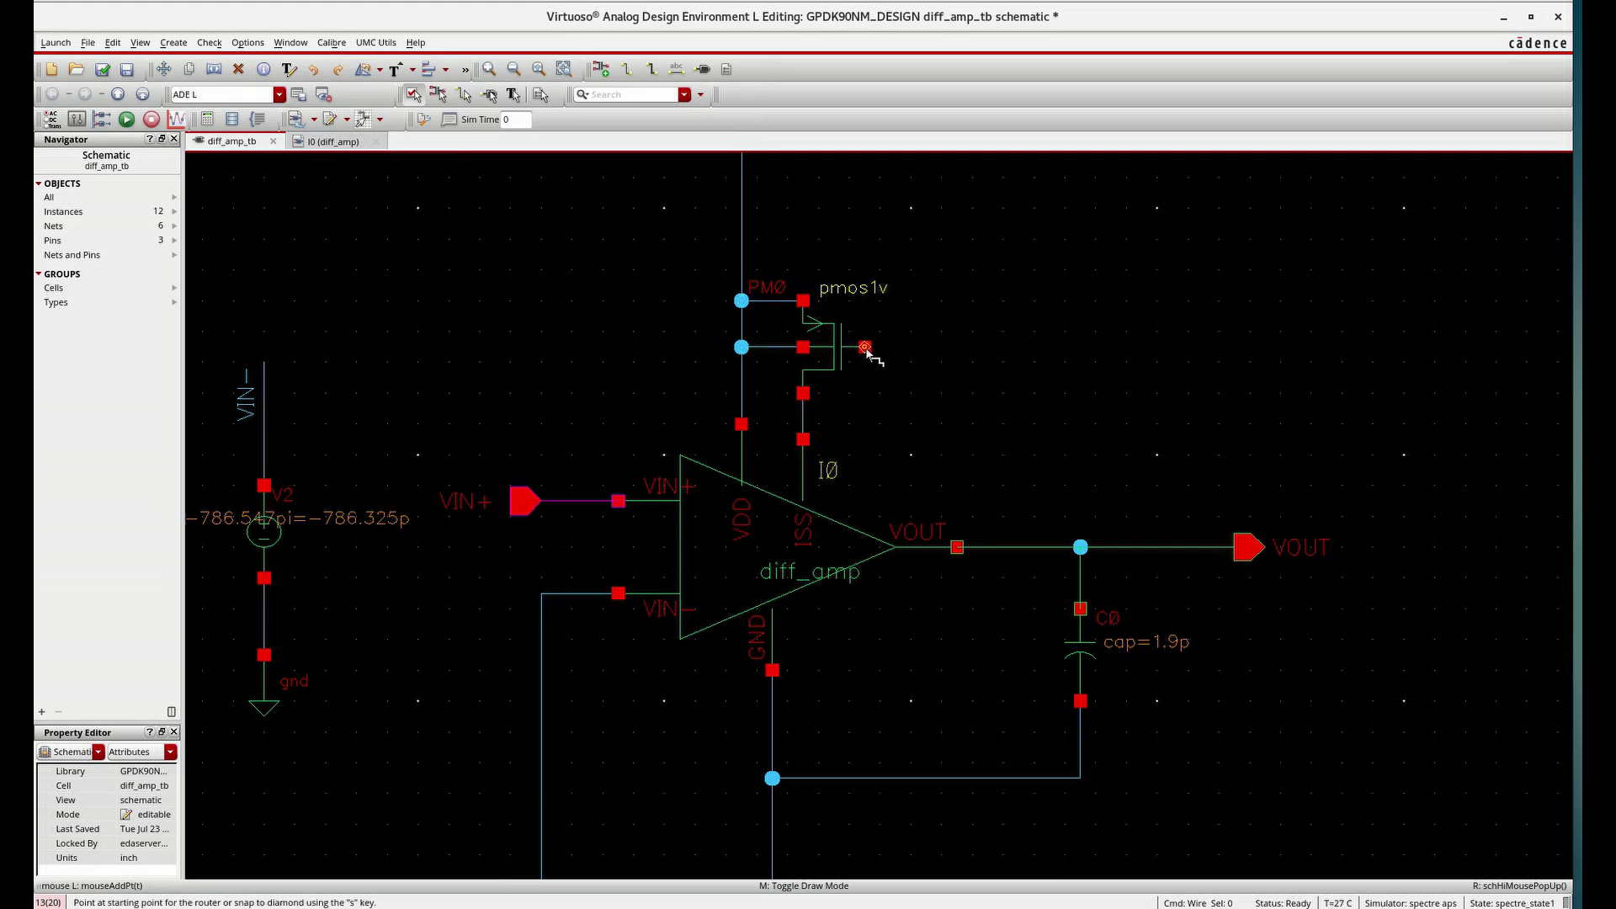
pyautogui.click(865, 347)
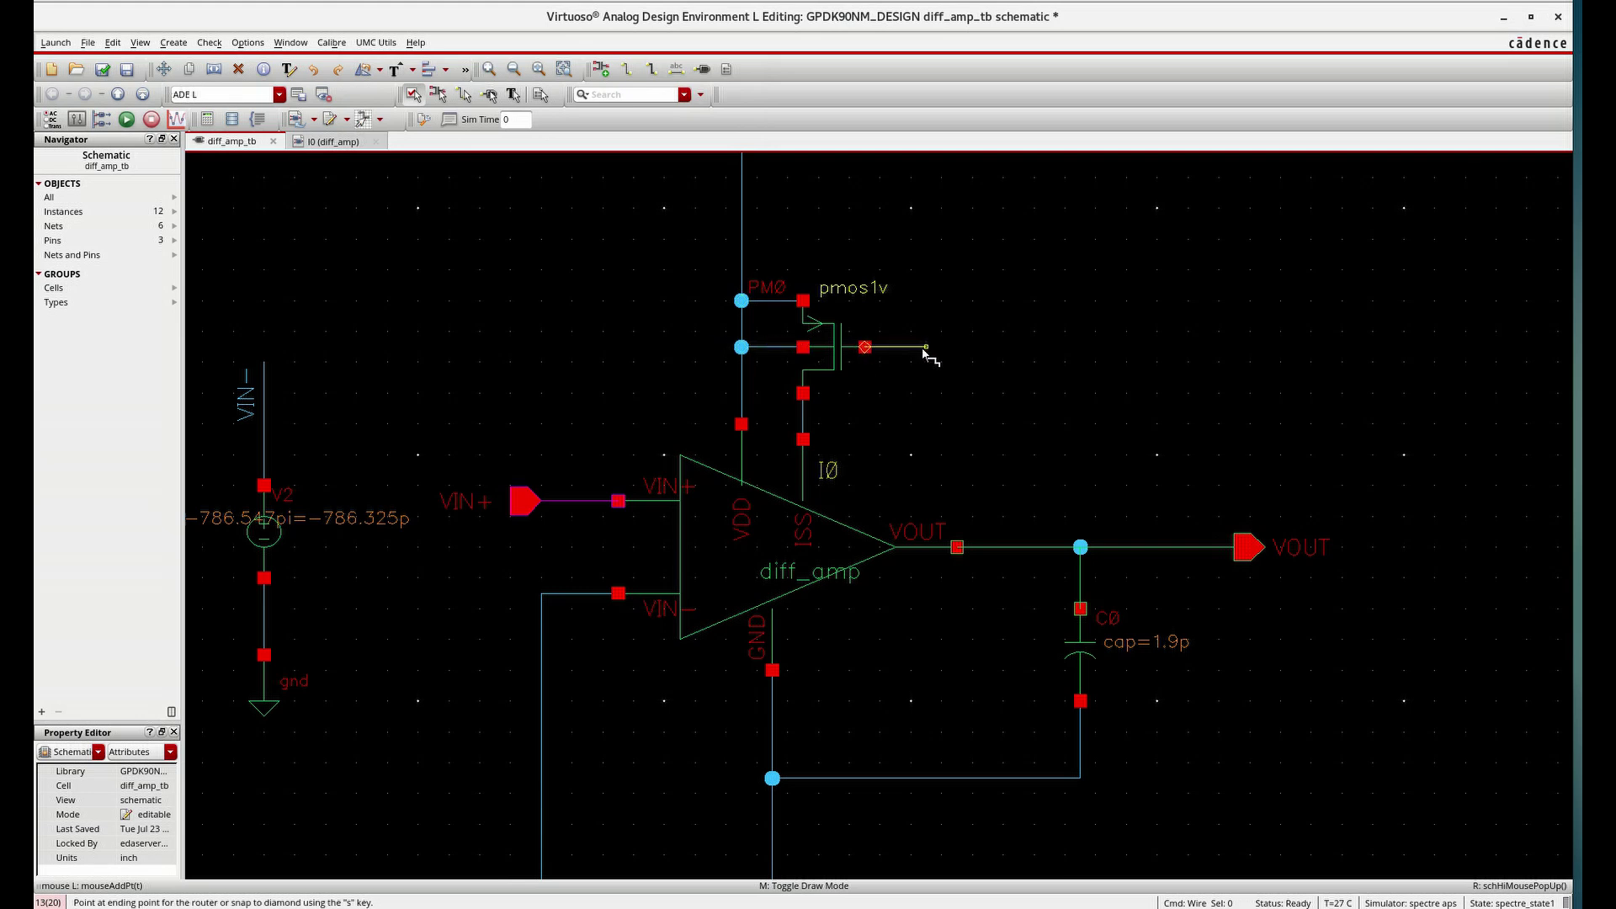
pyautogui.click(803, 409)
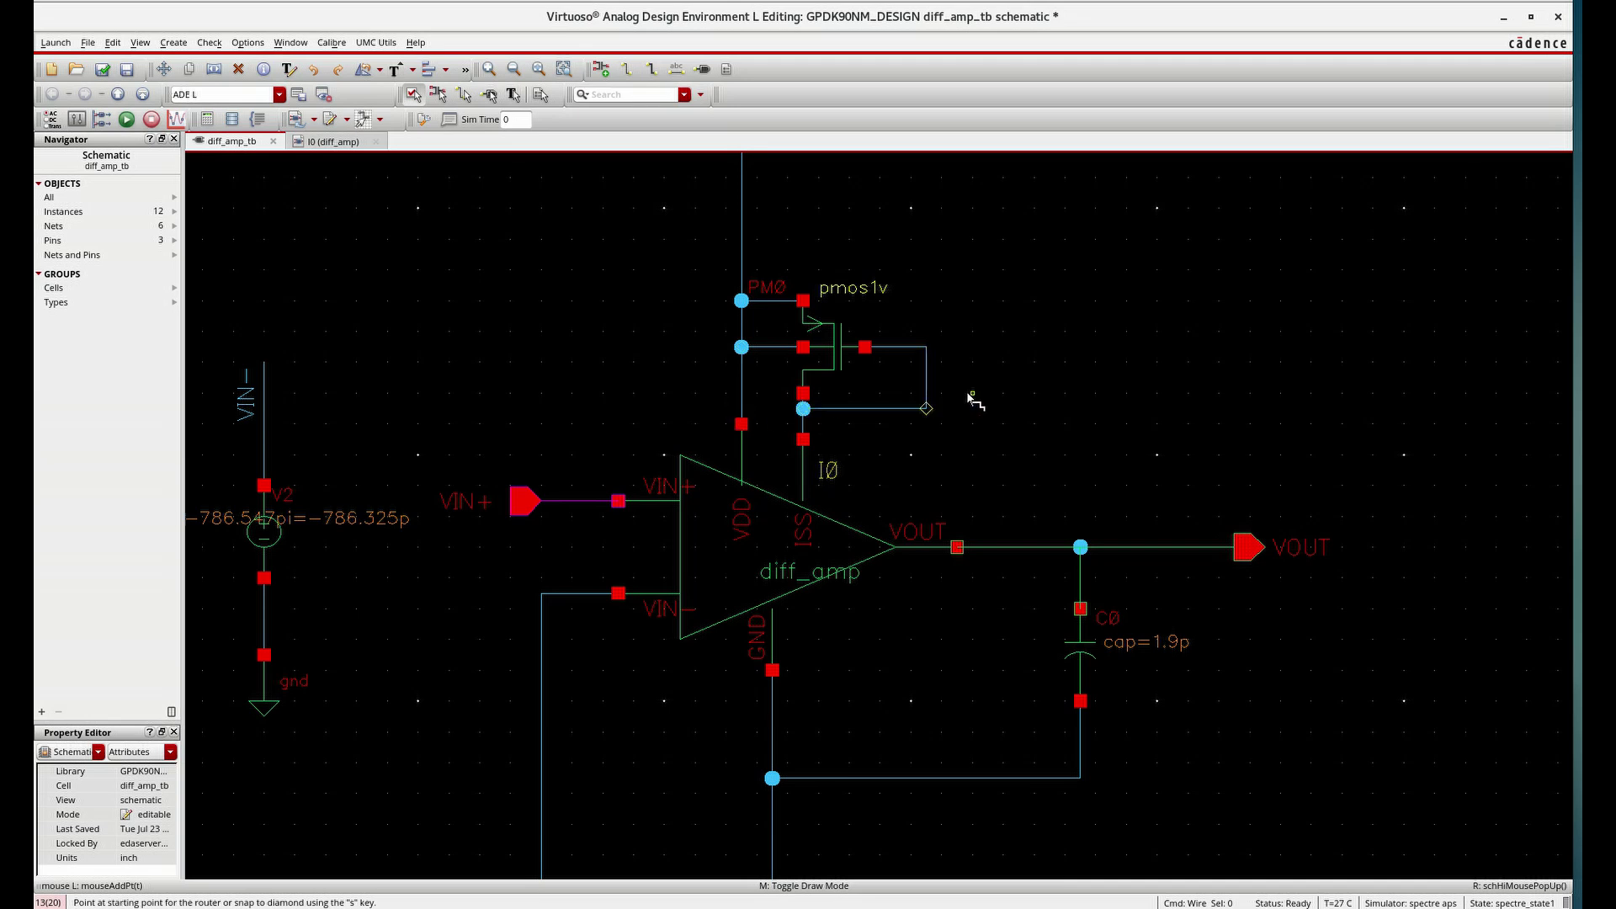
pyautogui.press('Escape')
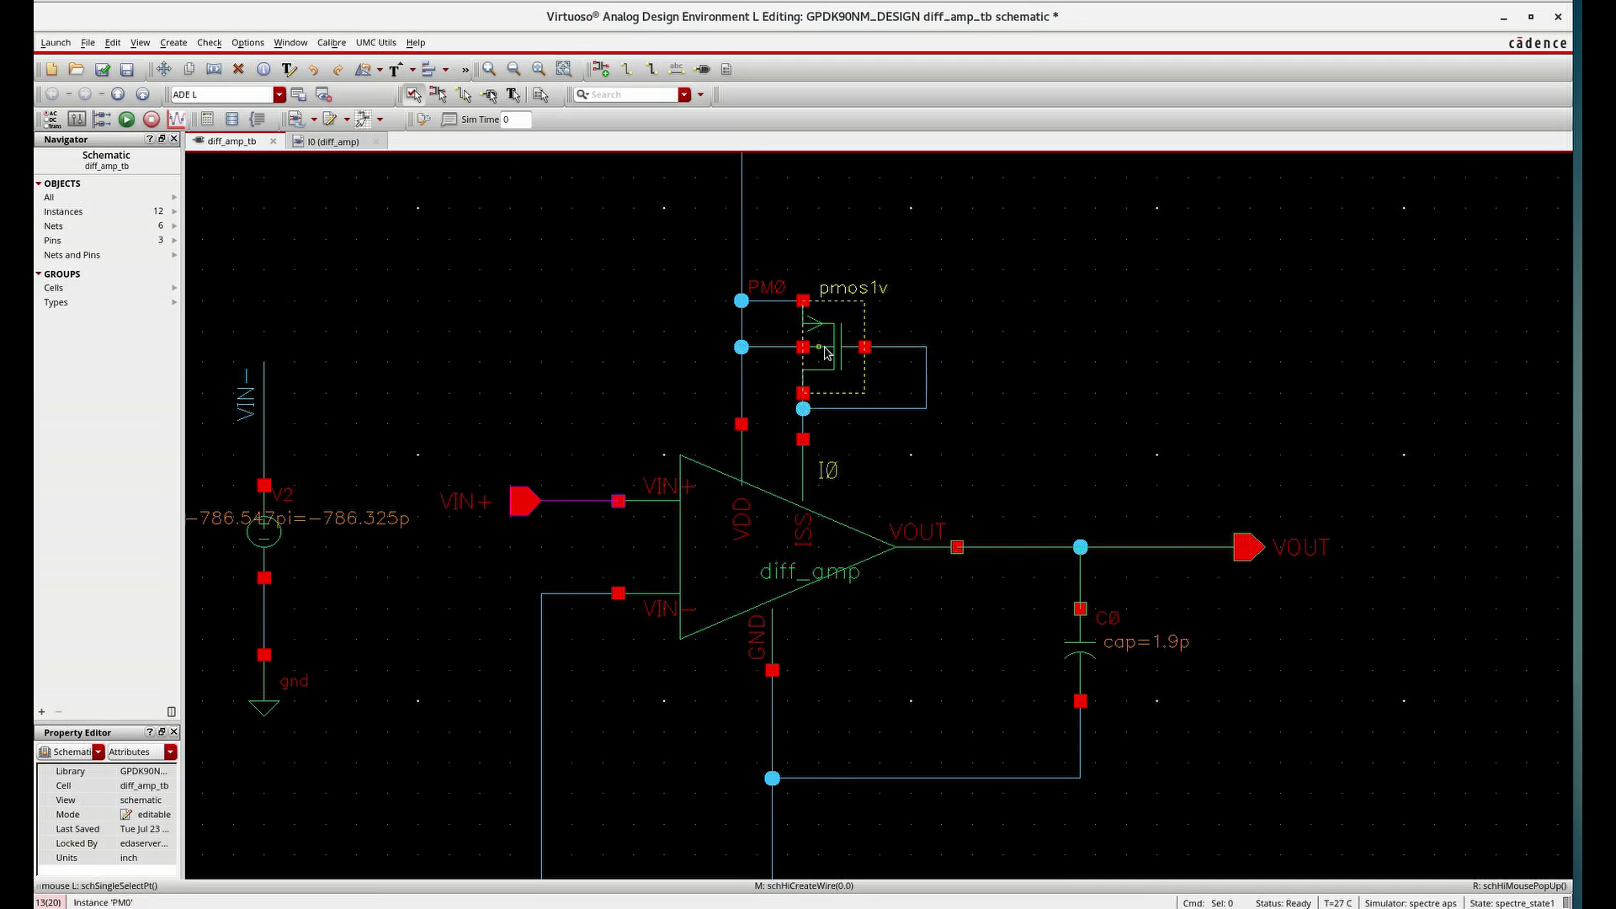
# Step: Change PM0's length from 100n to 1u and total width from 120n to 2u, and apply
pyautogui.click(824, 349)
pyautogui.press('q')
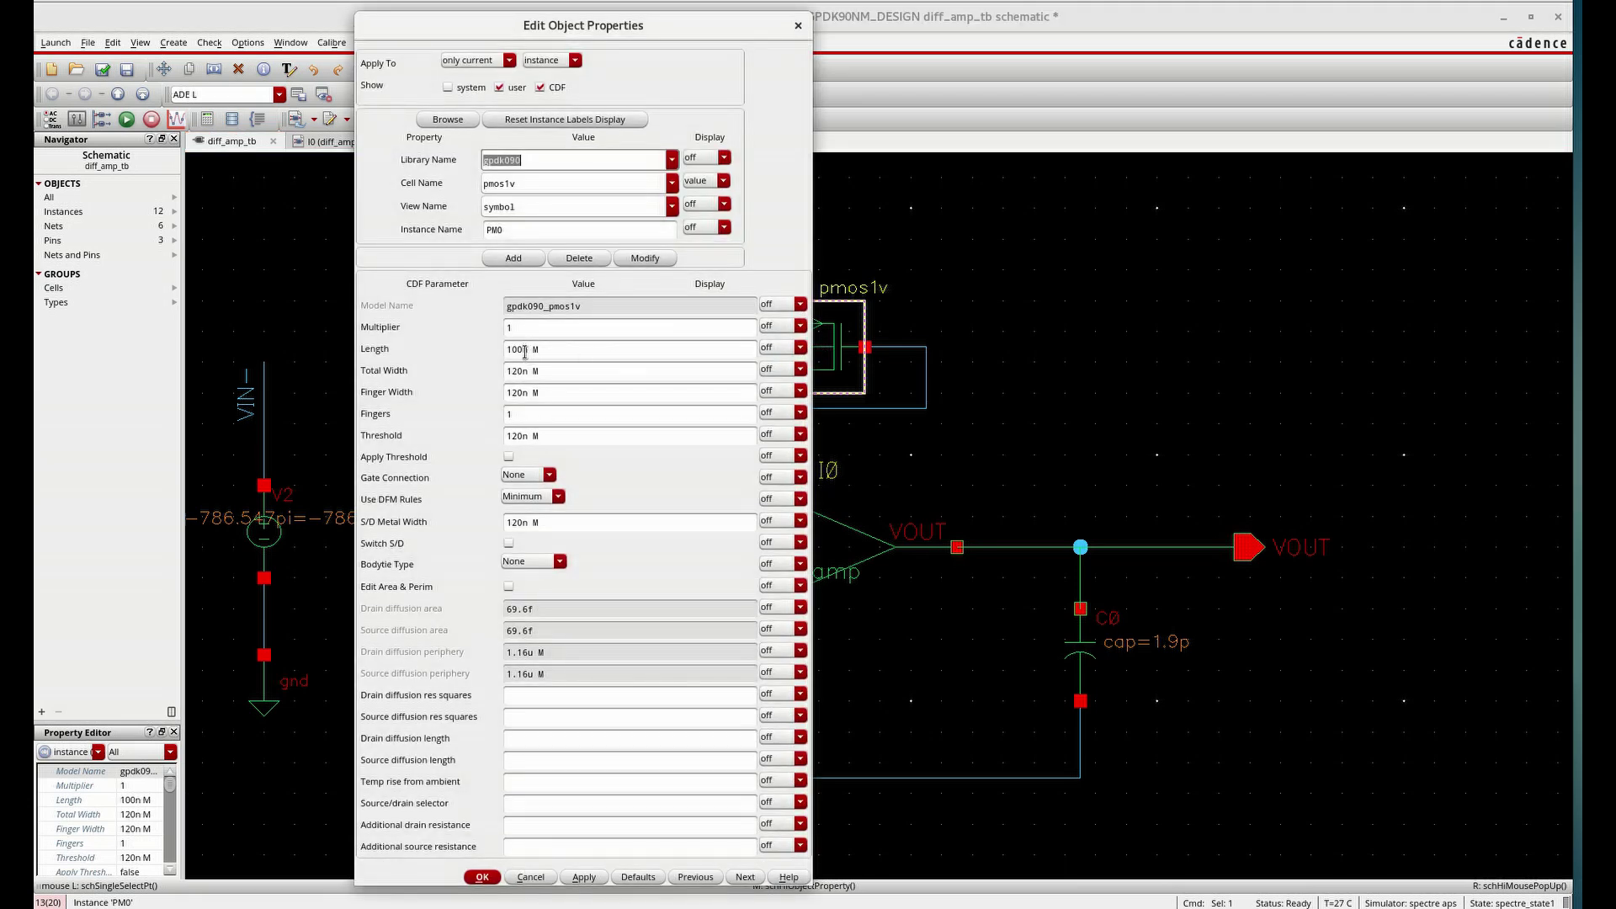
pyautogui.moveTo(528, 353); pyautogui.dragTo(496, 351)
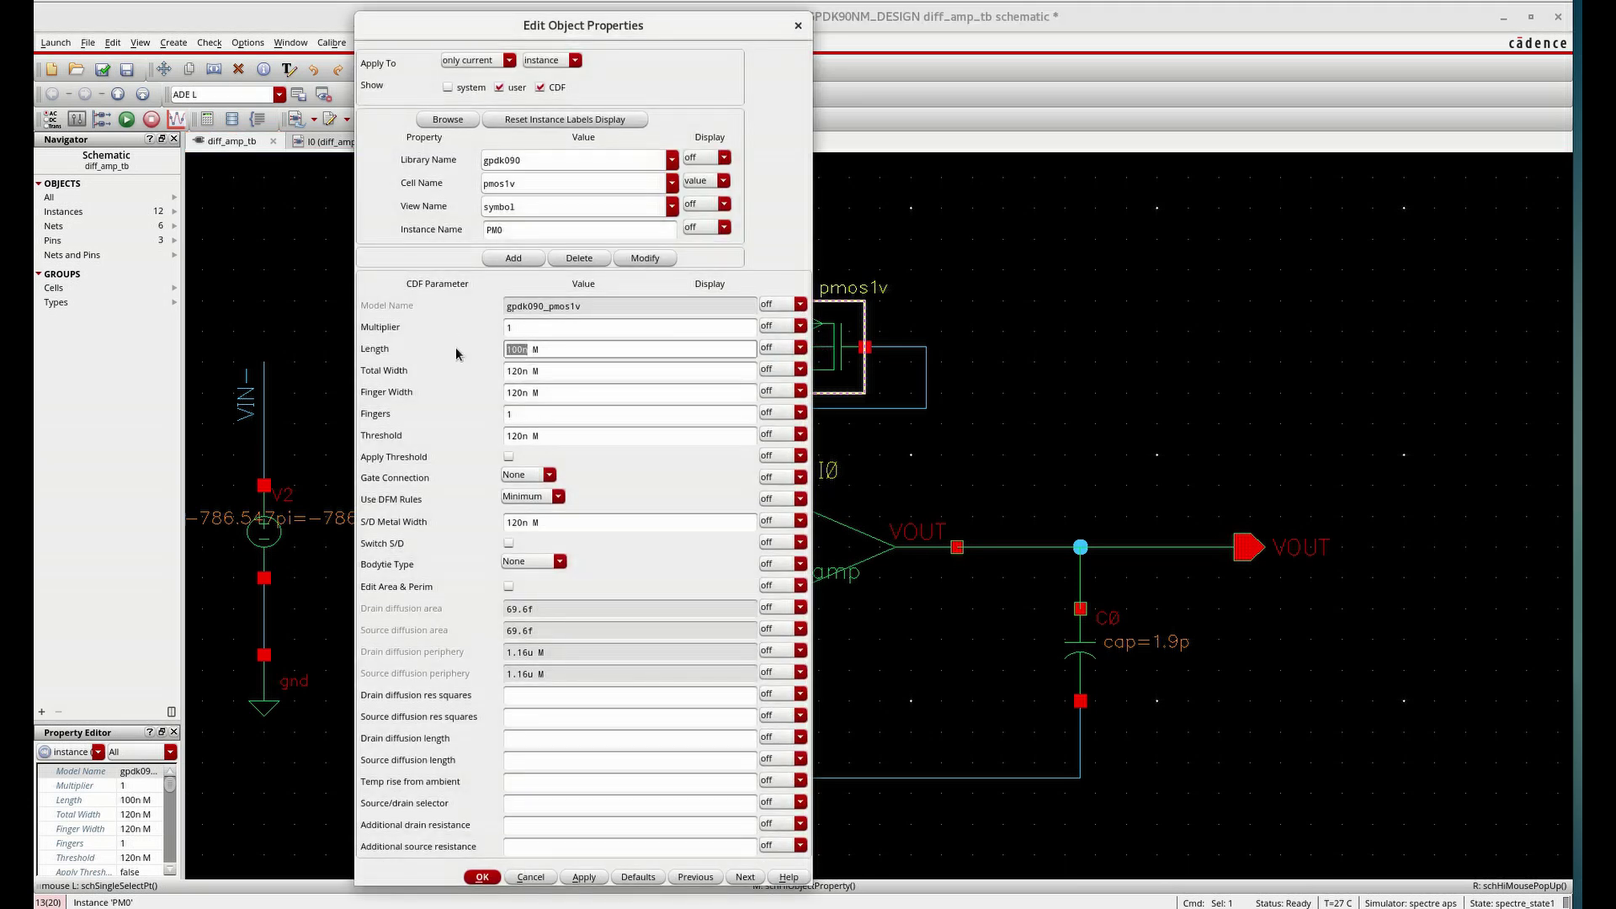
pyautogui.write('1u')
pyautogui.click(589, 377)
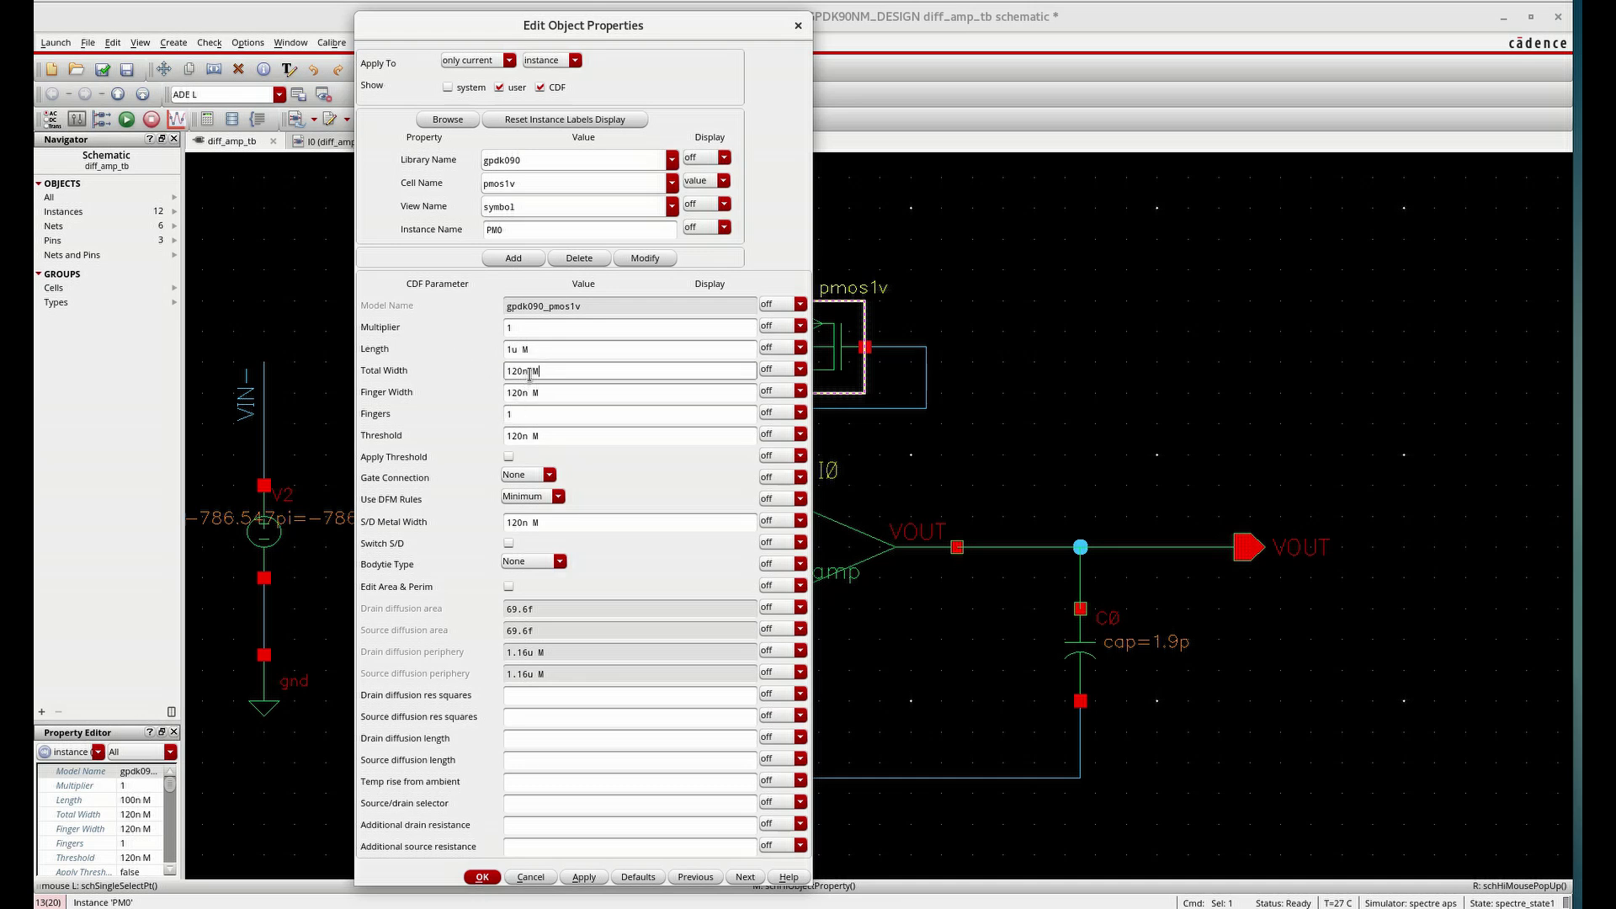
pyautogui.moveTo(529, 374); pyautogui.dragTo(425, 367)
pyautogui.write('2u')
pyautogui.click(586, 876)
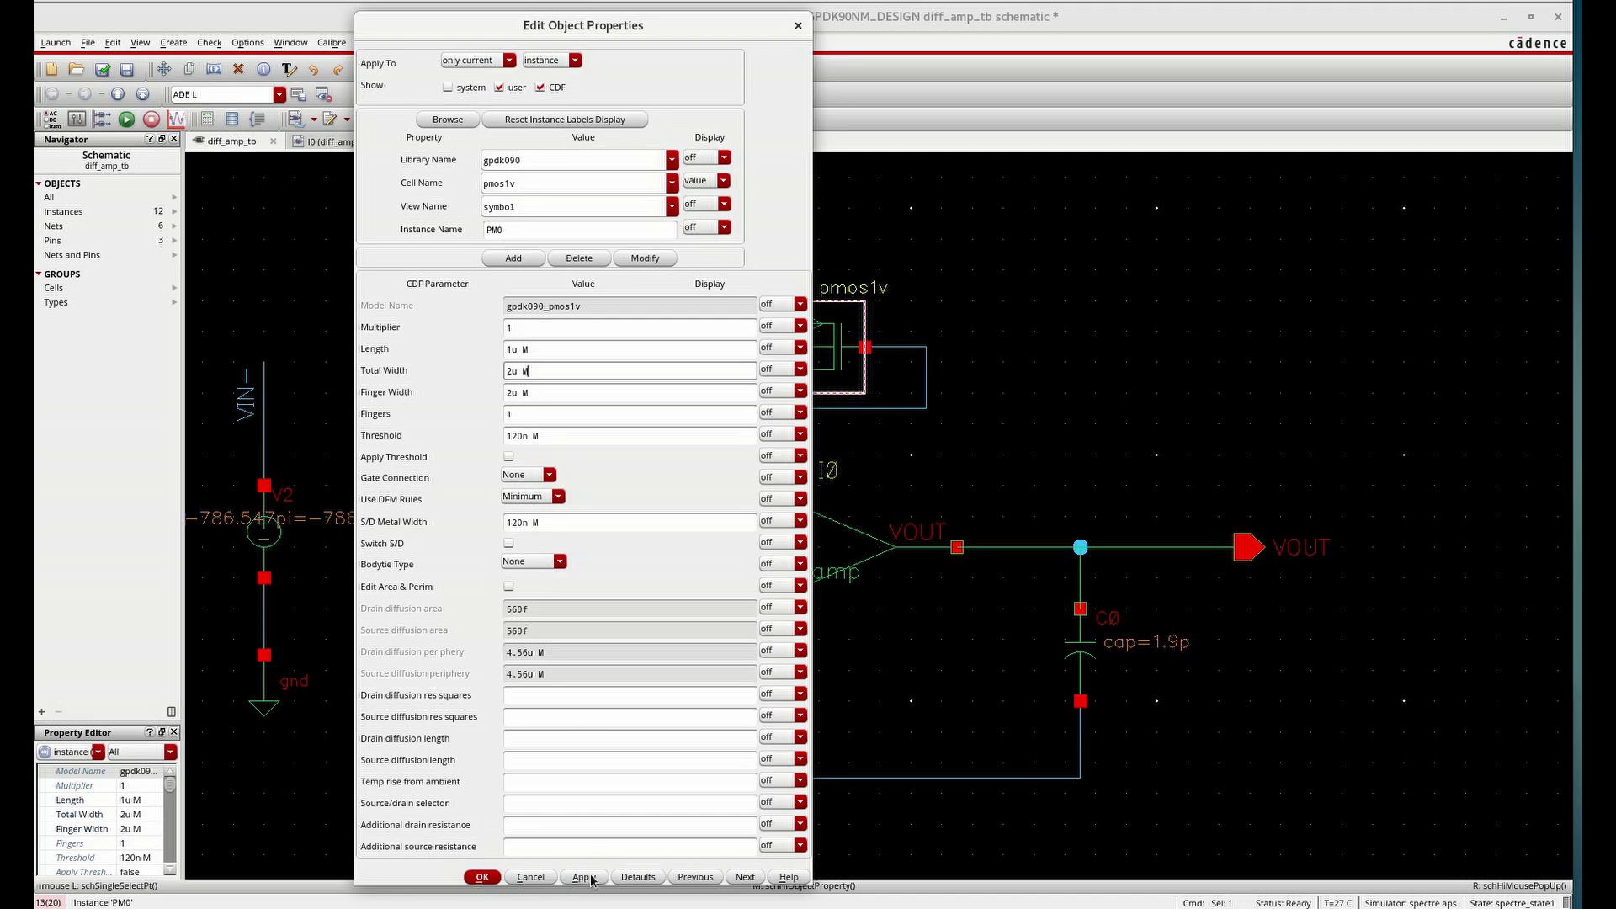
pyautogui.click(482, 878)
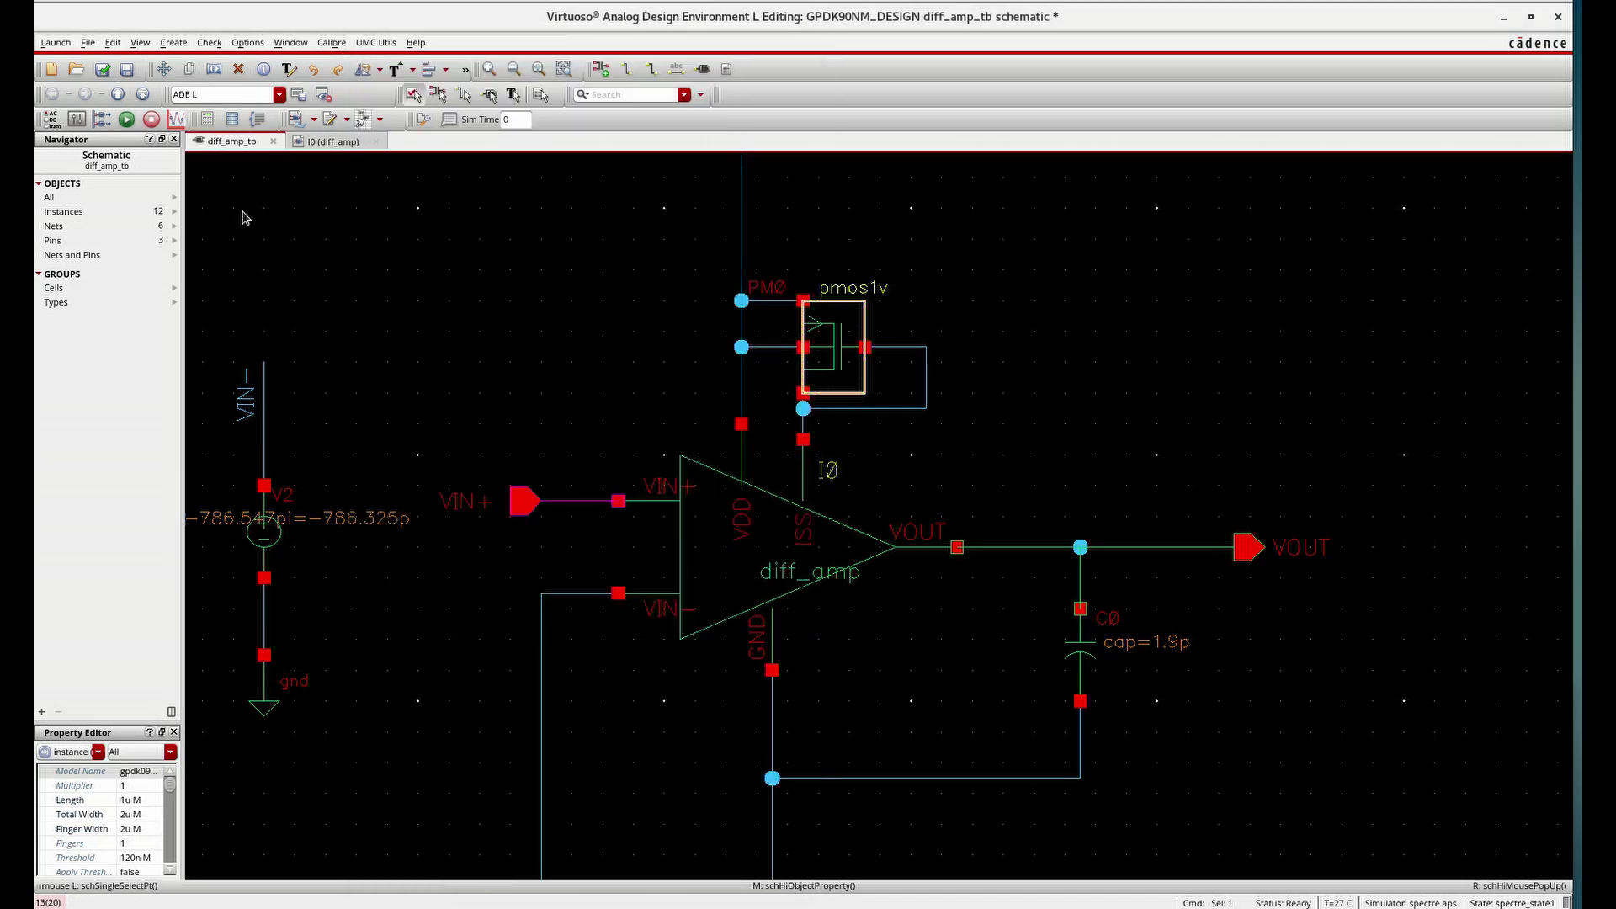
# Step: Check, save and simulate, showing PM0 at id ≈ -36.67u with vgs=vds ≈ -723.8m
pyautogui.click(102, 69)
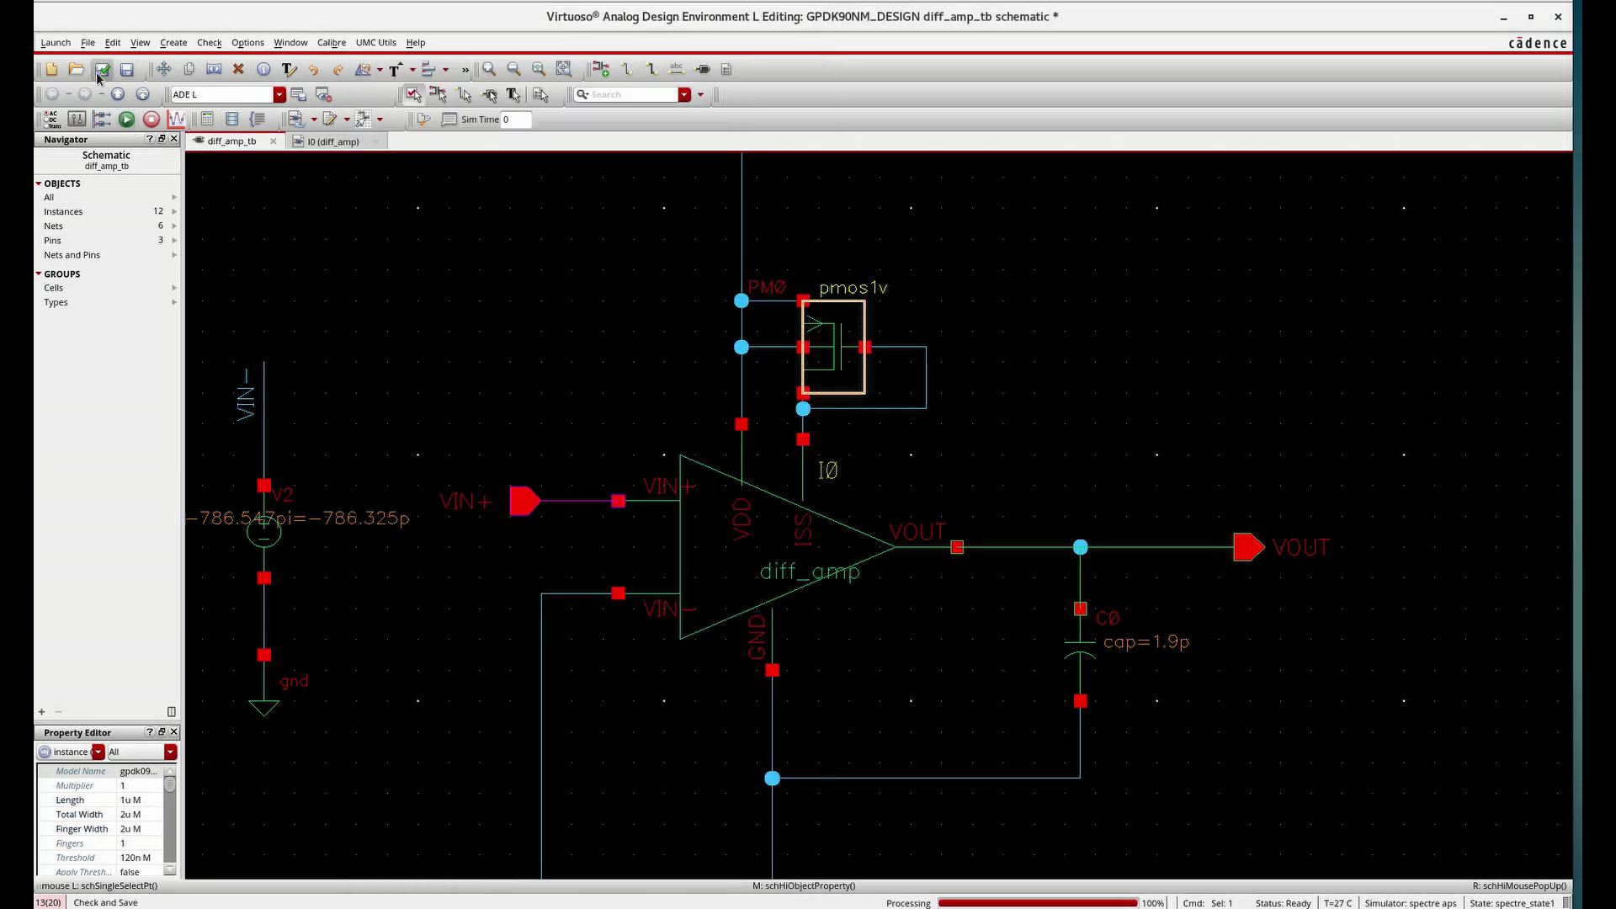
pyautogui.click(127, 120)
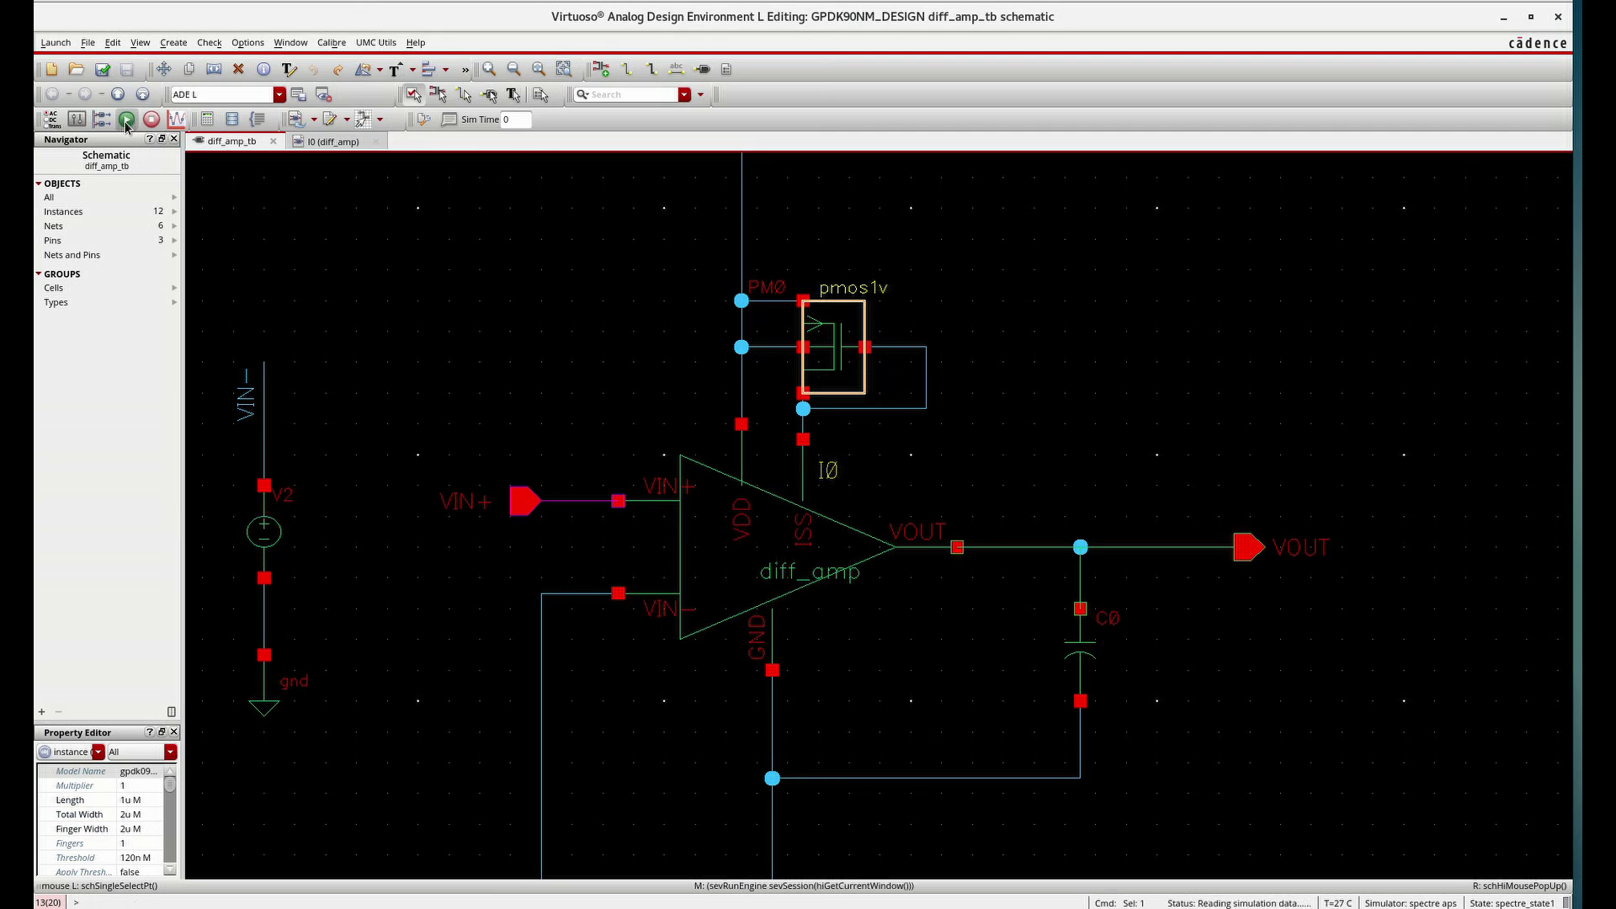
pyautogui.click(980, 118)
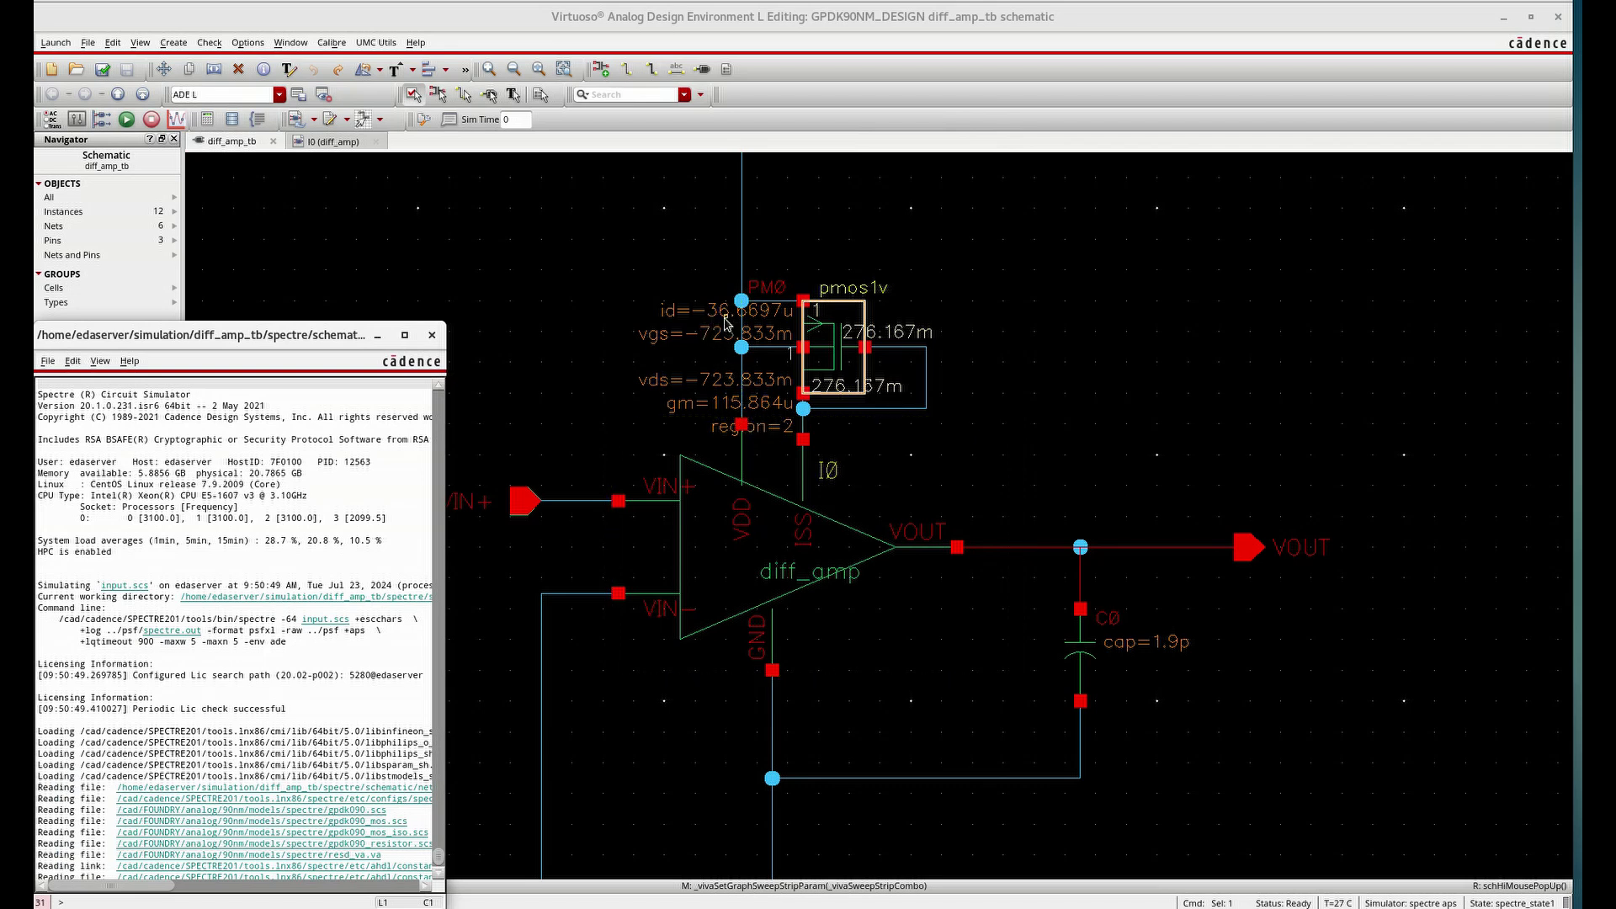
pyautogui.click(816, 328)
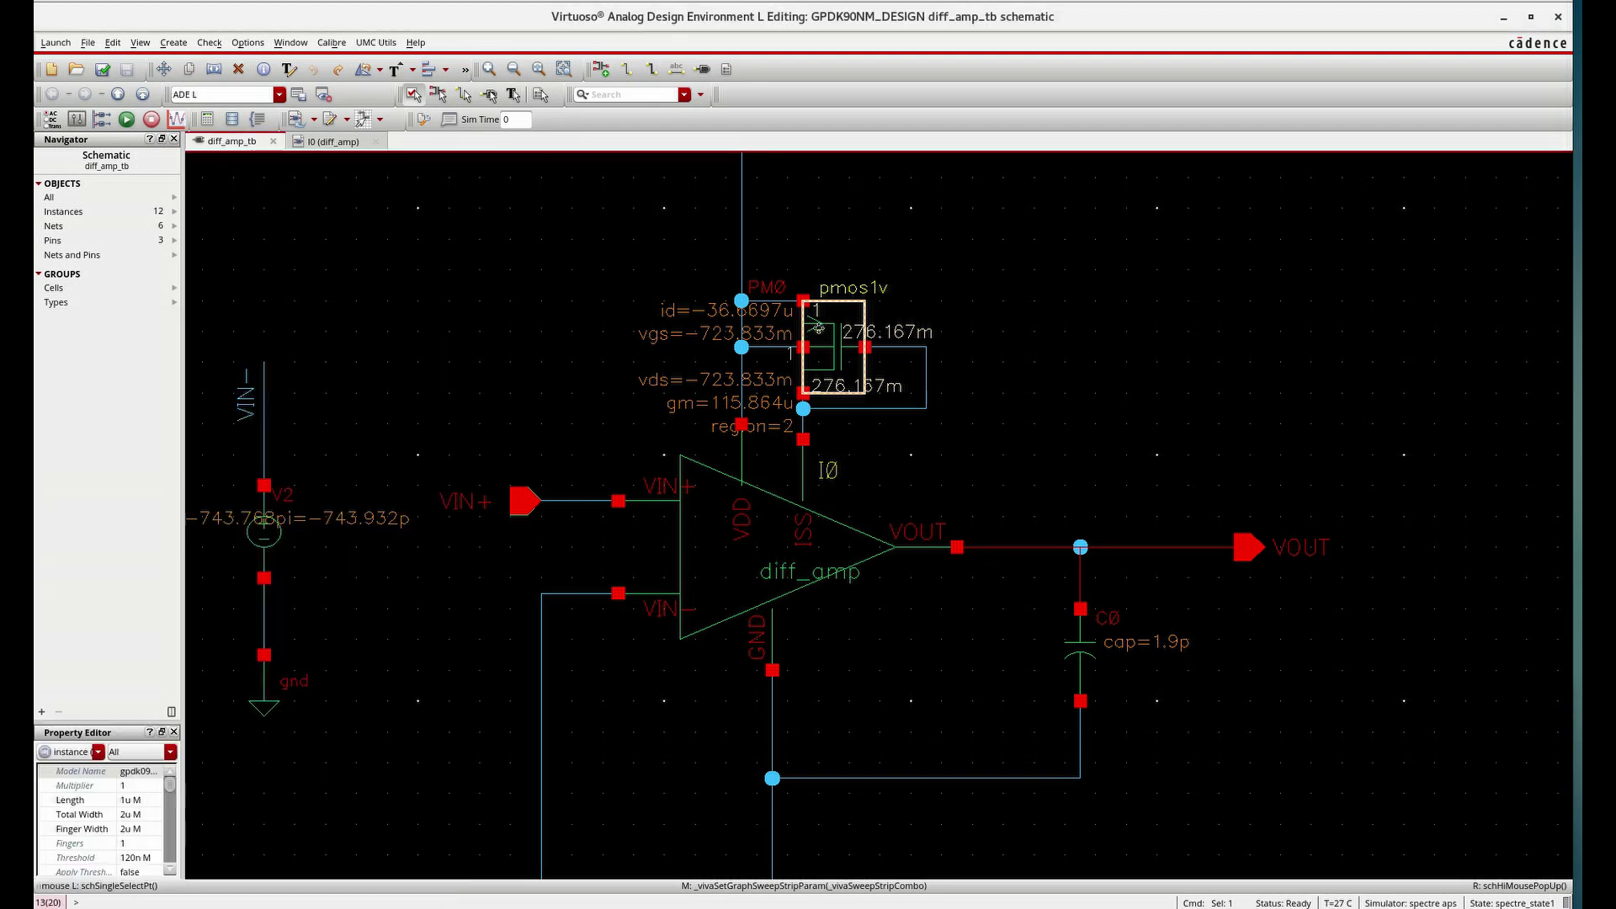
# Step: Set PM0's total width to 2.25u, check and save, and resimulate
pyautogui.doubleClick(846, 366)
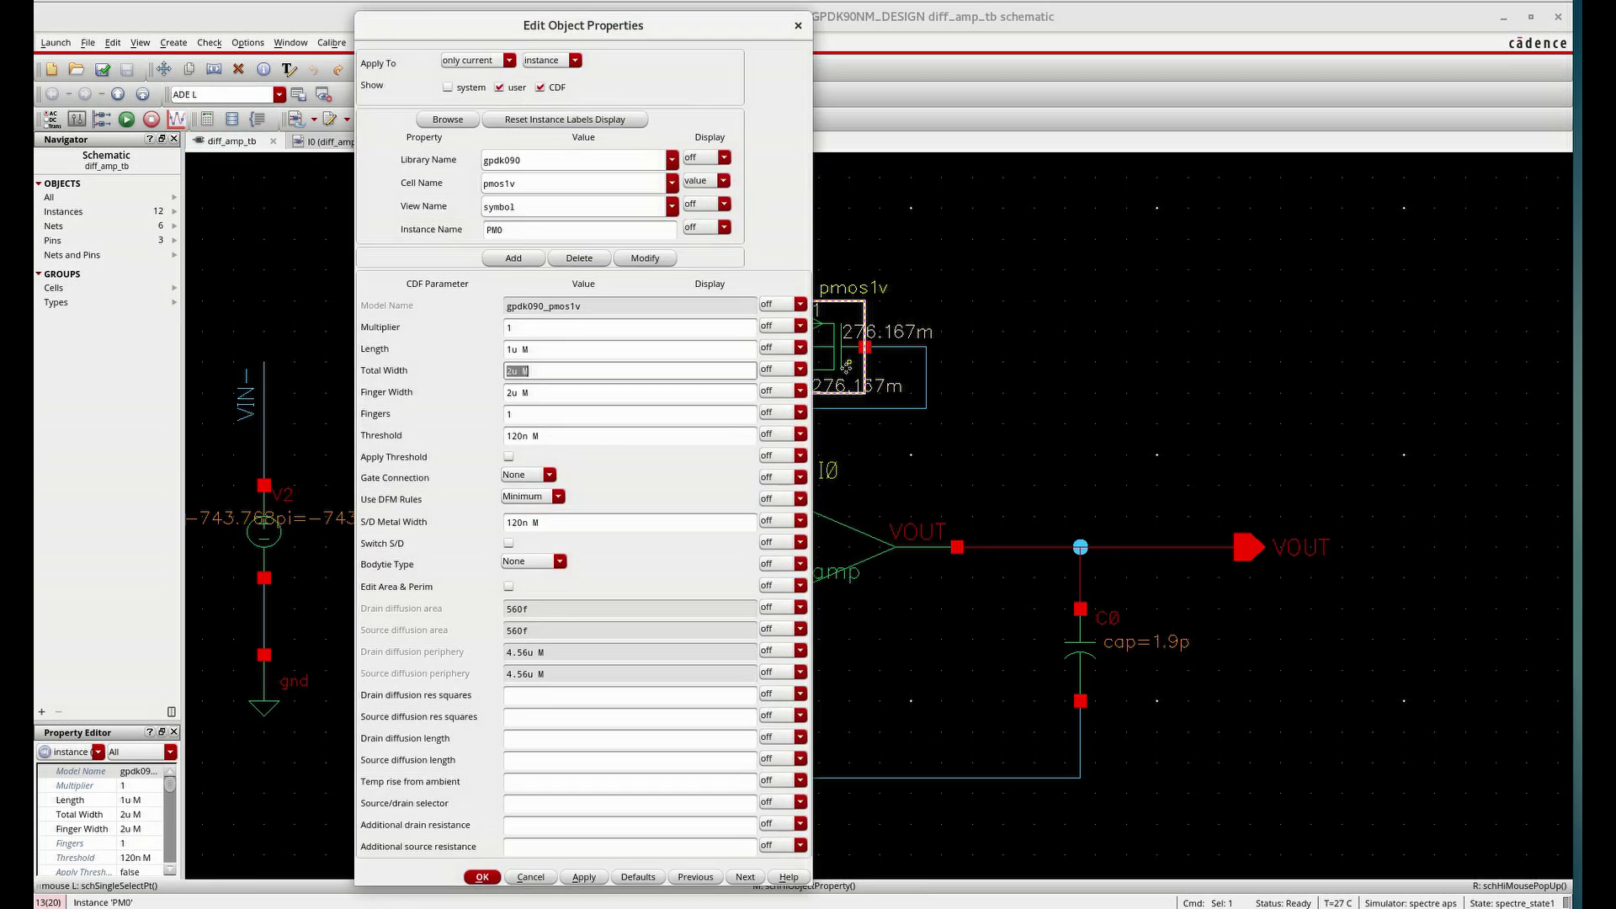
pyautogui.tripleClick(514, 373)
pyautogui.click(512, 371)
pyautogui.click(568, 880)
pyautogui.click(482, 877)
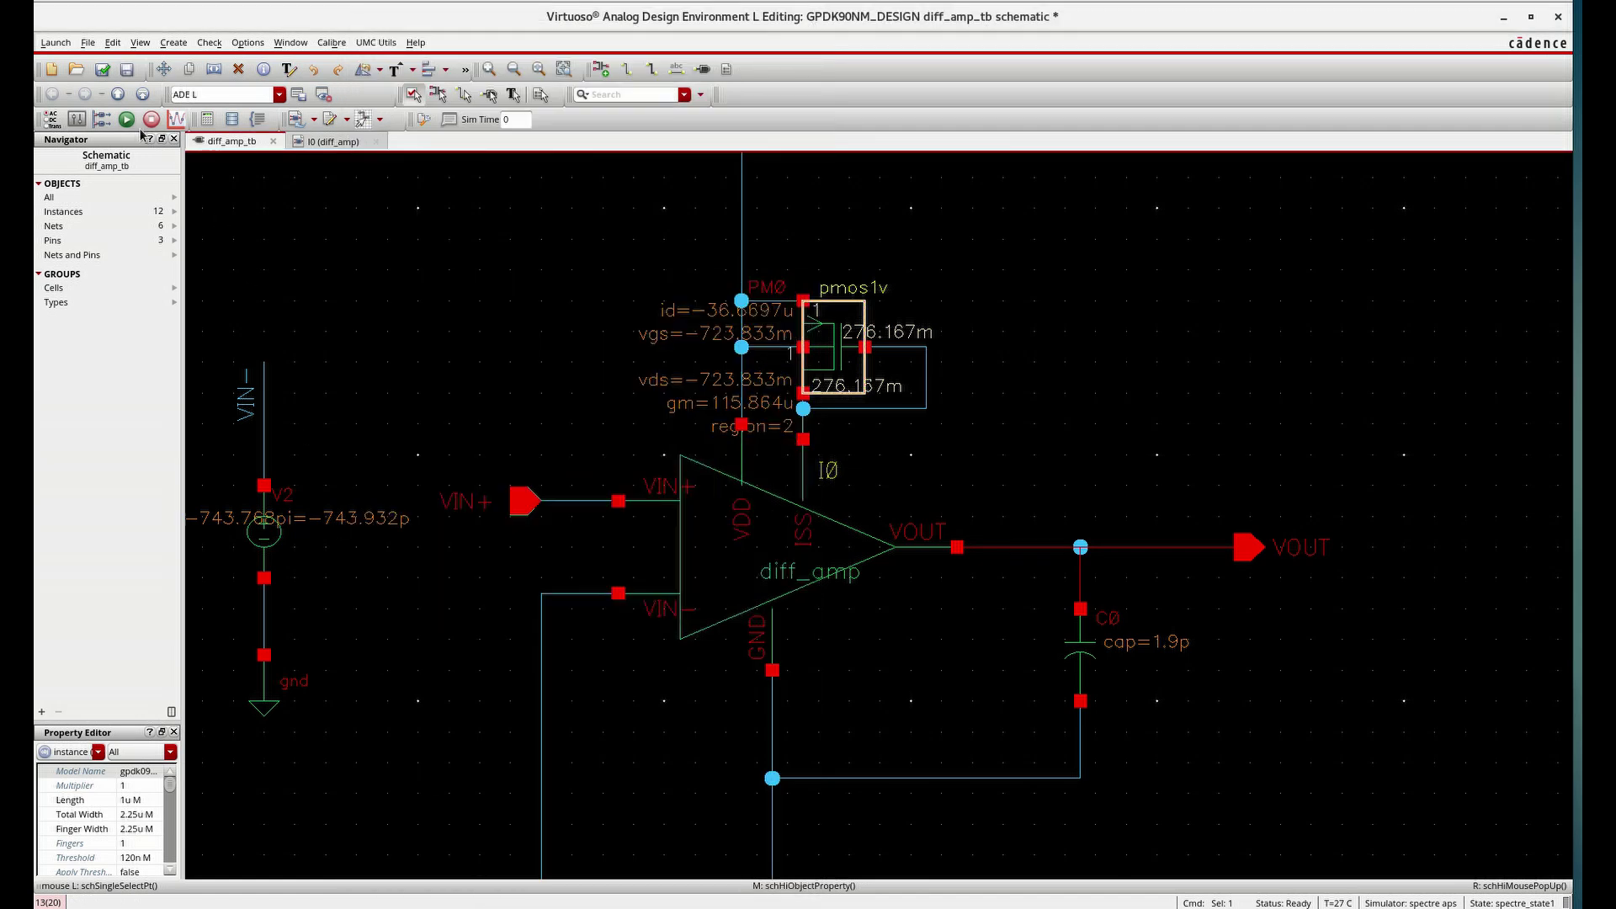
pyautogui.click(102, 70)
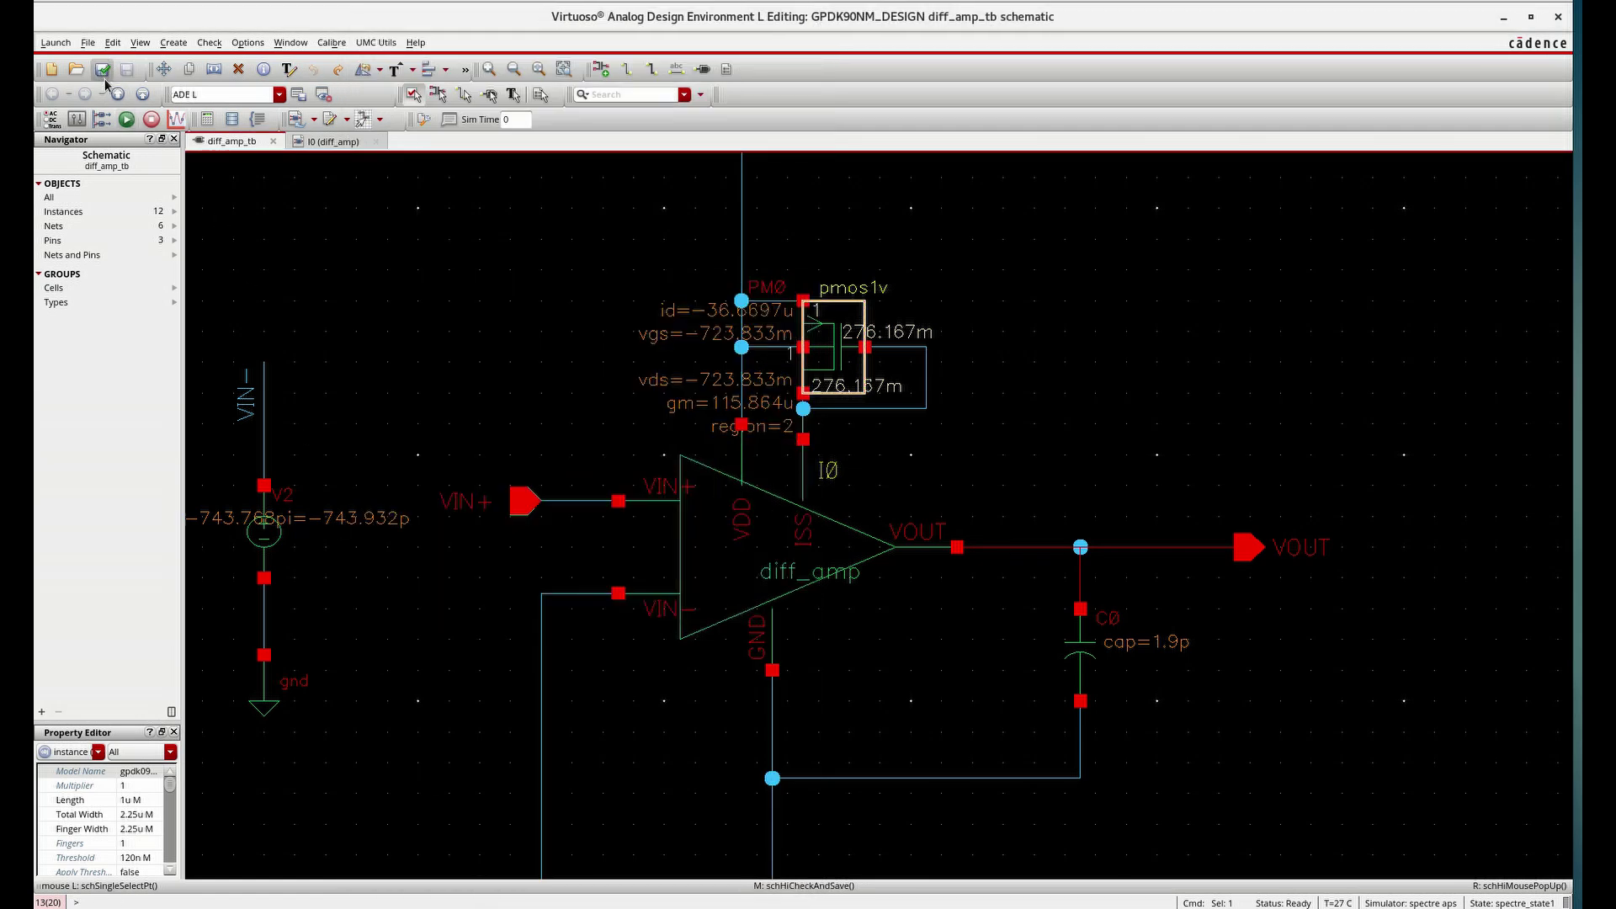
pyautogui.click(127, 120)
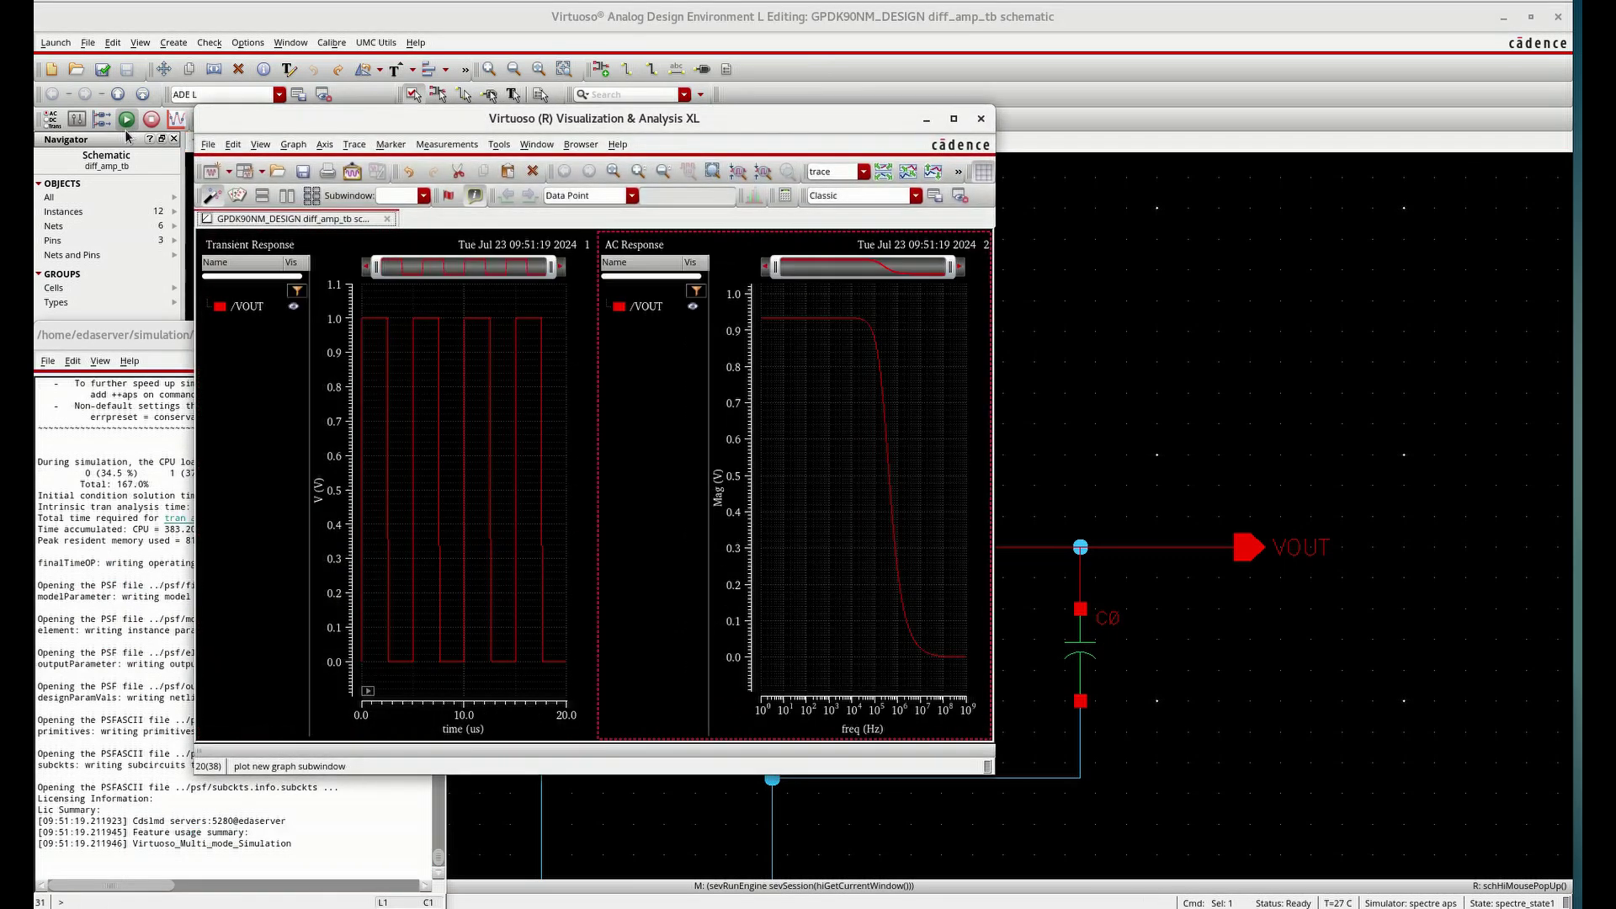
pyautogui.click(933, 124)
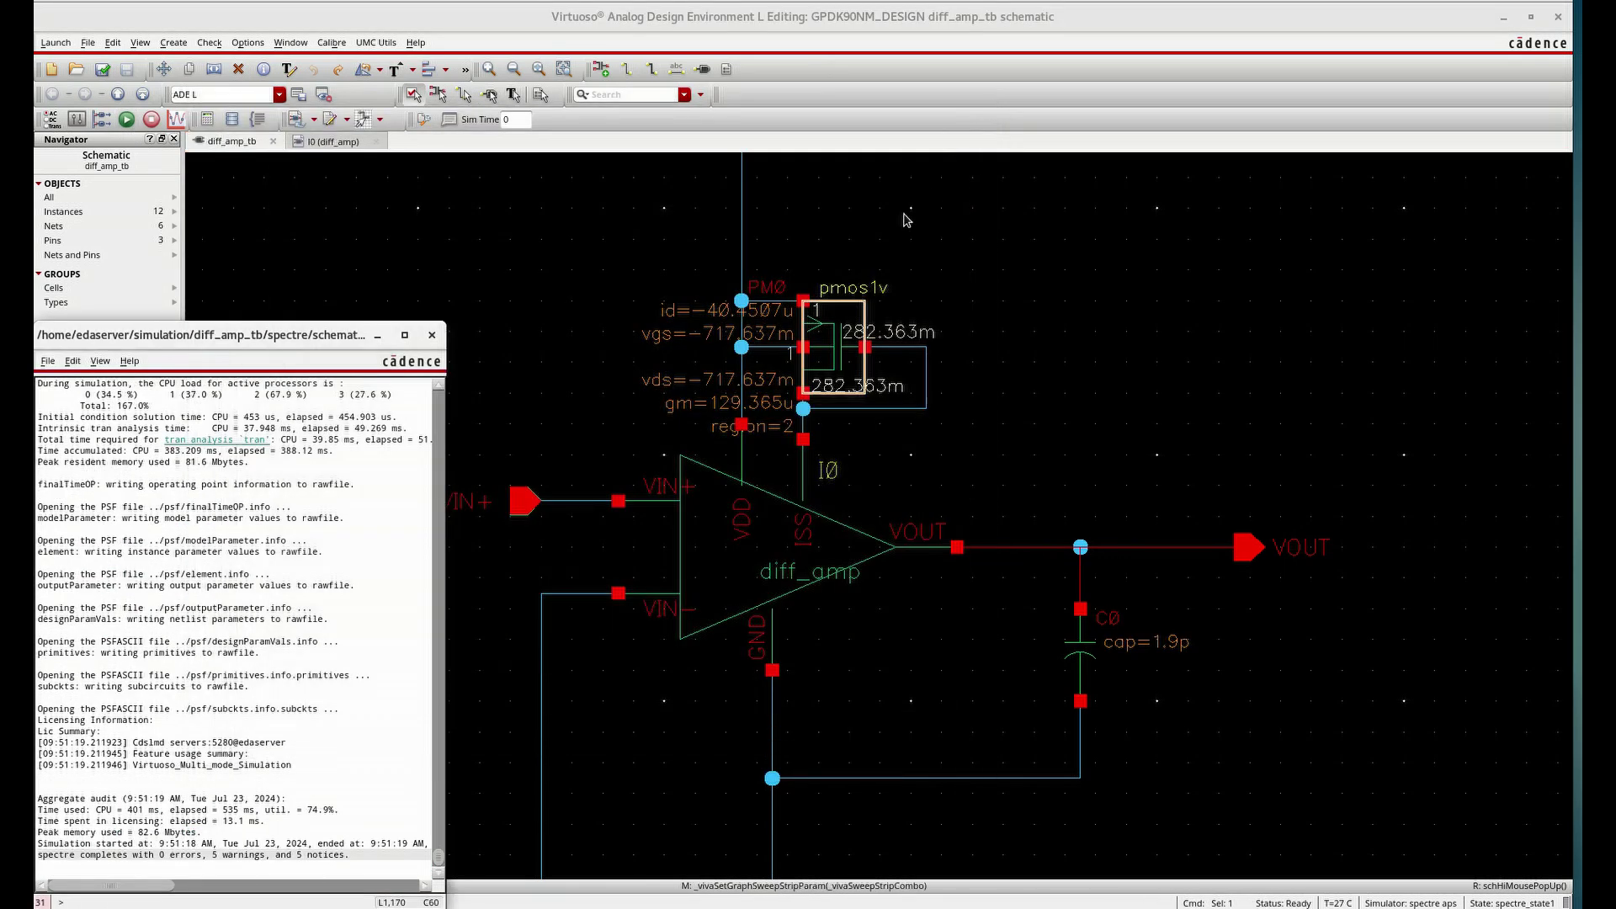
# Step: Set PM0's width to 2.23u, resimulate, and view diff_amp operating points (NM3 ≈ 40.15u)
pyautogui.click(823, 352)
pyautogui.press('q')
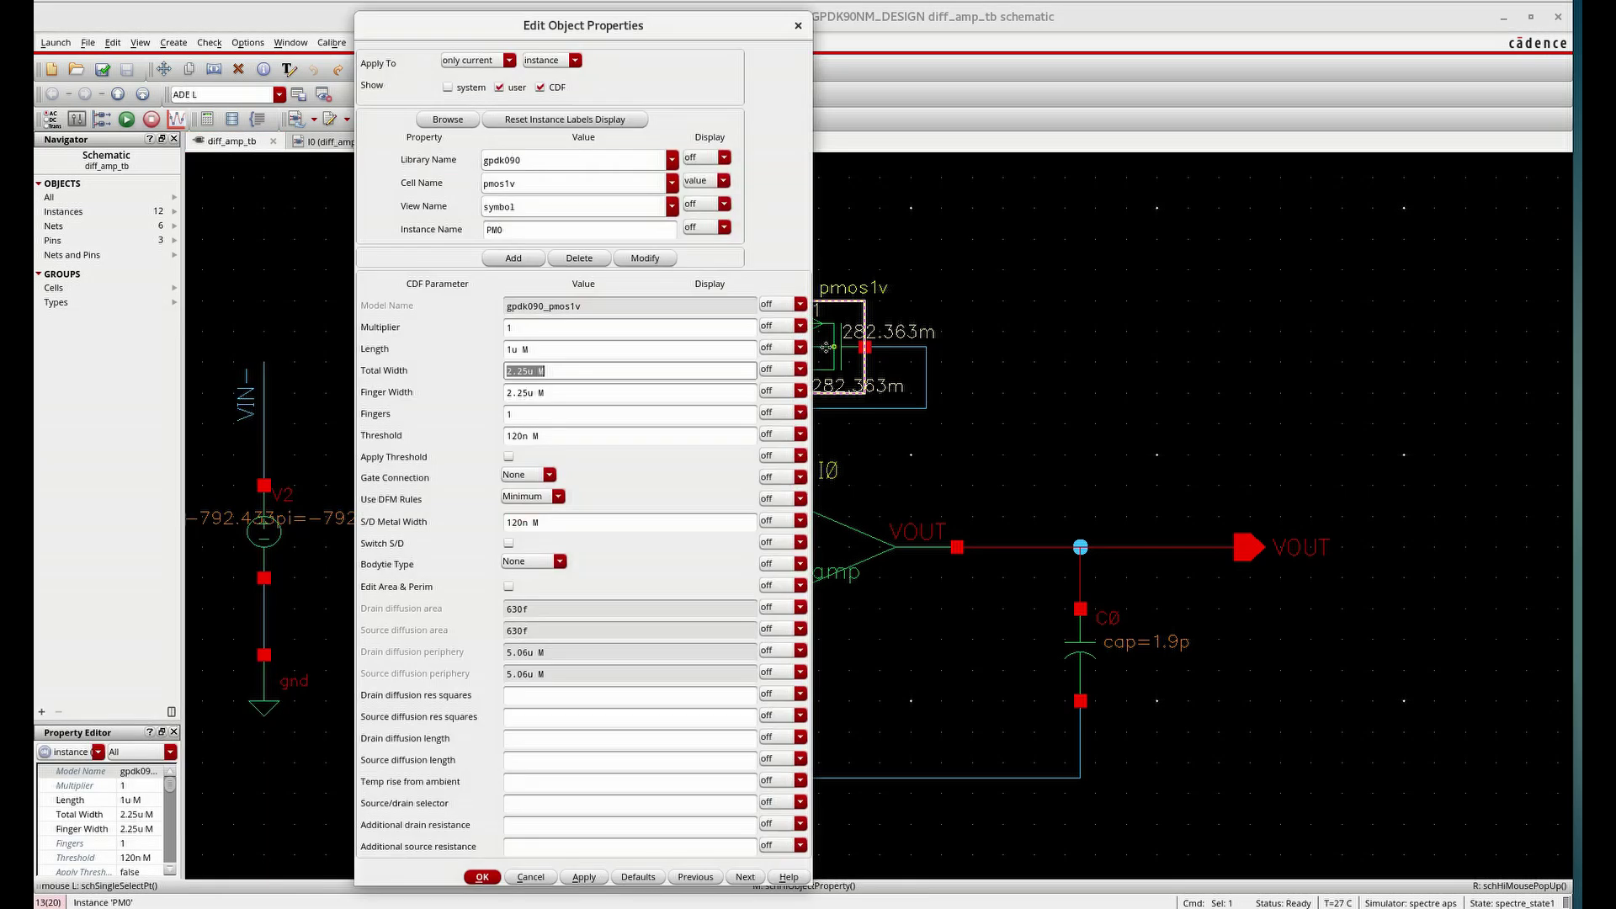
pyautogui.click(524, 377)
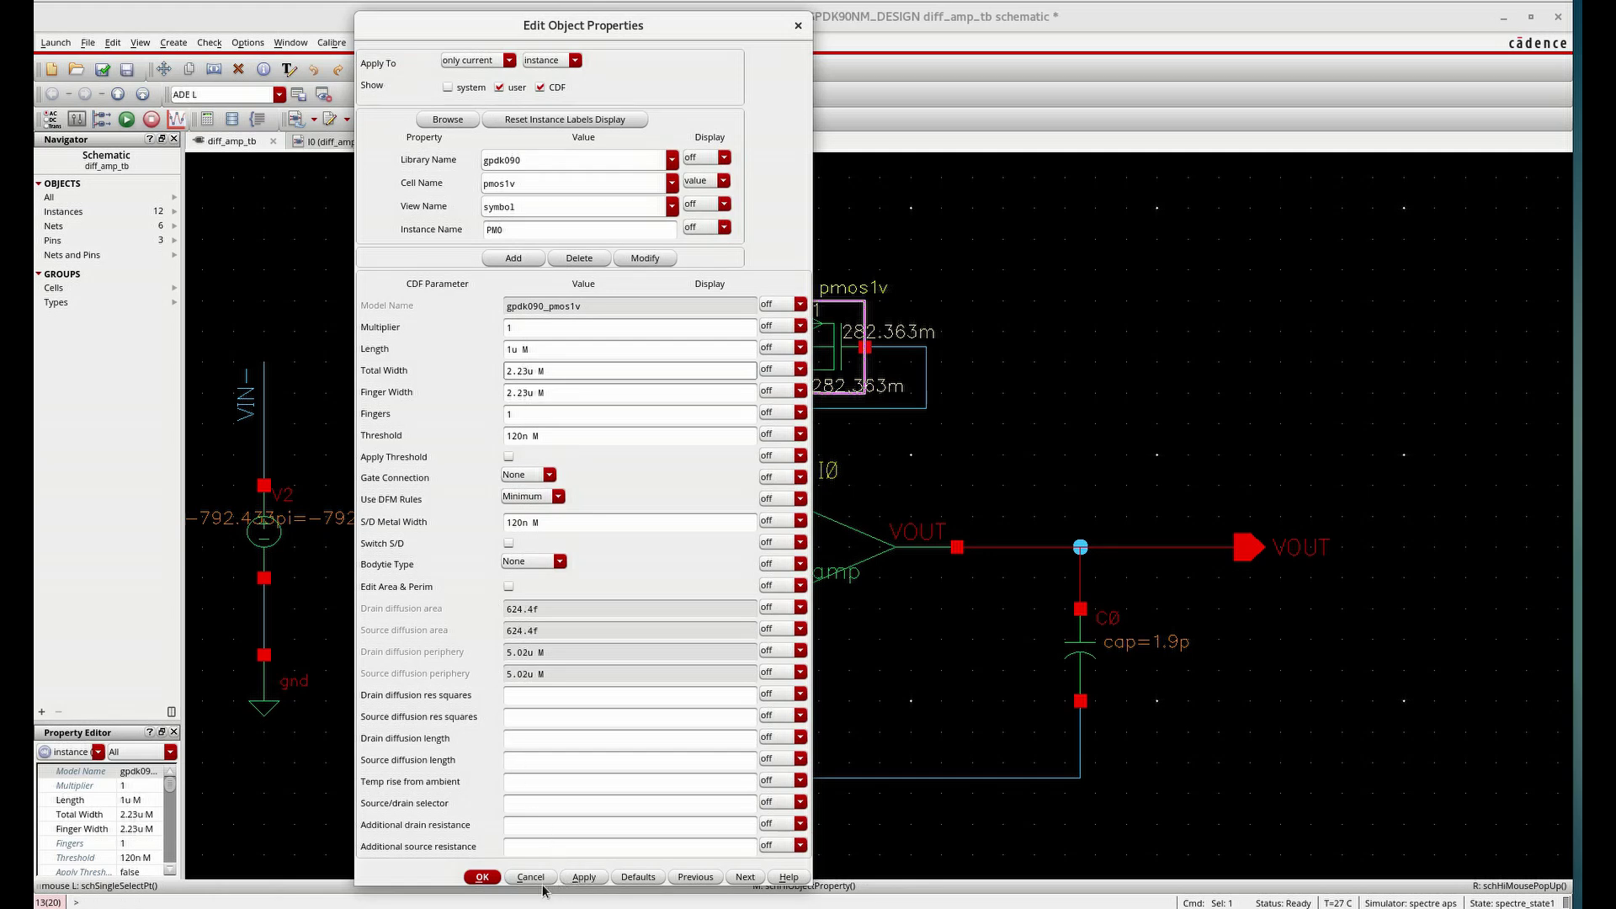
pyautogui.click(495, 878)
pyautogui.click(106, 74)
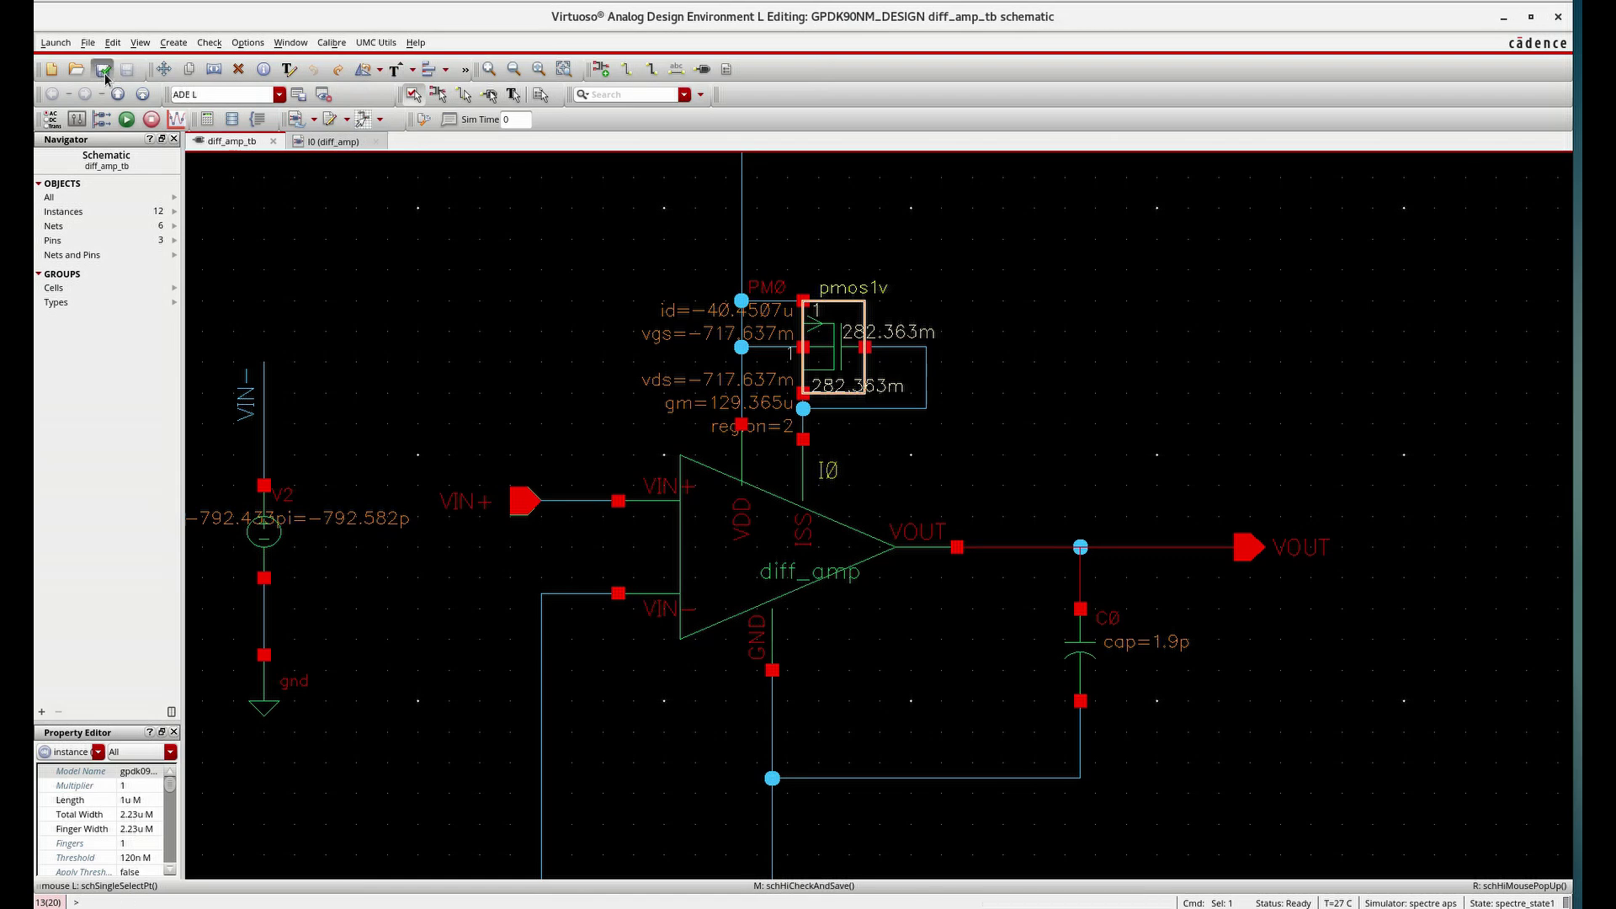
pyautogui.click(127, 121)
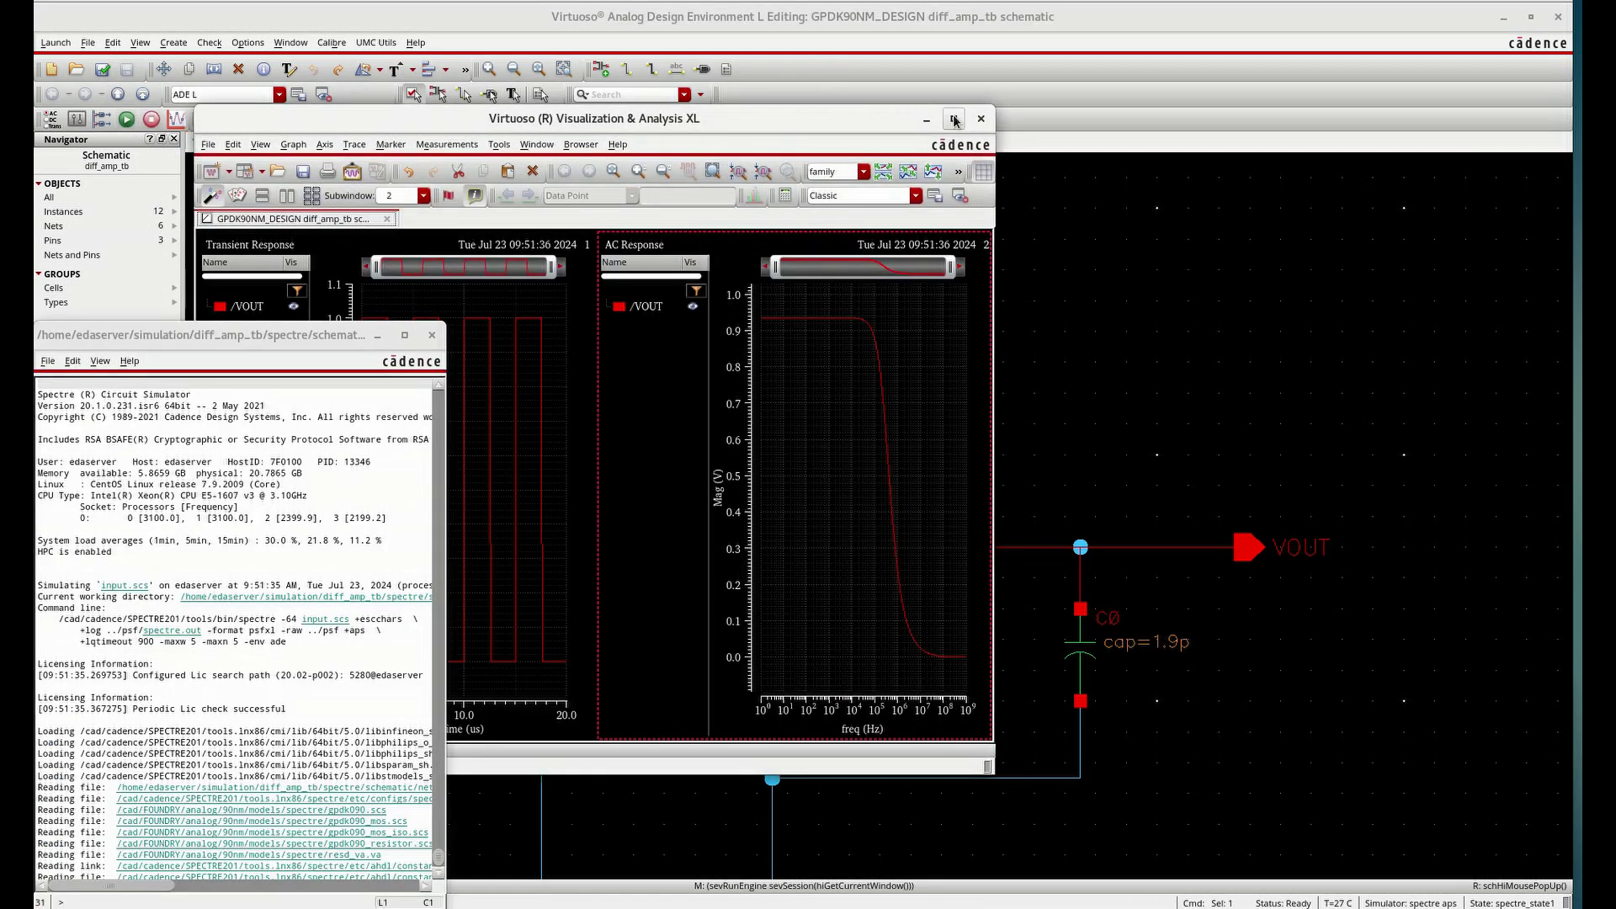
pyautogui.click(981, 119)
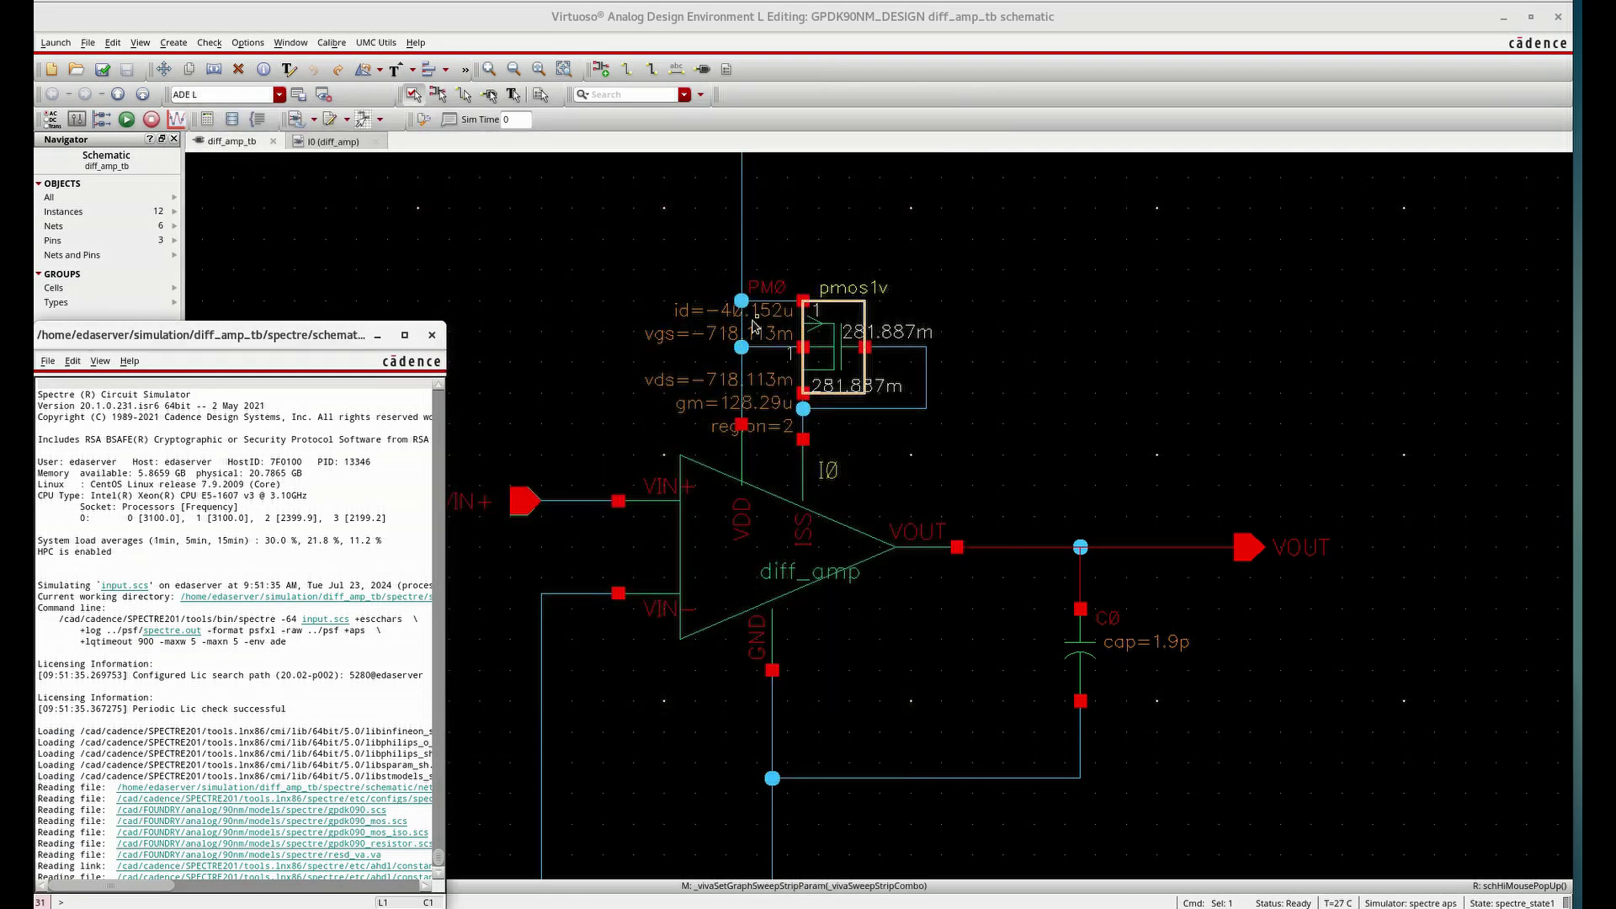
pyautogui.click(567, 266)
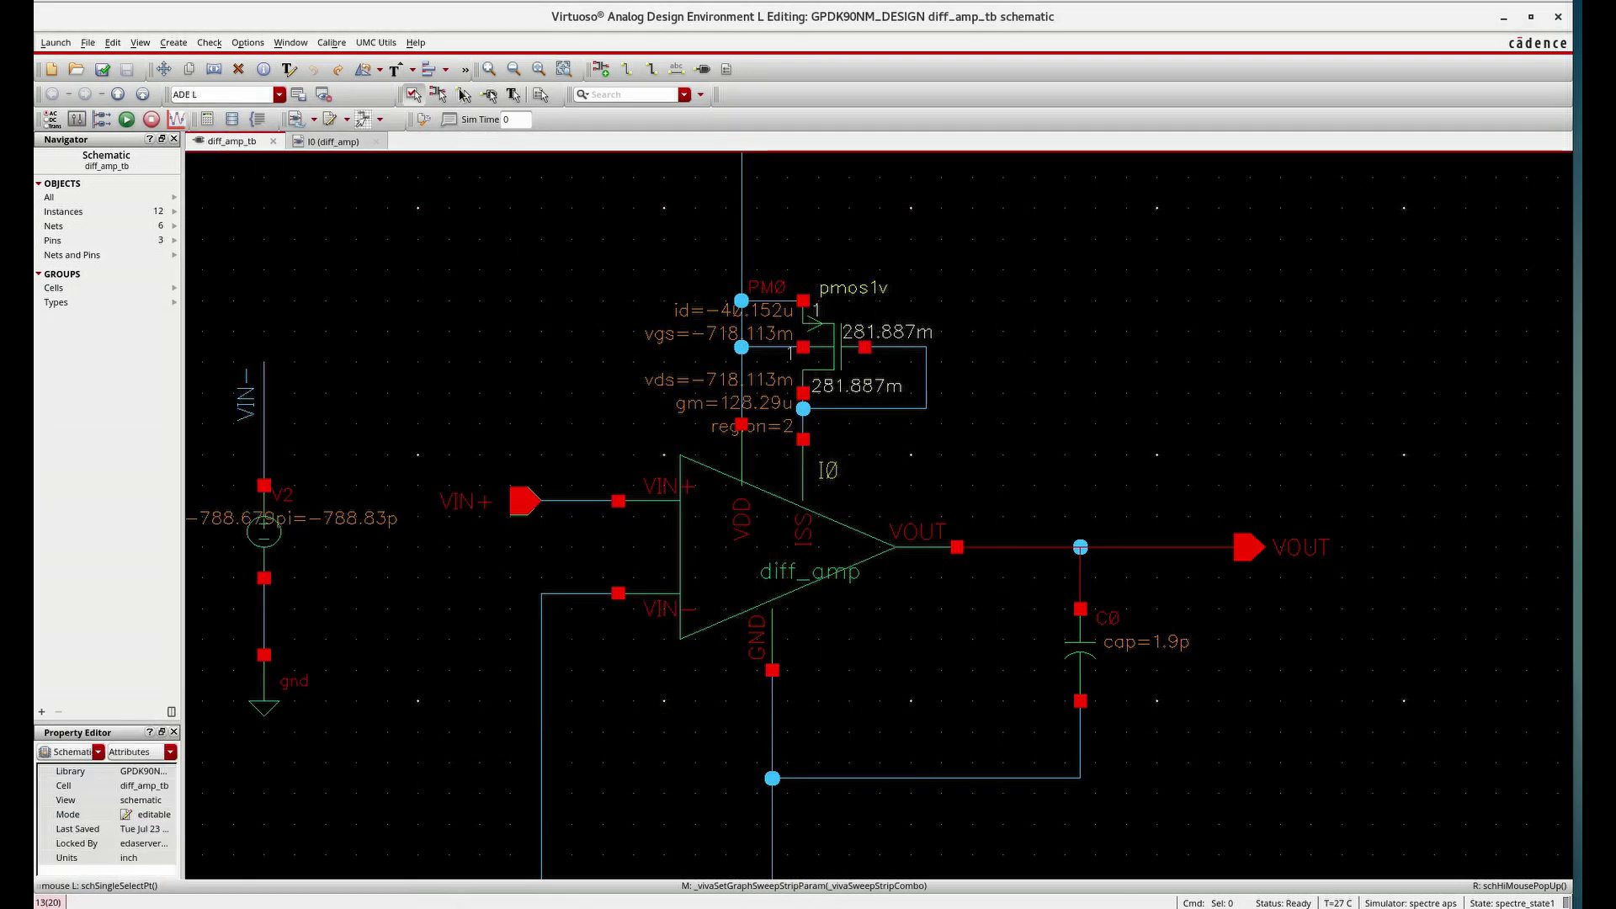
pyautogui.click(325, 145)
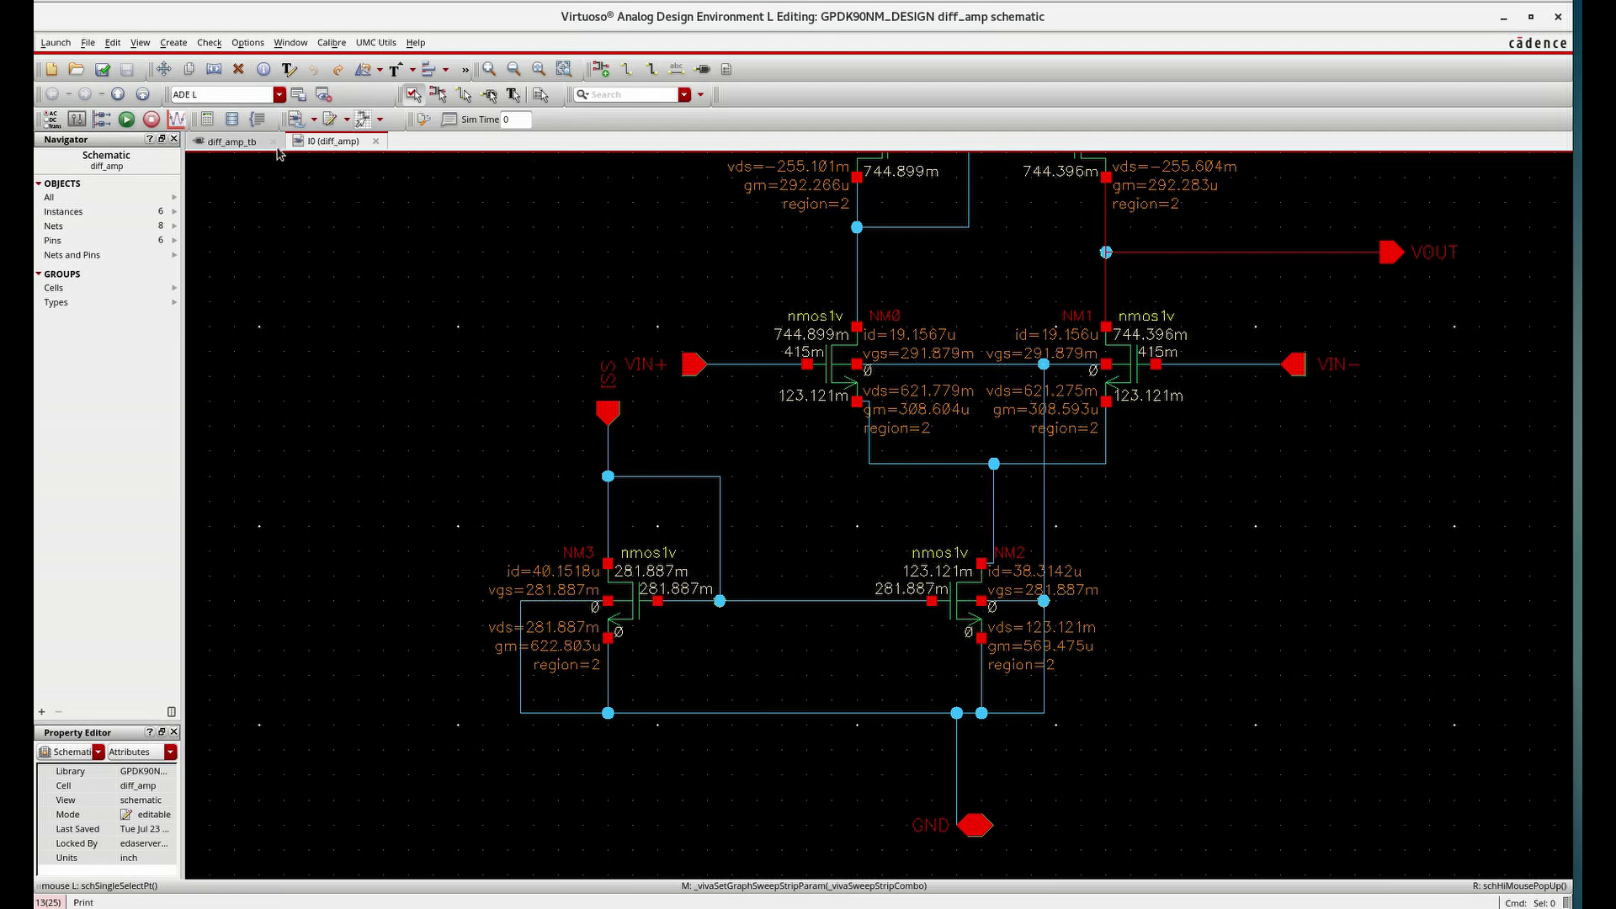
# Step: Leave the annotated diff_amp transistors and go back to the diff_amp_tb testbench
pyautogui.click(236, 143)
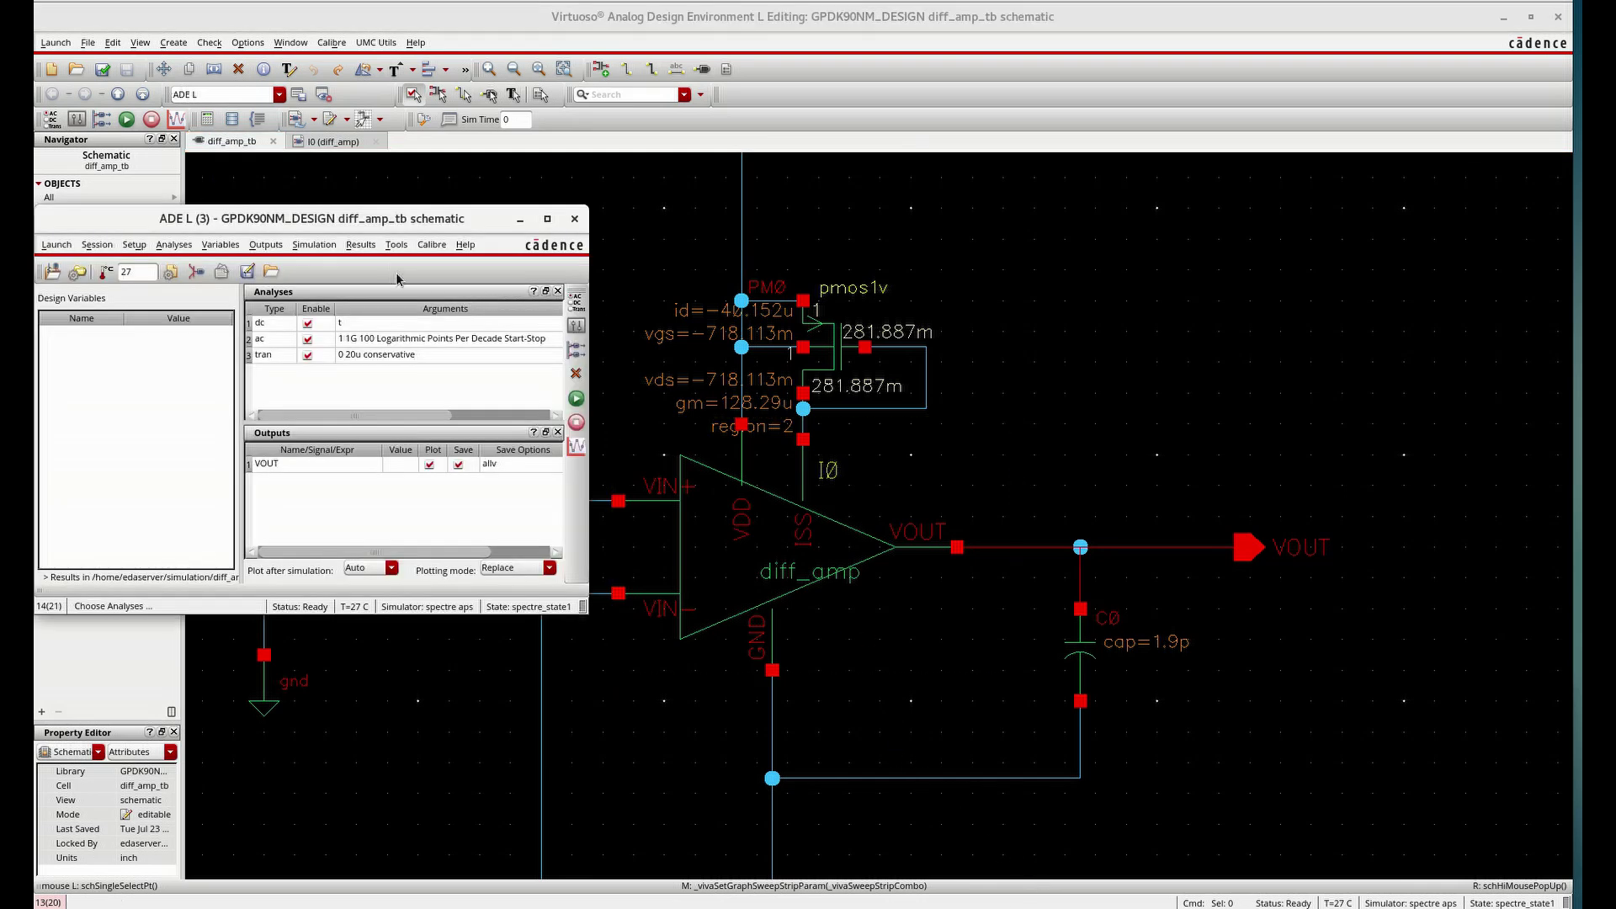
# Step: Plot VOUT/VIN+ AC magnitude and phase, confirm about 39.4 dB gain, and close the plot
pyautogui.click(369, 249)
pyautogui.moveTo(391, 290)
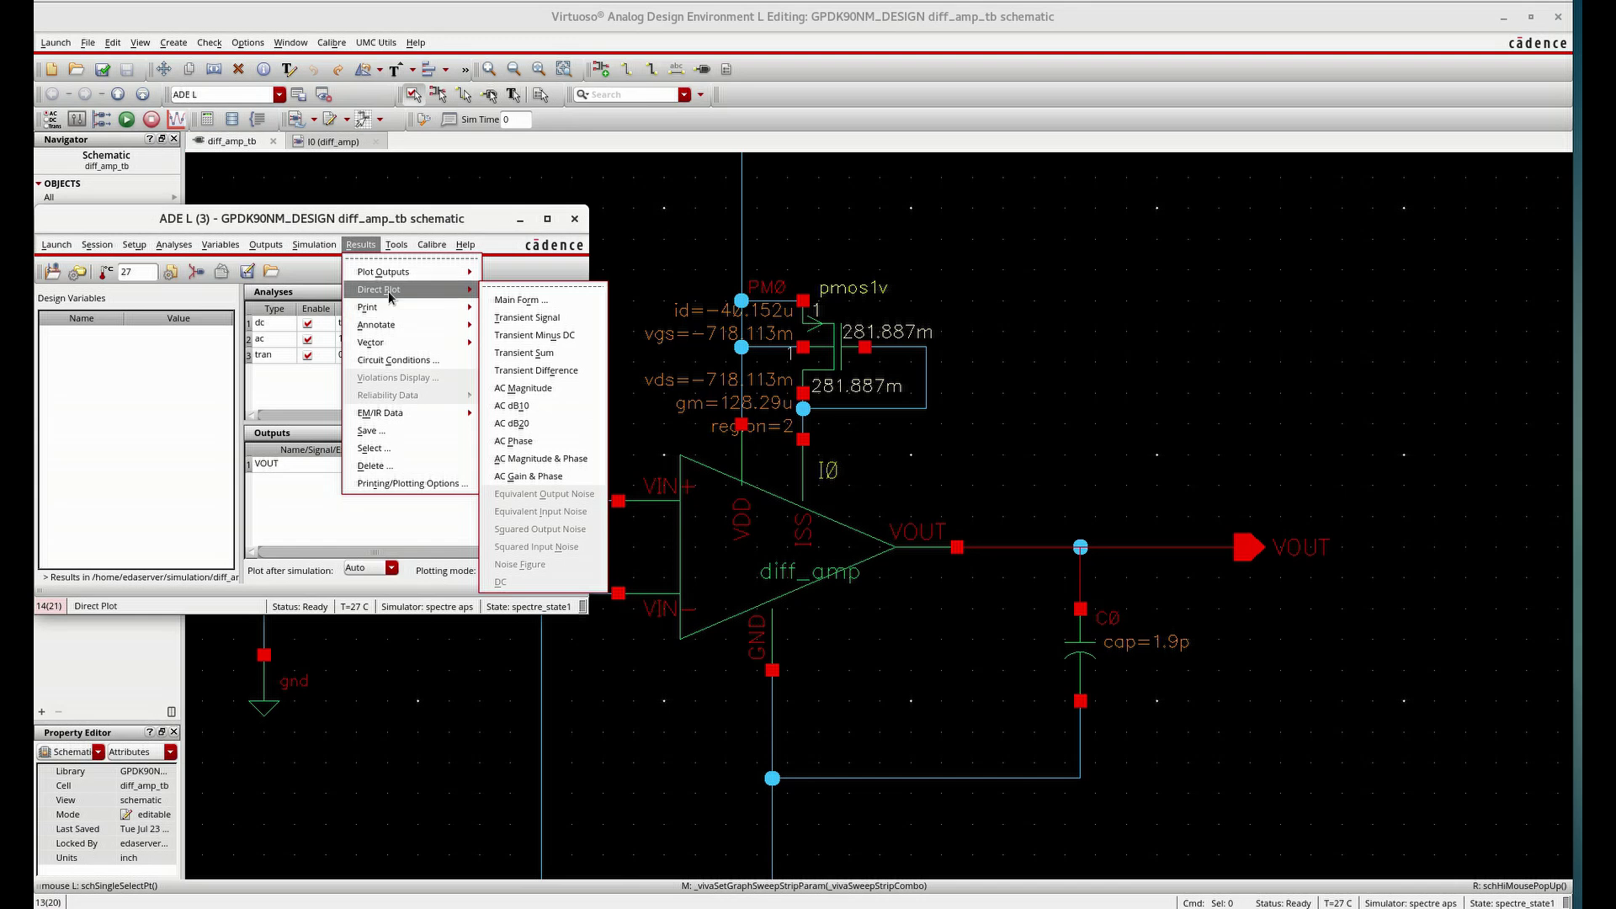
pyautogui.click(534, 459)
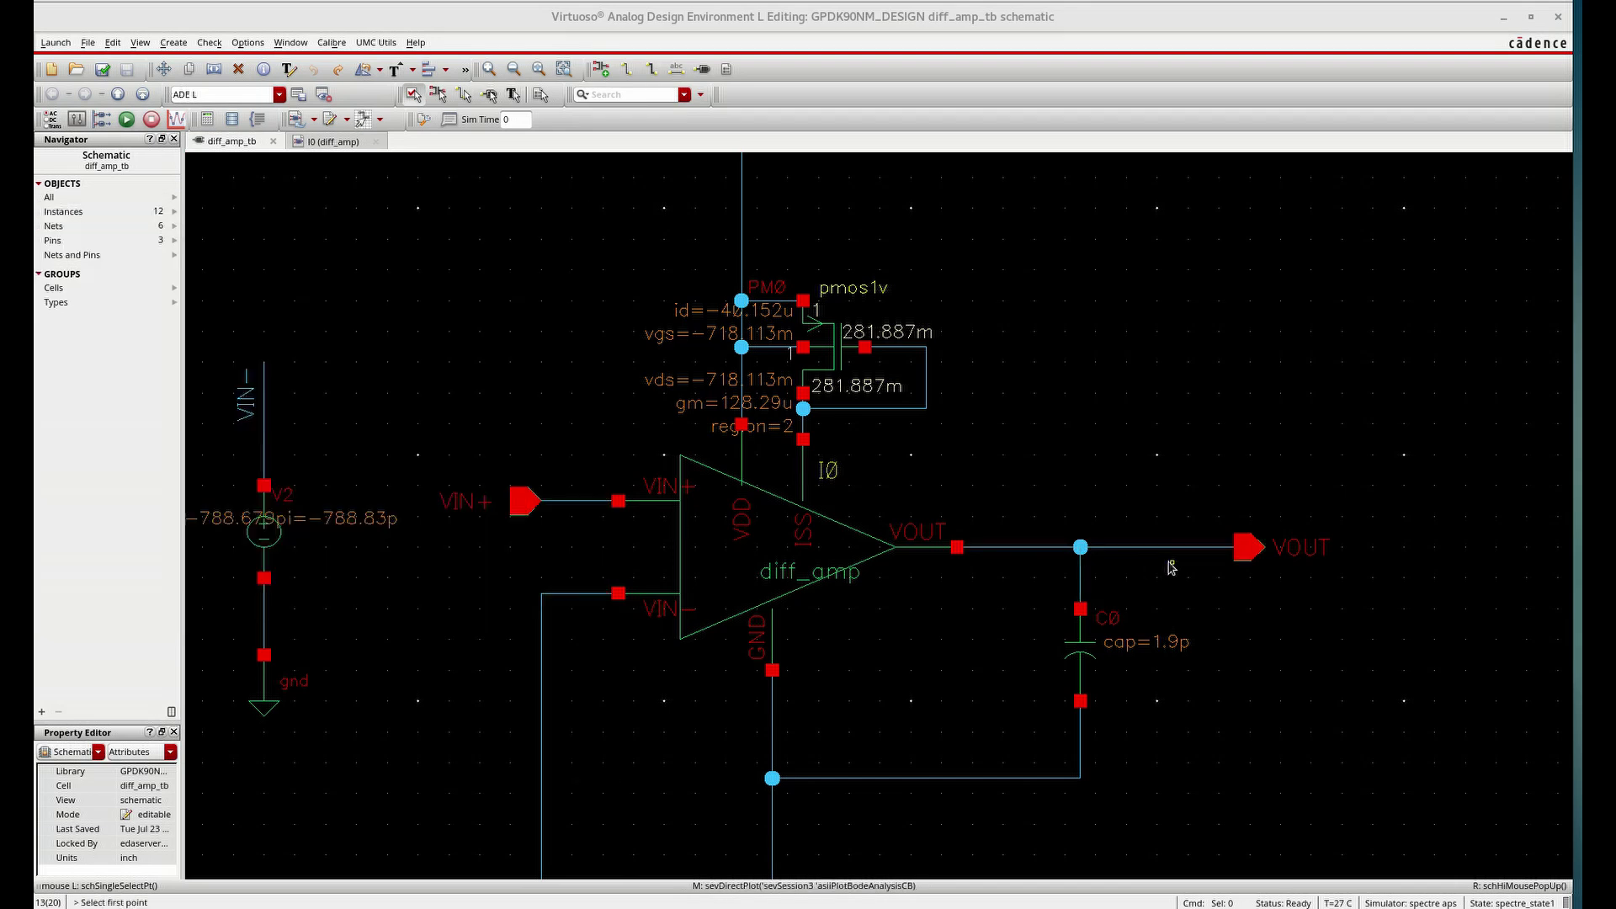
pyautogui.click(1174, 552)
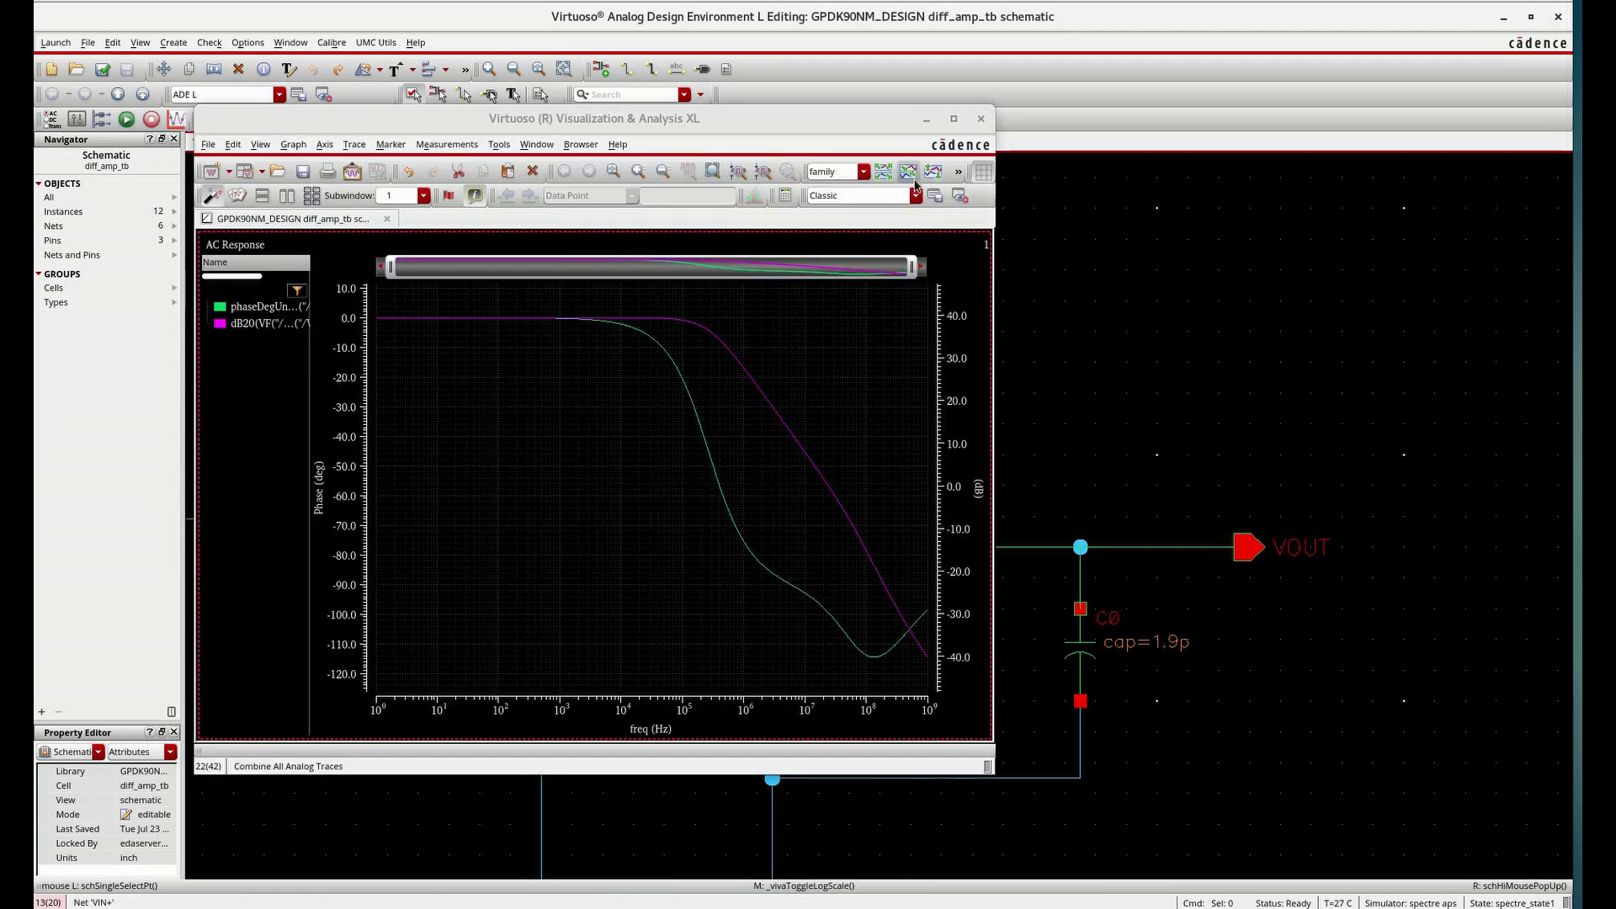
pyautogui.moveTo(503, 515)
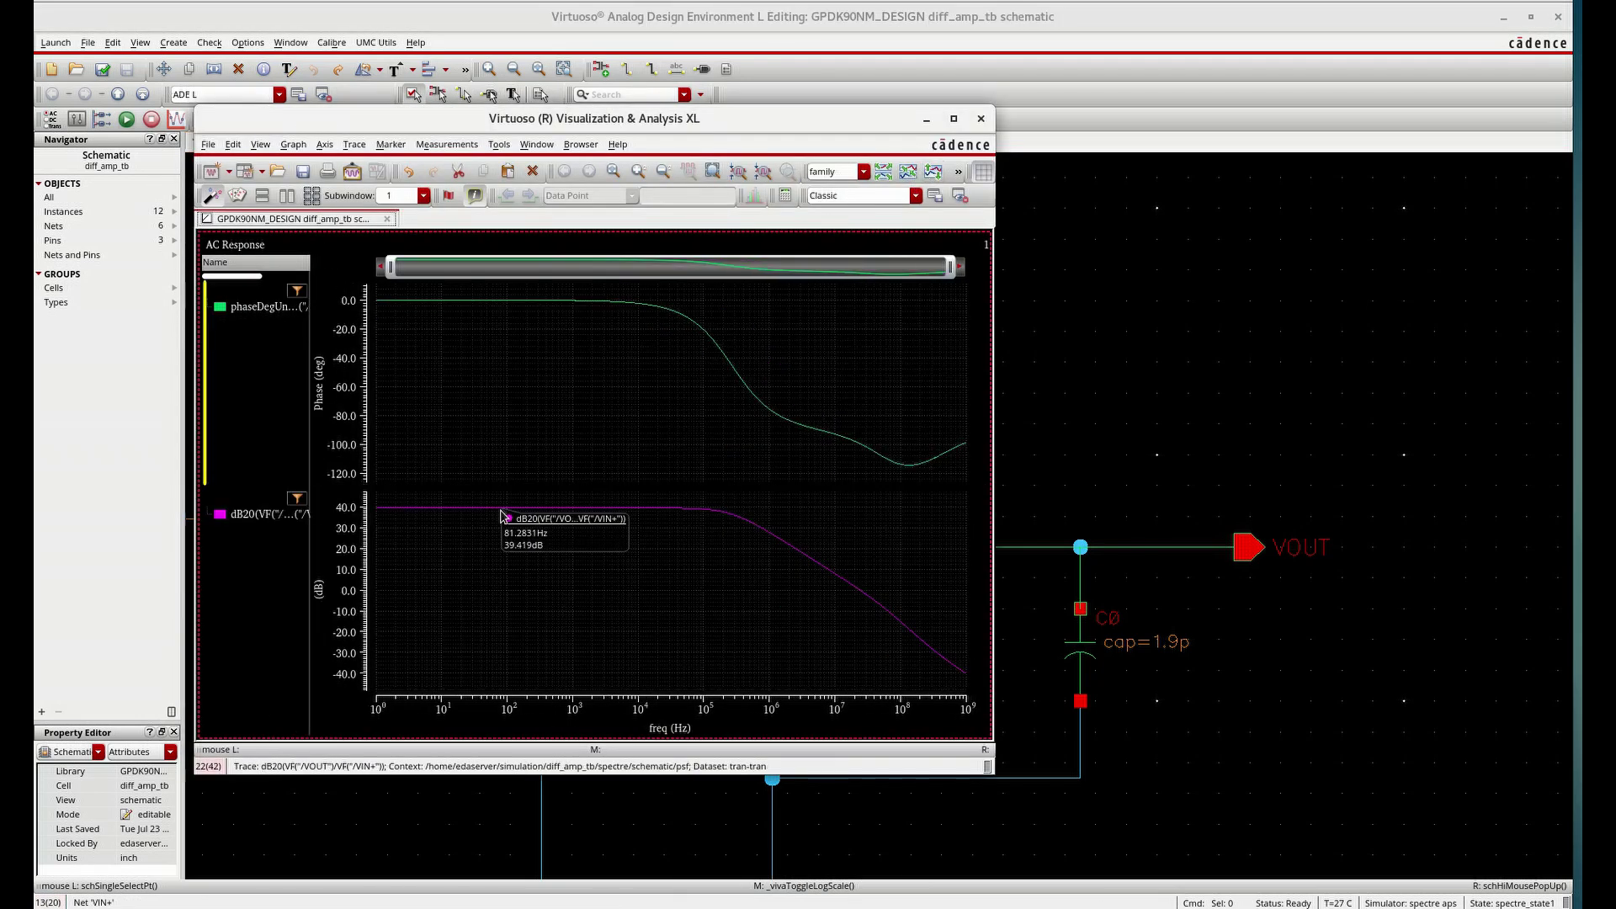
pyautogui.click(981, 120)
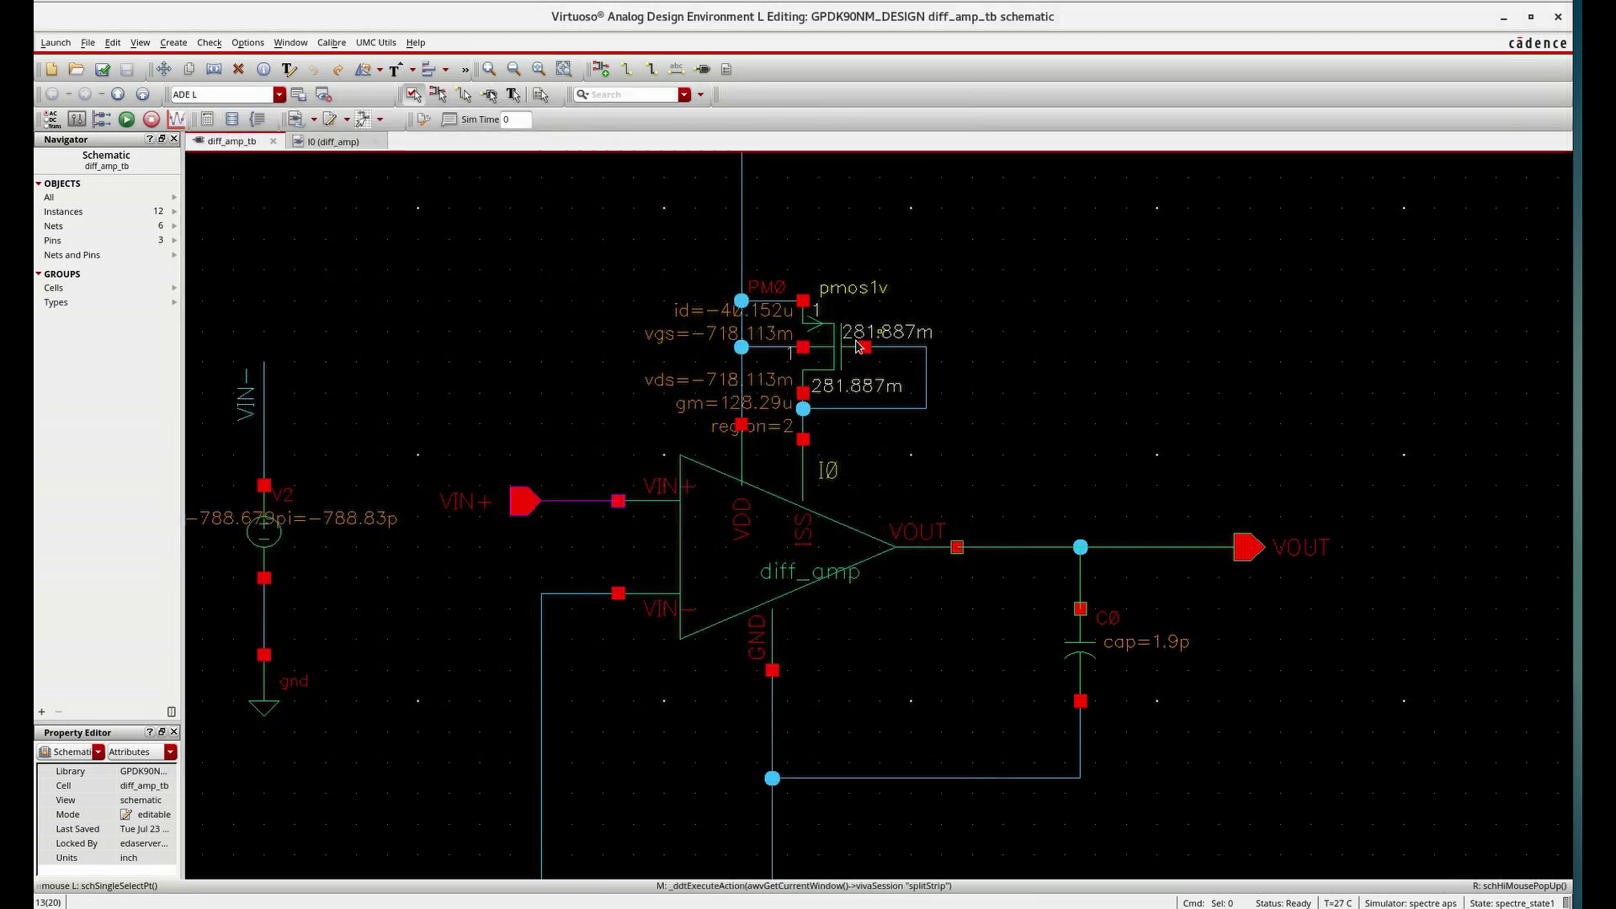
# Step: Fit the diff_amp_tb testbench in view, showing PM0, the diff_amp and the 1.9p load at VOUT
pyautogui.press('f')
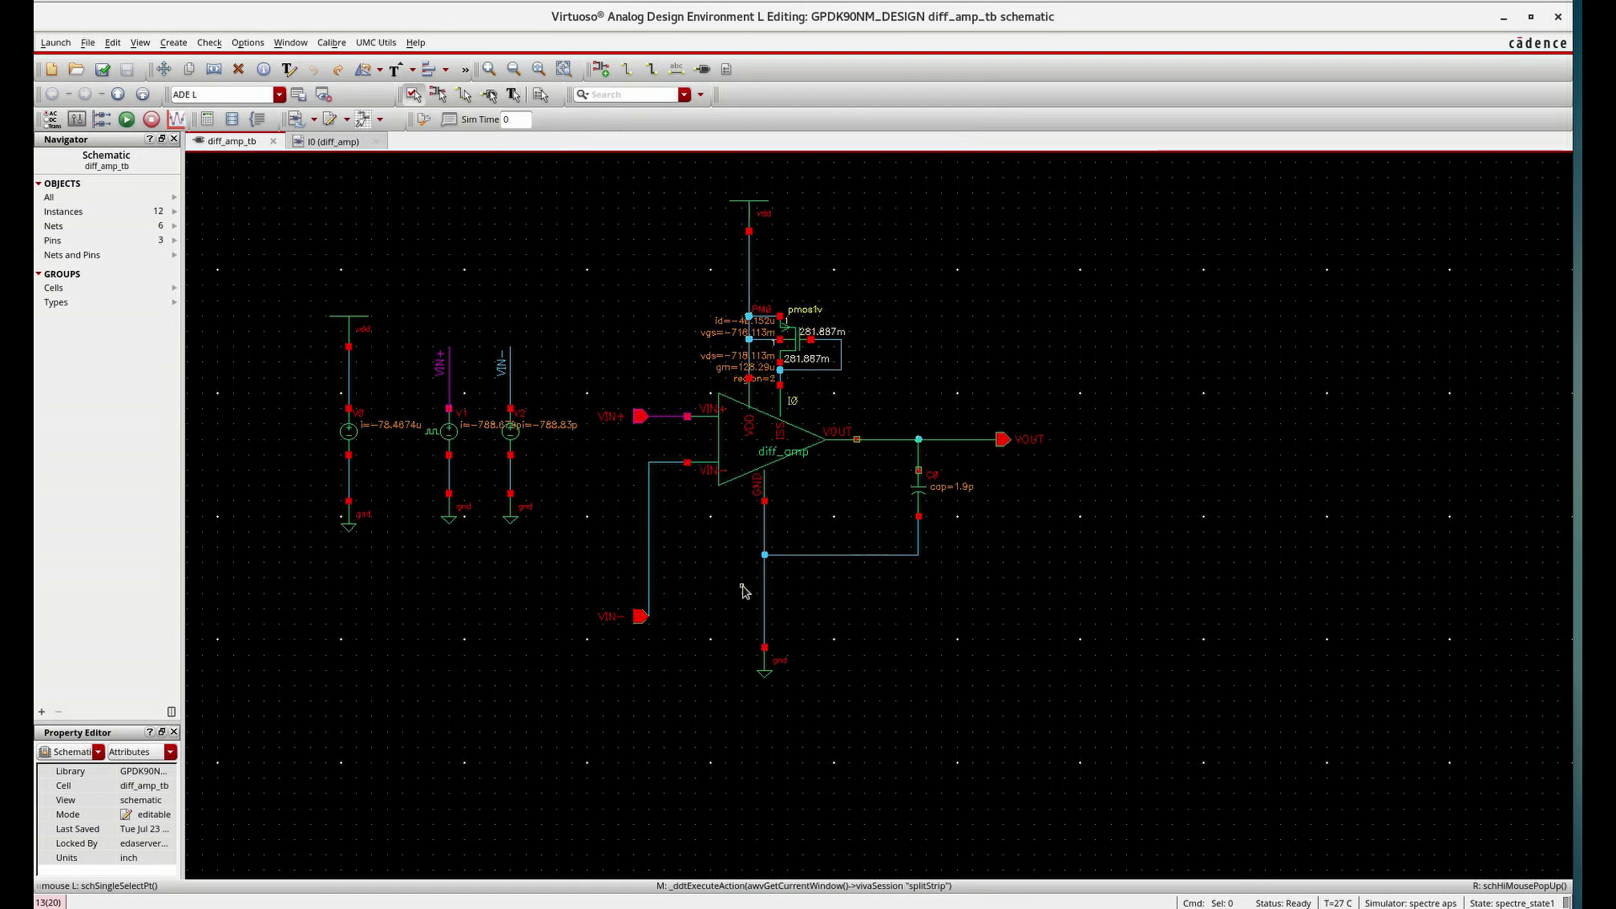